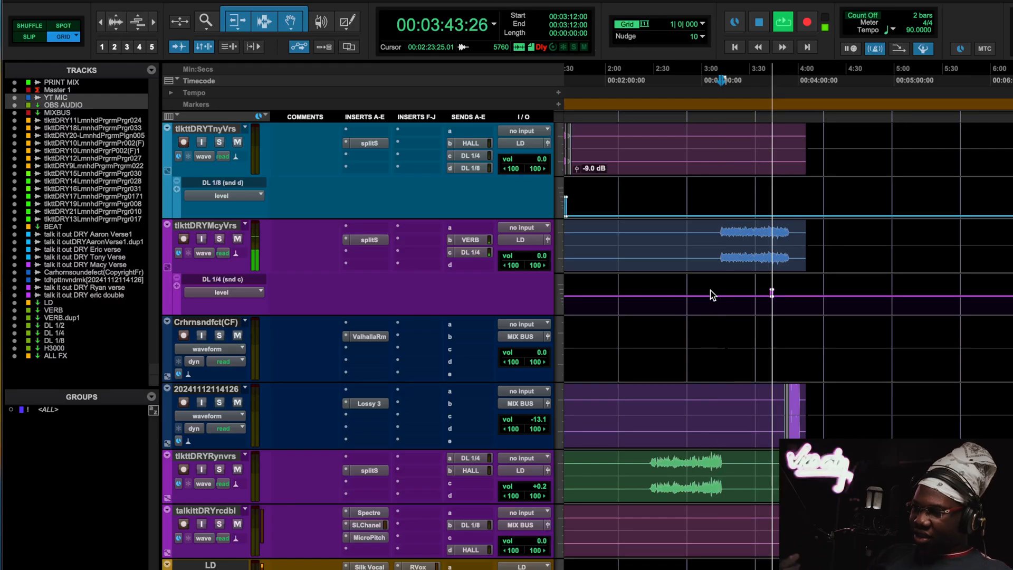
- Play the arrangement from 1:36 while looking over the beat and vocal tracks, and stop playback
scroll(710, 290, up, 6)
scroll(710, 290, left, 4)
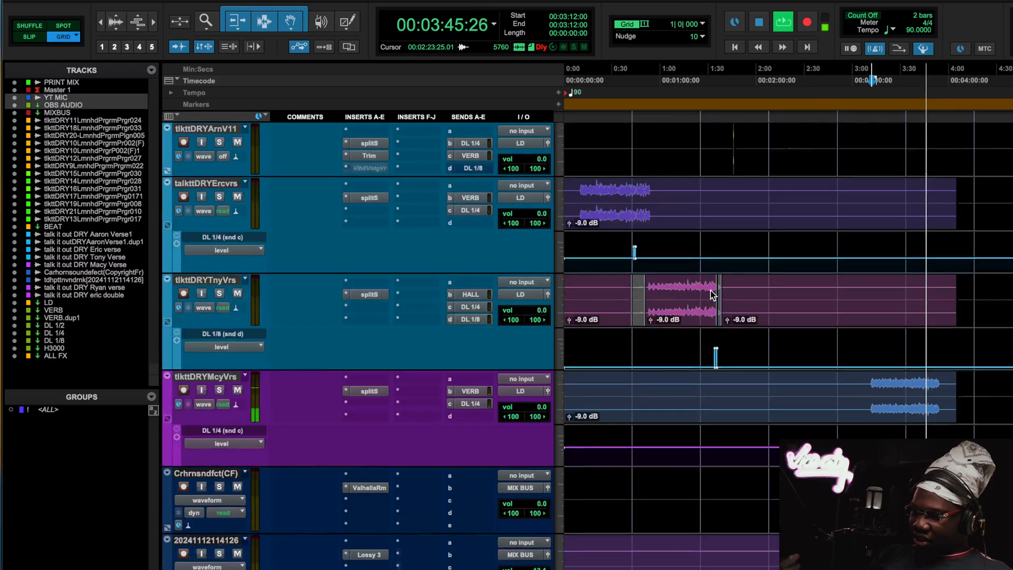
scroll(711, 291, up, 6)
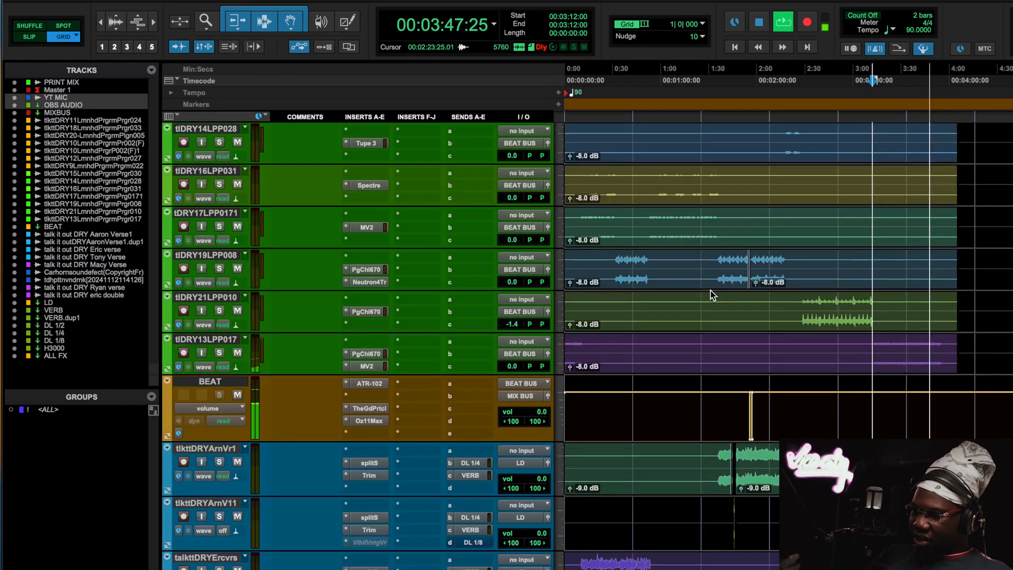
scroll(710, 290, down, 8)
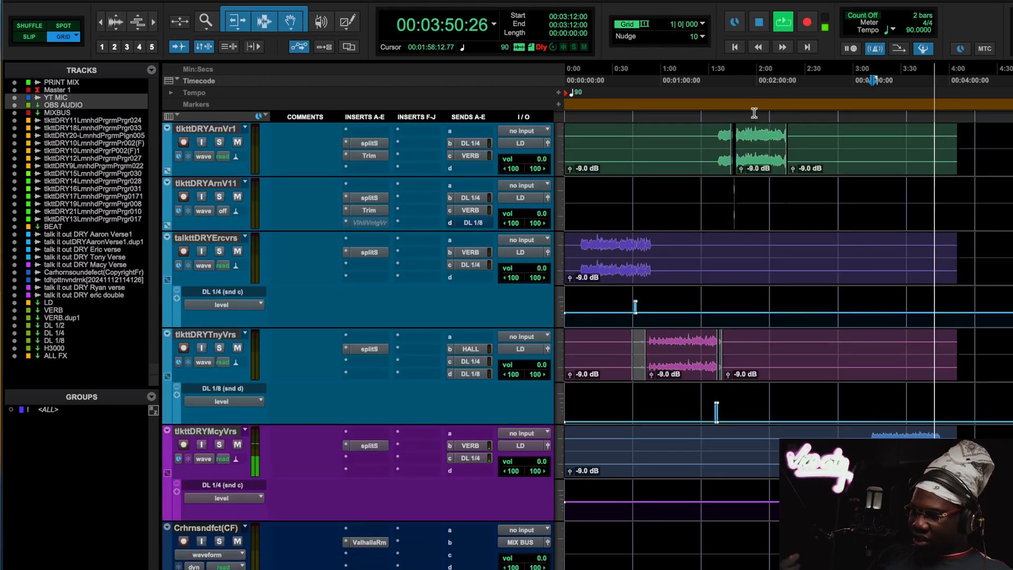
click(719, 80)
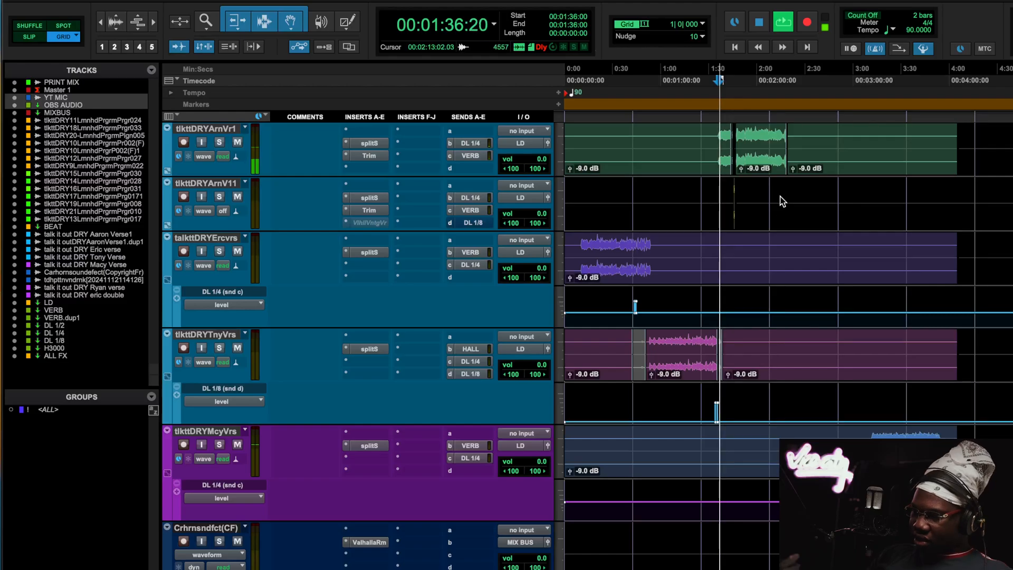
scroll(797, 243, up, 4)
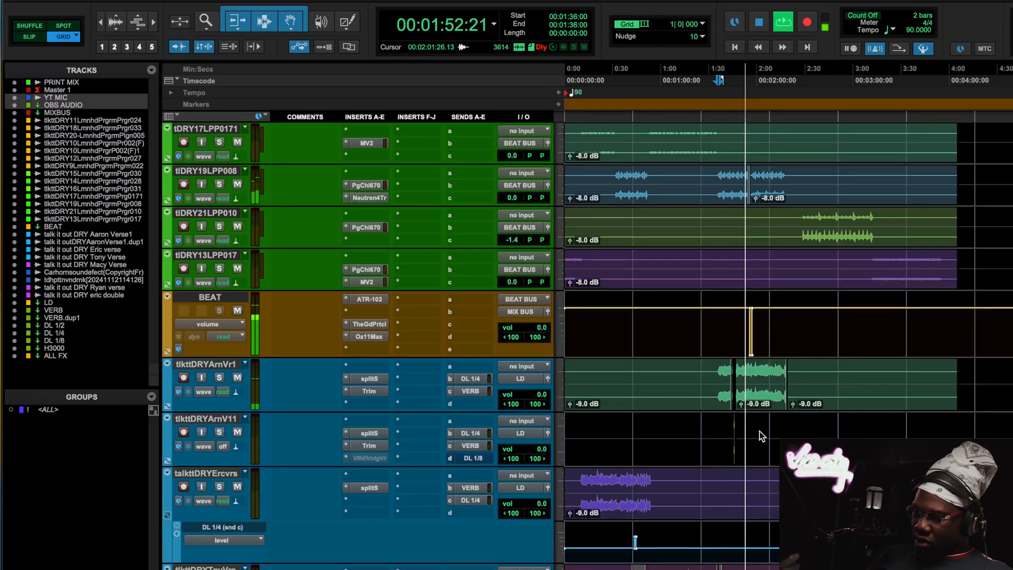
scroll(760, 433, down, 4)
scroll(760, 436, right, 1)
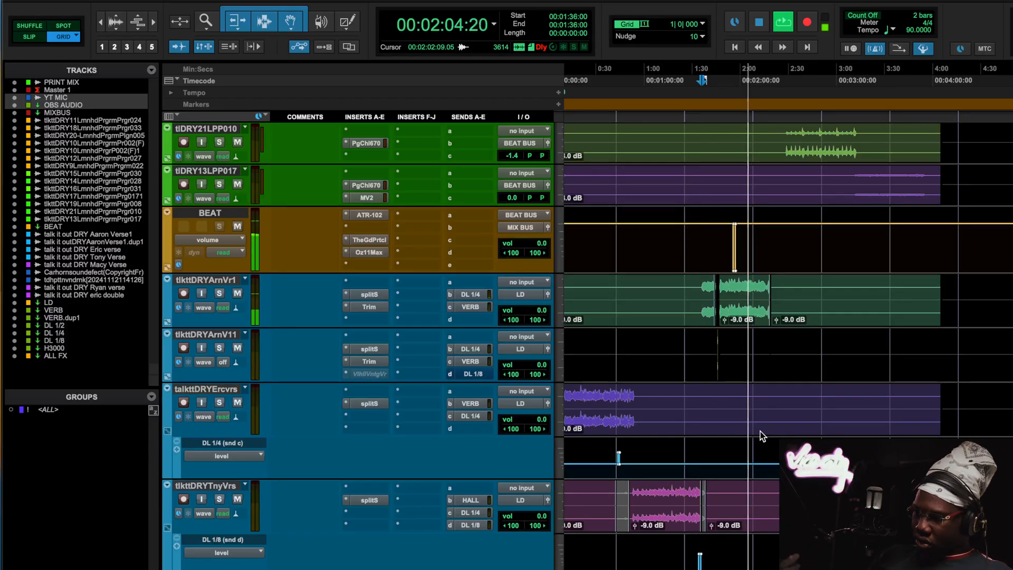
key(space)
- Play the mix and compare it with the talk it out DRY.wav reference using MetricAB on the MIXBUS track, and stop playback
scroll(763, 436, up, 15)
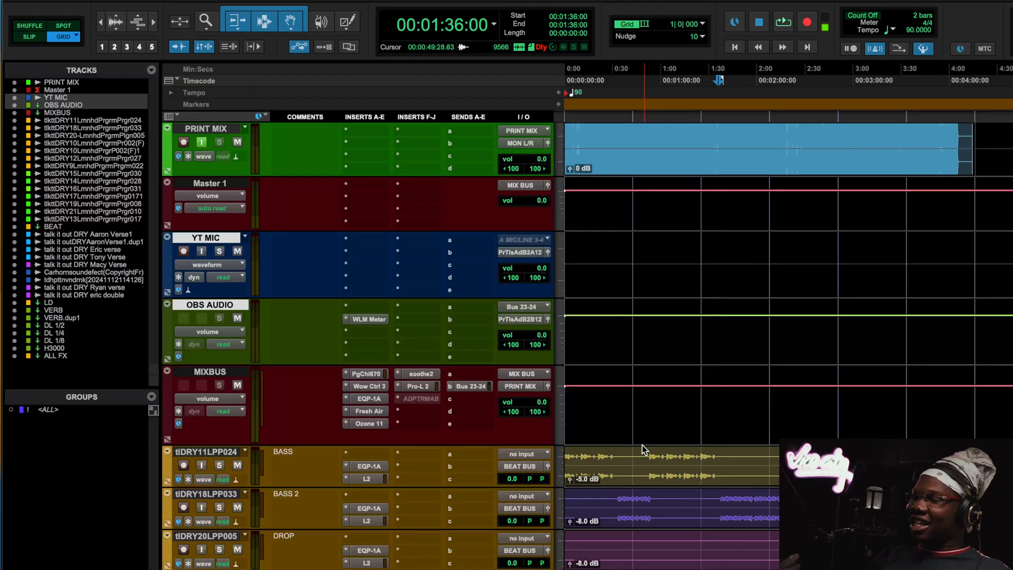
scroll(499, 389, down, 5)
scroll(435, 286, up, 2)
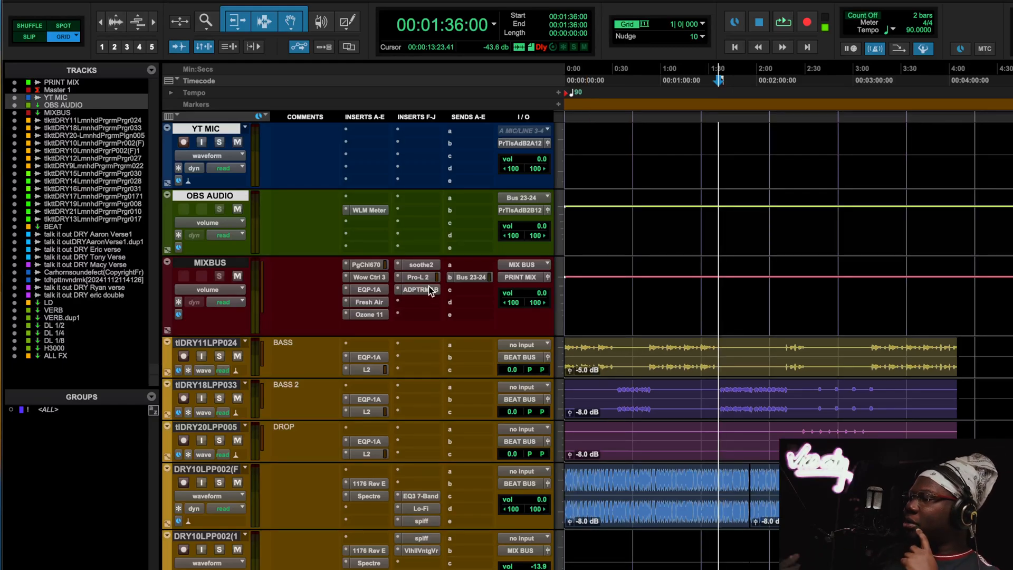
key(space)
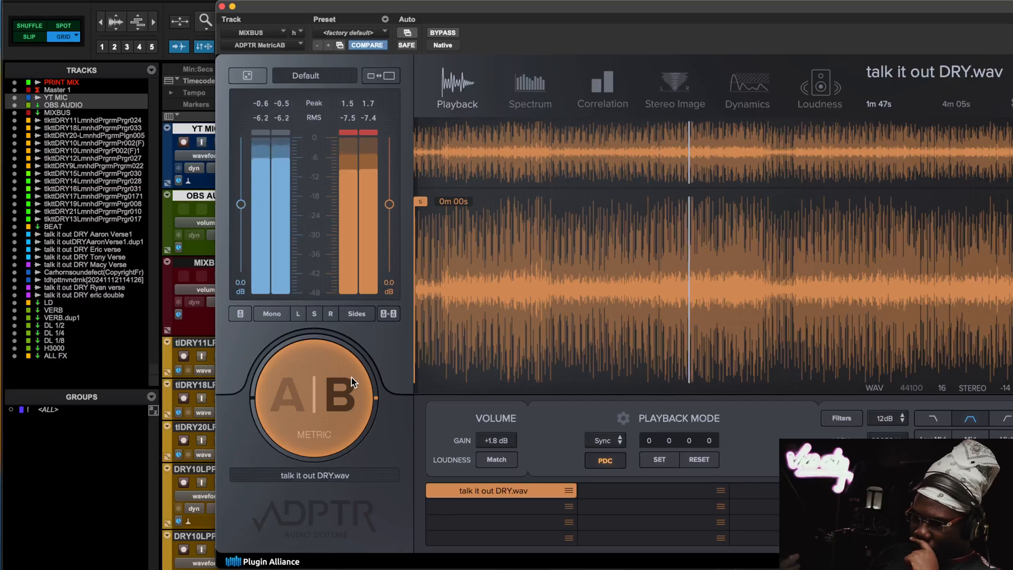
click(352, 378)
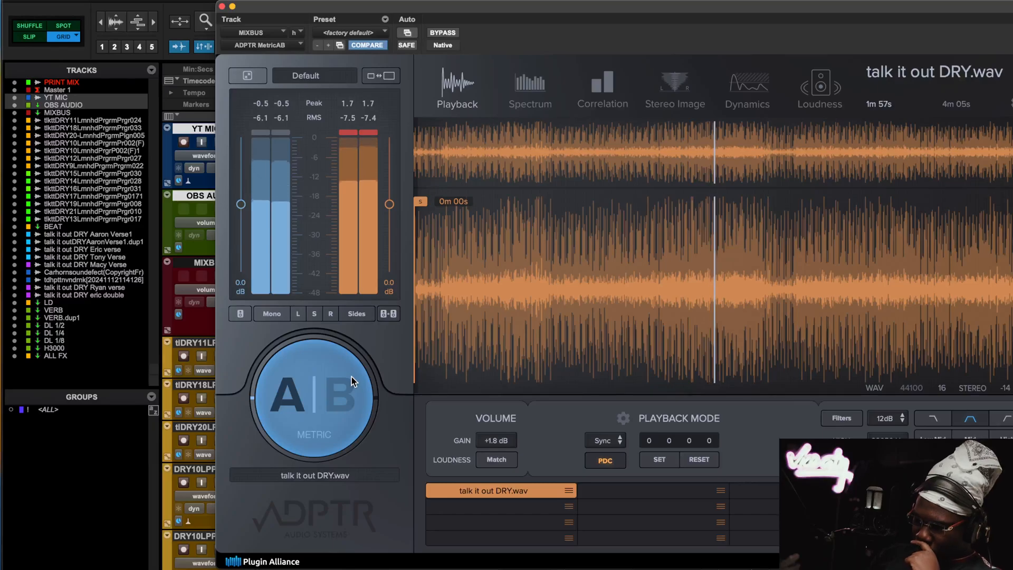
click(352, 377)
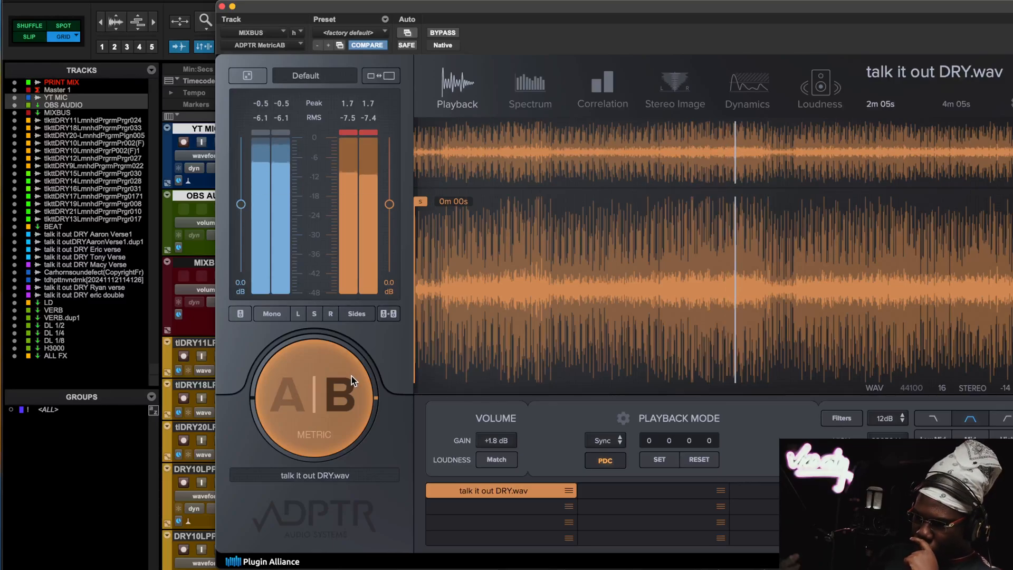
click(351, 376)
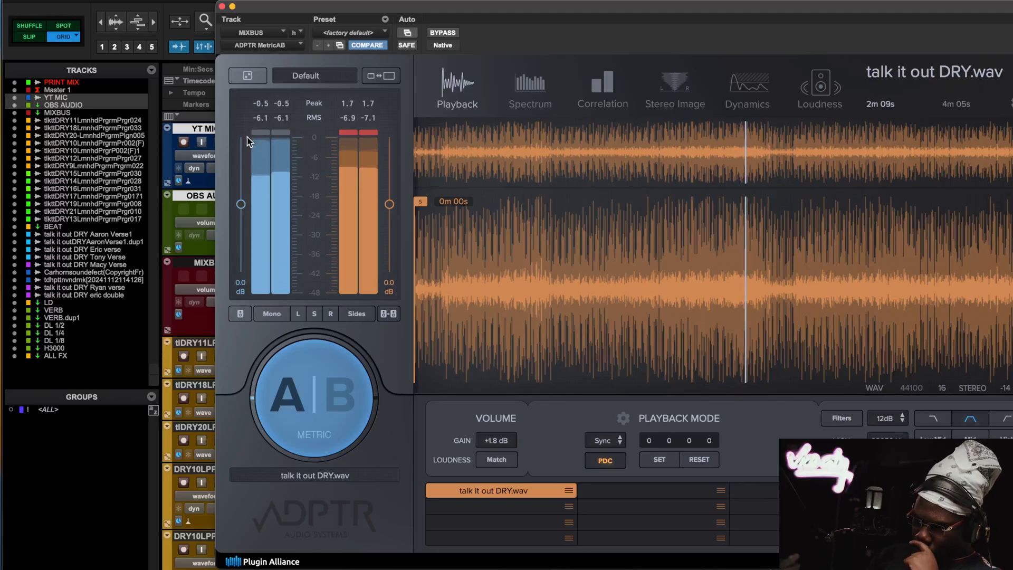
click(222, 7)
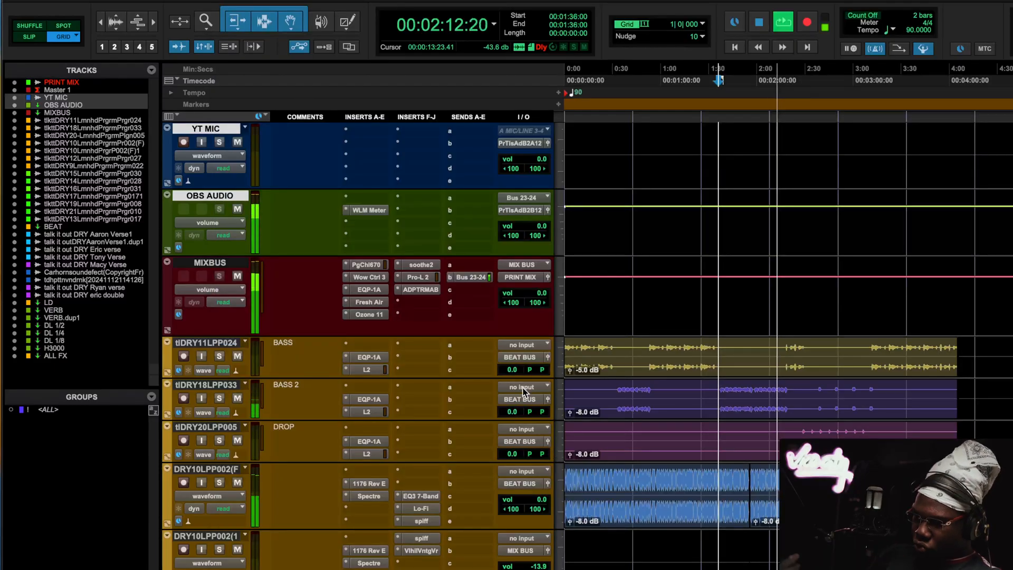
key(space)
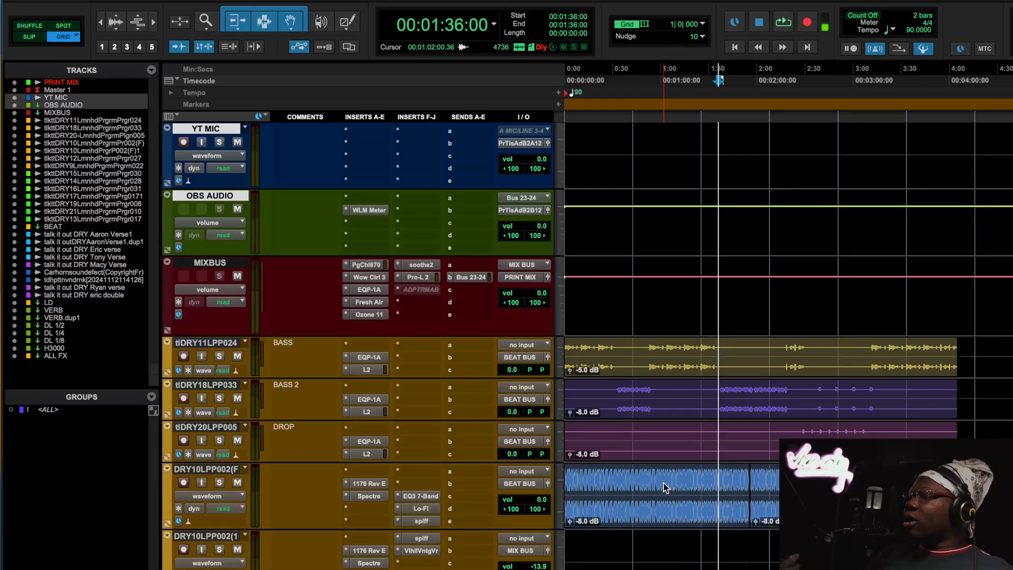
- Open the BASS track's EQP-1A equalizer and solo the BASS and BASS 2 tracks
click(379, 357)
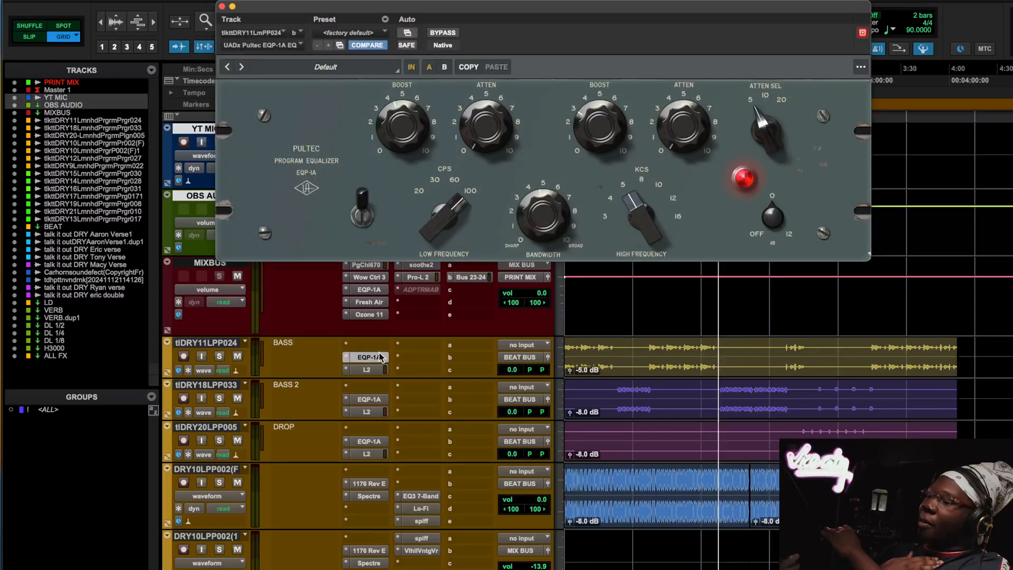
scroll(379, 357, down, 5)
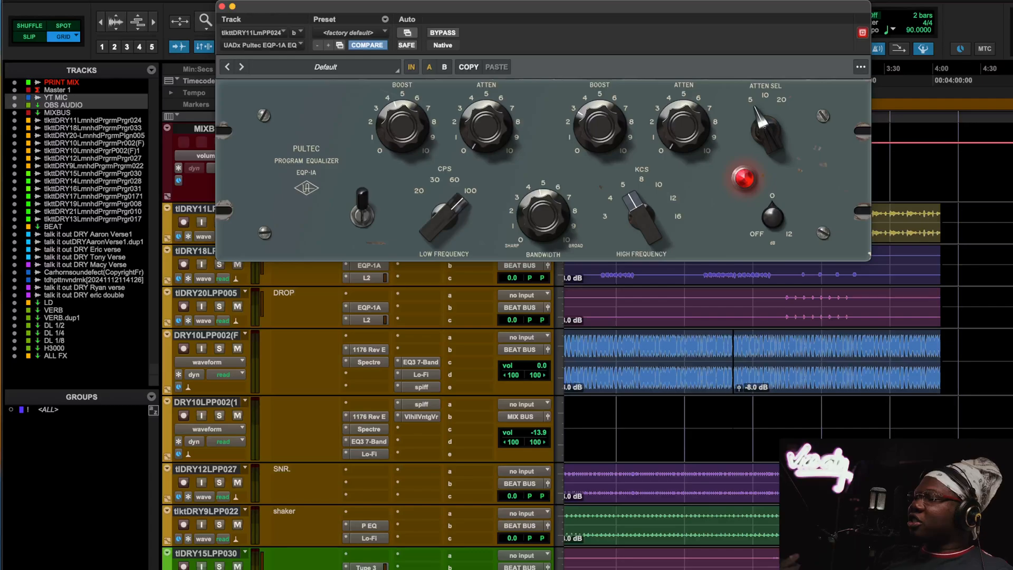
scroll(380, 357, up, 5)
scroll(380, 357, down, 2)
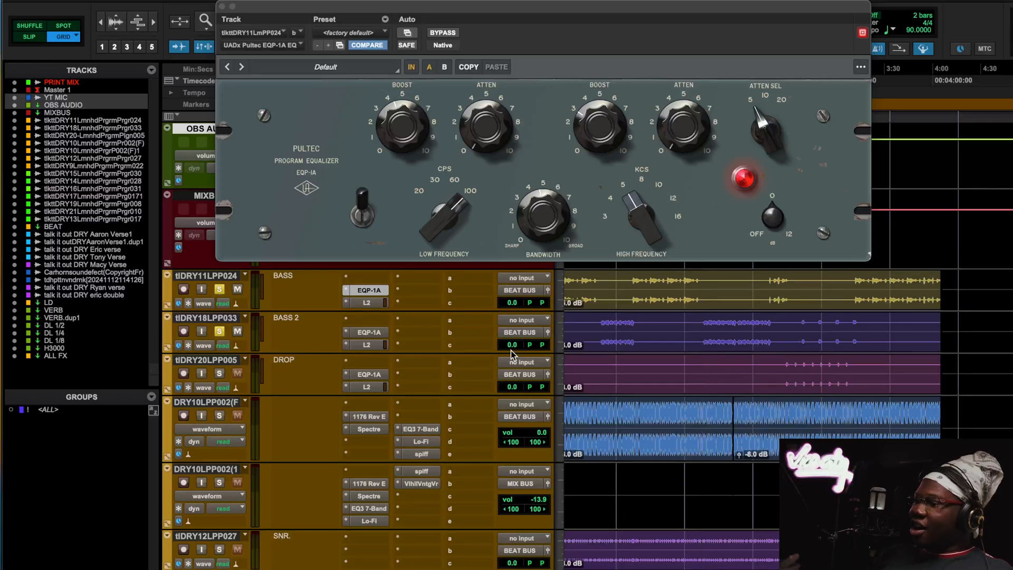
- Open the BASS 2 track's EQP-1A equalizer and compare the sound with it bypassed and active during playback
click(369, 332)
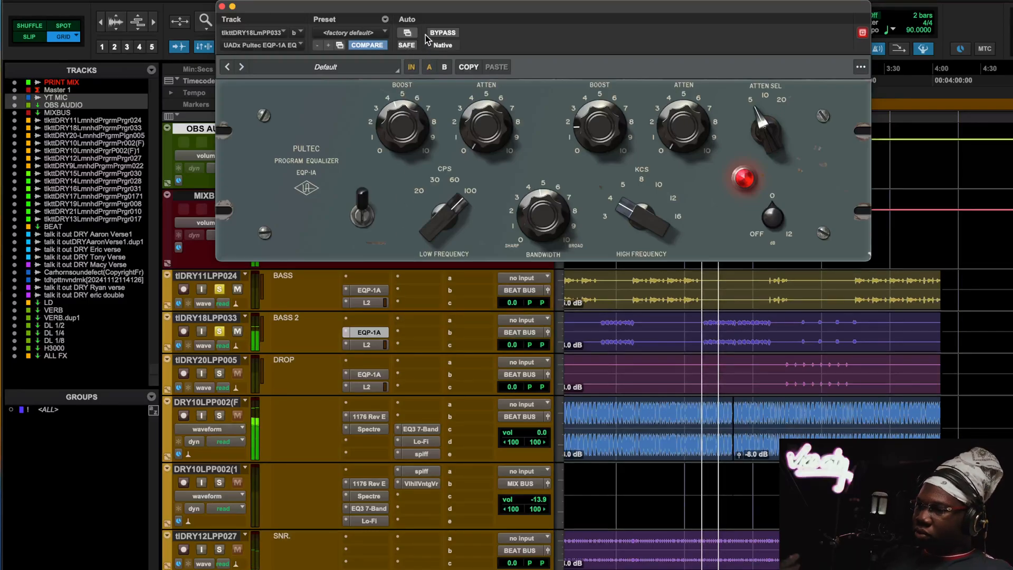
click(442, 34)
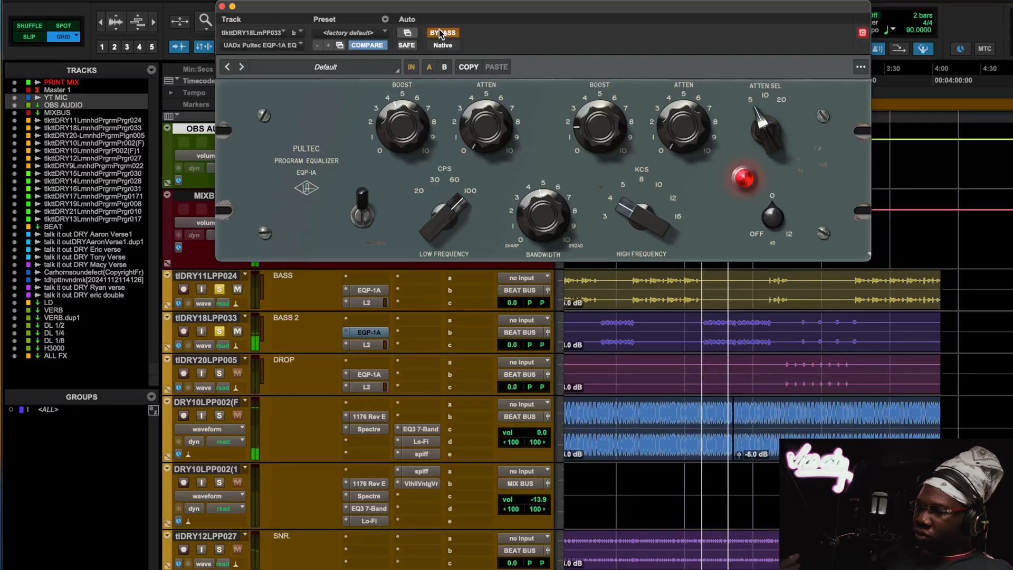
click(441, 34)
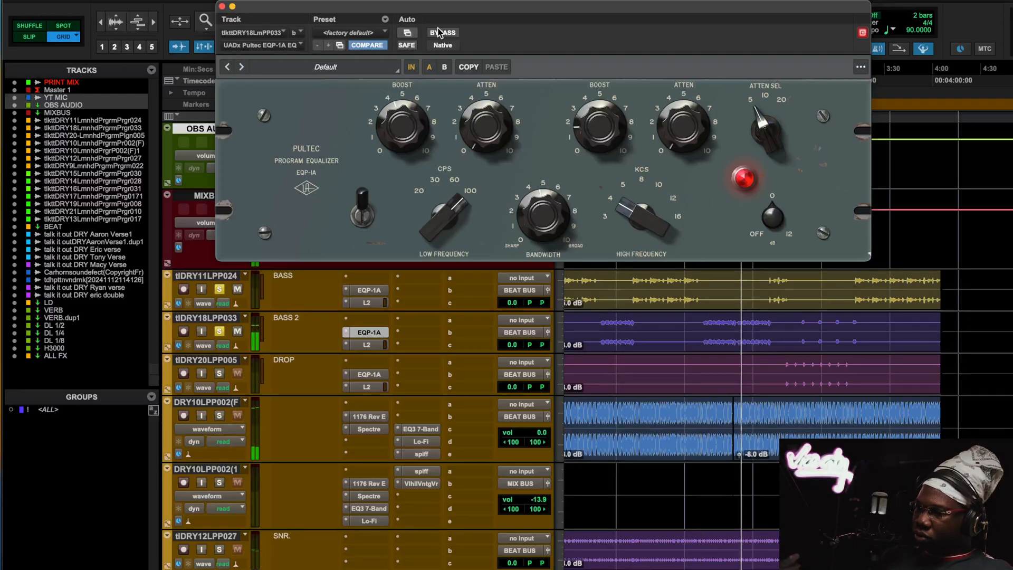
- Open the BASS 2 track's L2 limiter, play from 1:36 comparing it bypassed and active, and stop playback
click(368, 347)
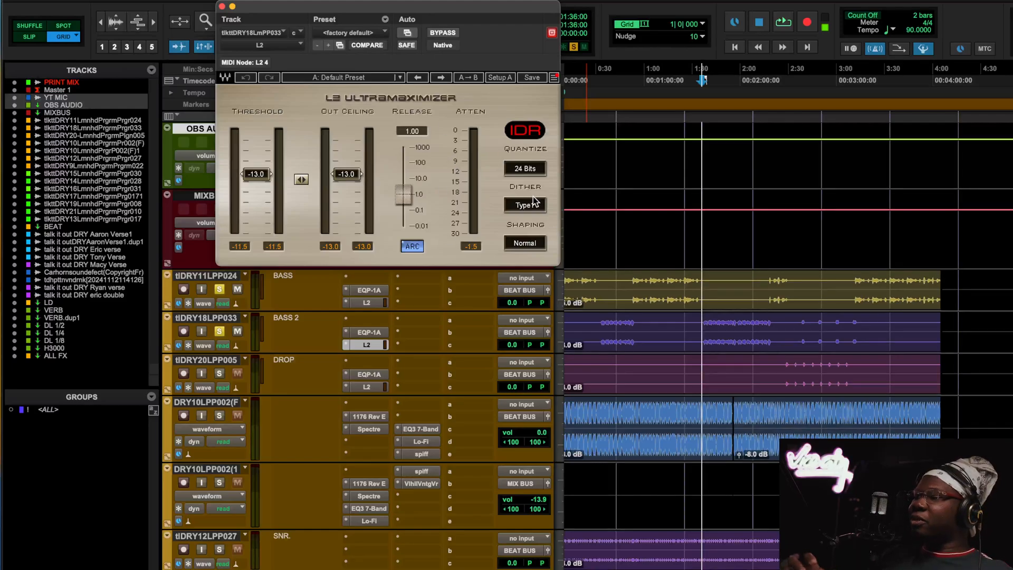
key(space)
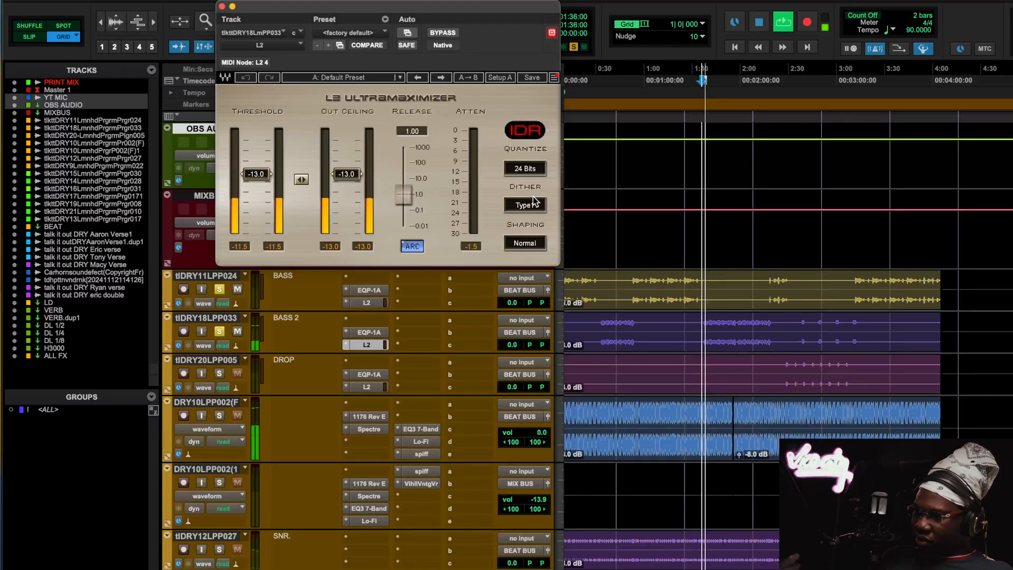
click(433, 32)
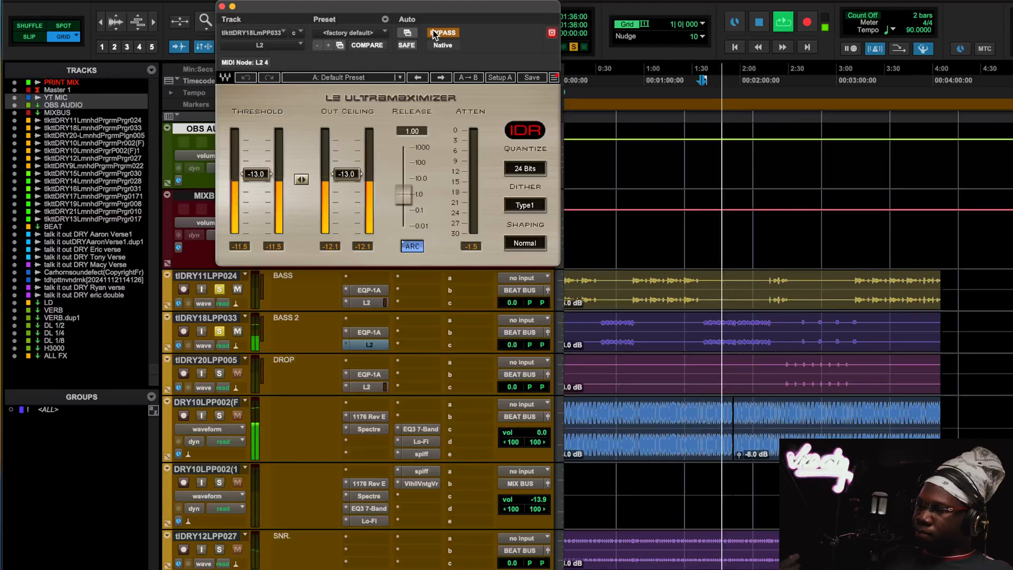
click(434, 34)
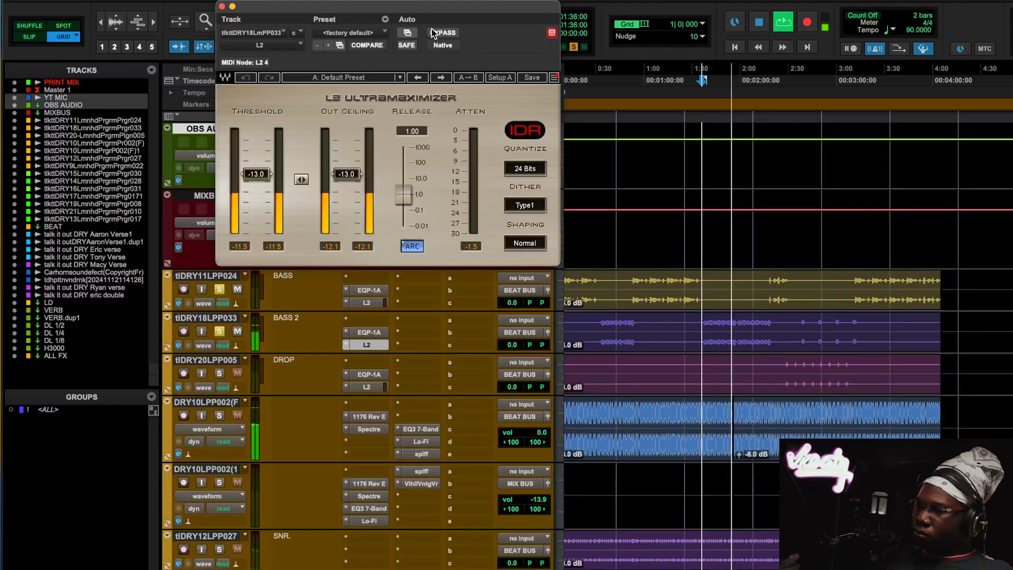
key(space)
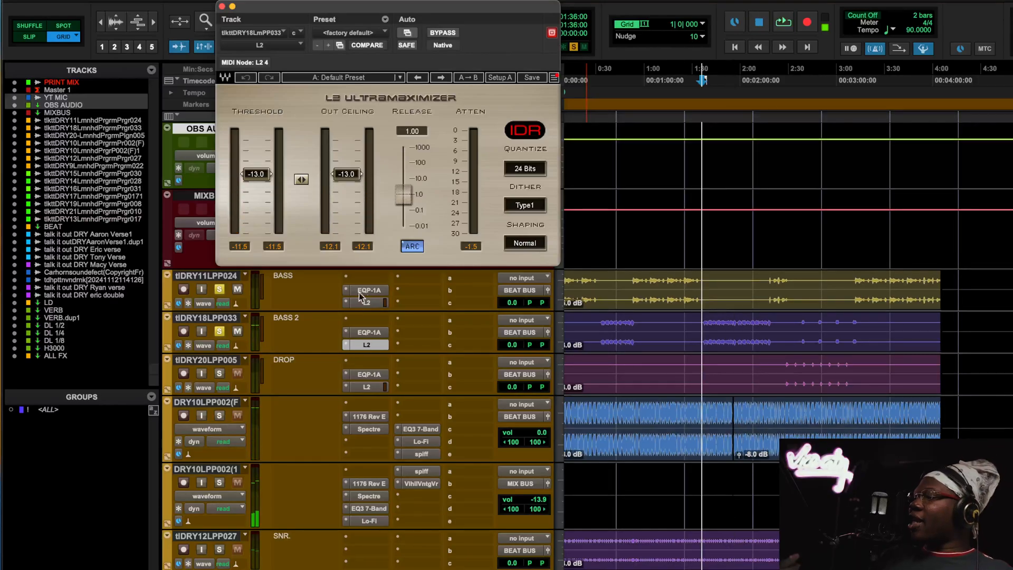
- Open the BASS track's L2 limiter and play the bass from 00:50:20 to check its attenuation, and stop playback
click(641, 181)
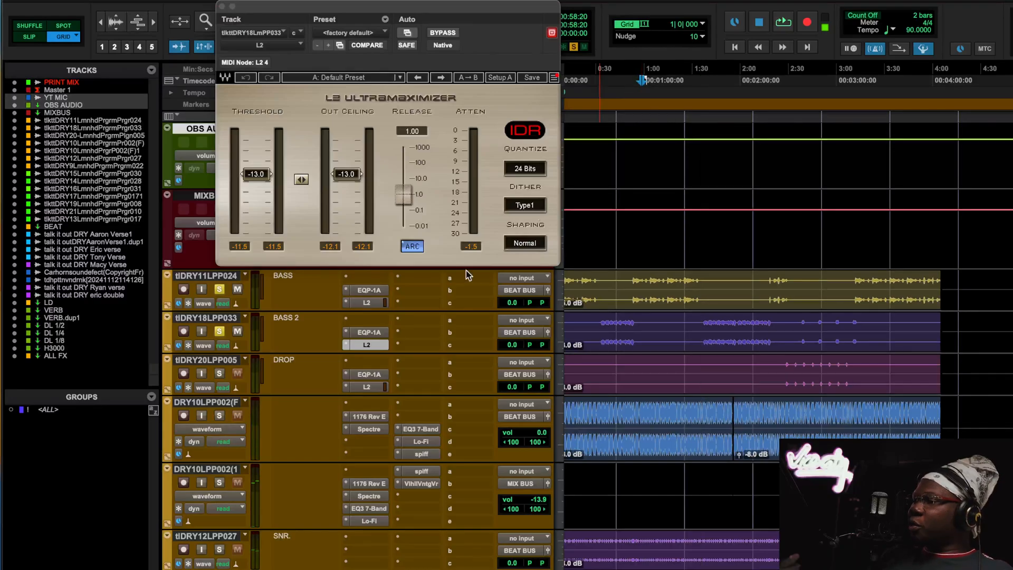
click(367, 302)
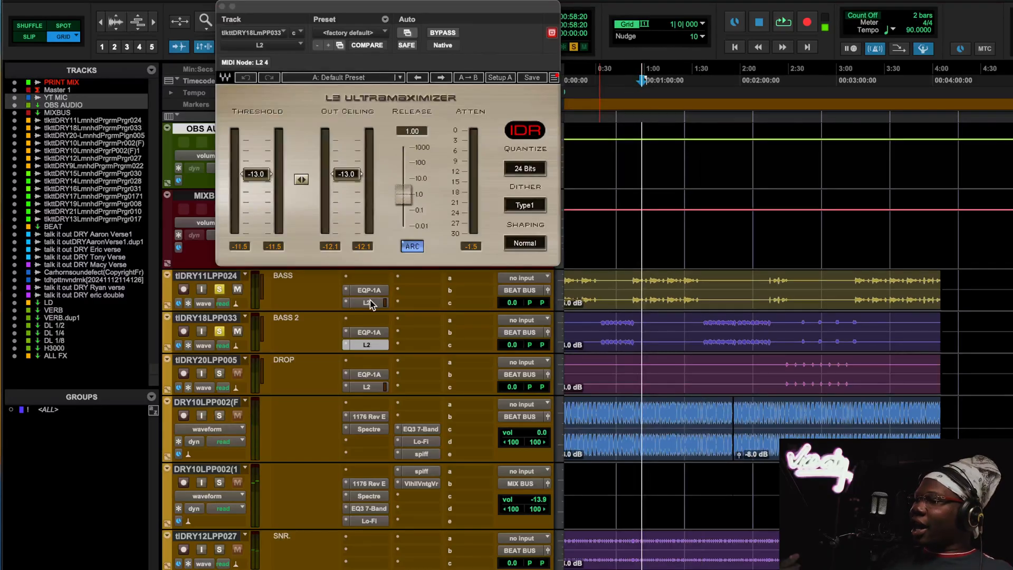
click(628, 266)
key(t)
key(t)
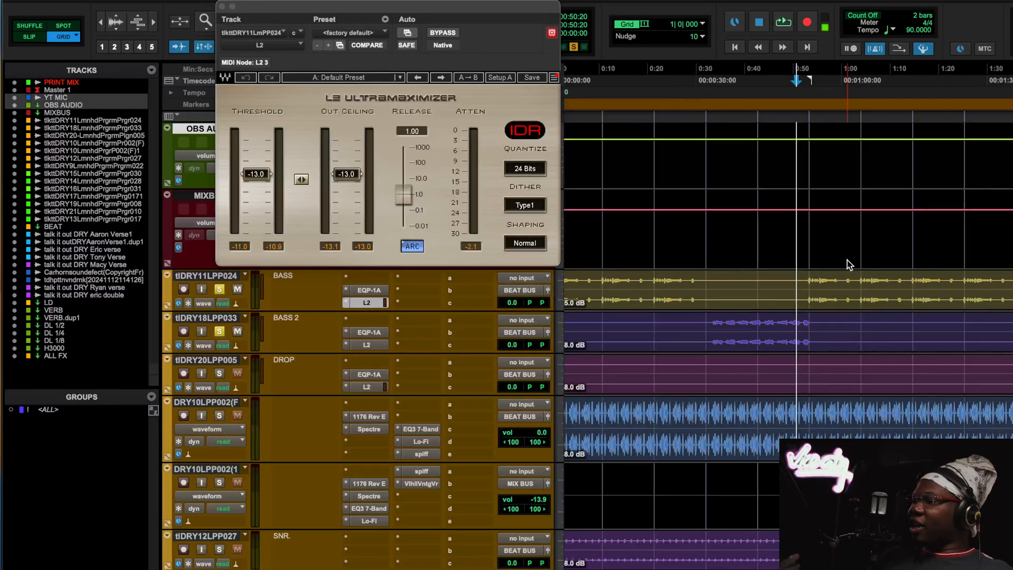
scroll(848, 261, right, 2)
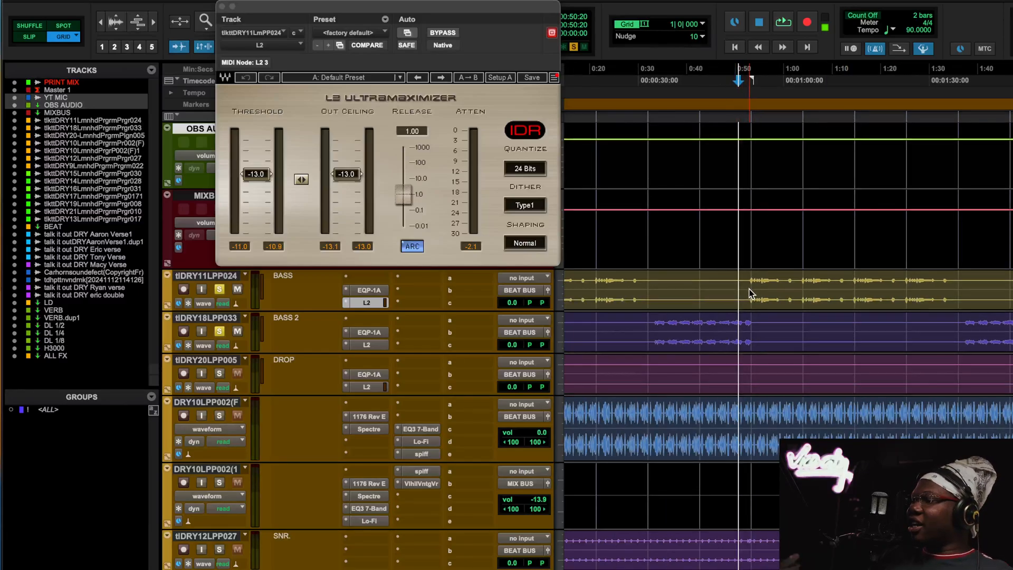
key(space)
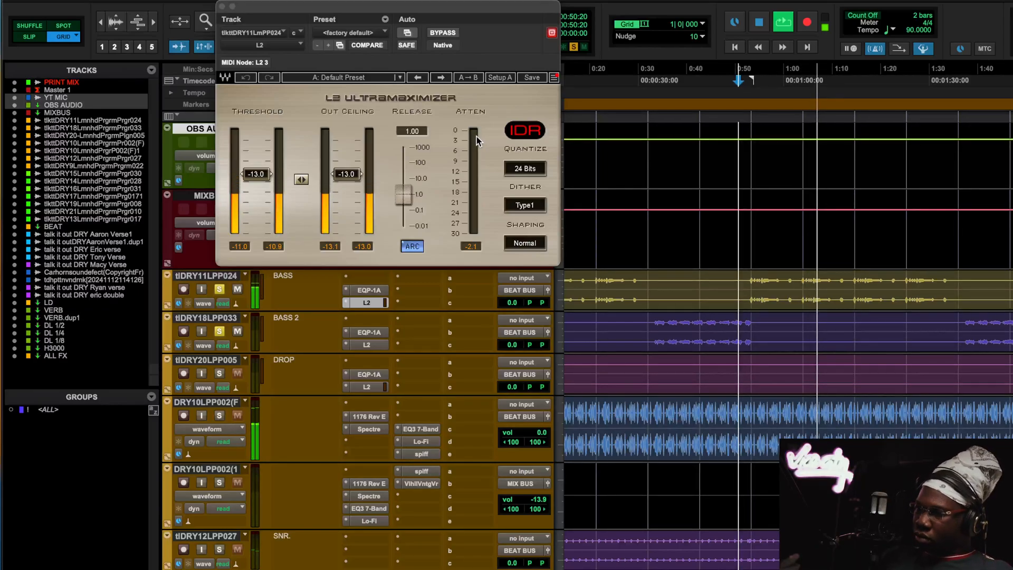
key(space)
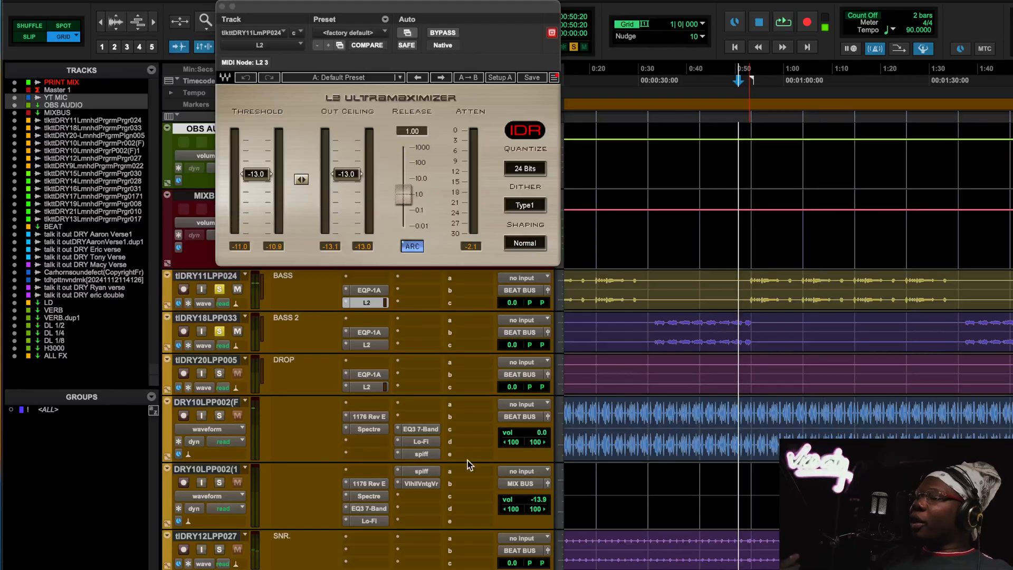
- Add the DROP and DRY10LPP002(F tracks to the solo and play them with the basses from 00:50:20
scroll(678, 423, down, 3)
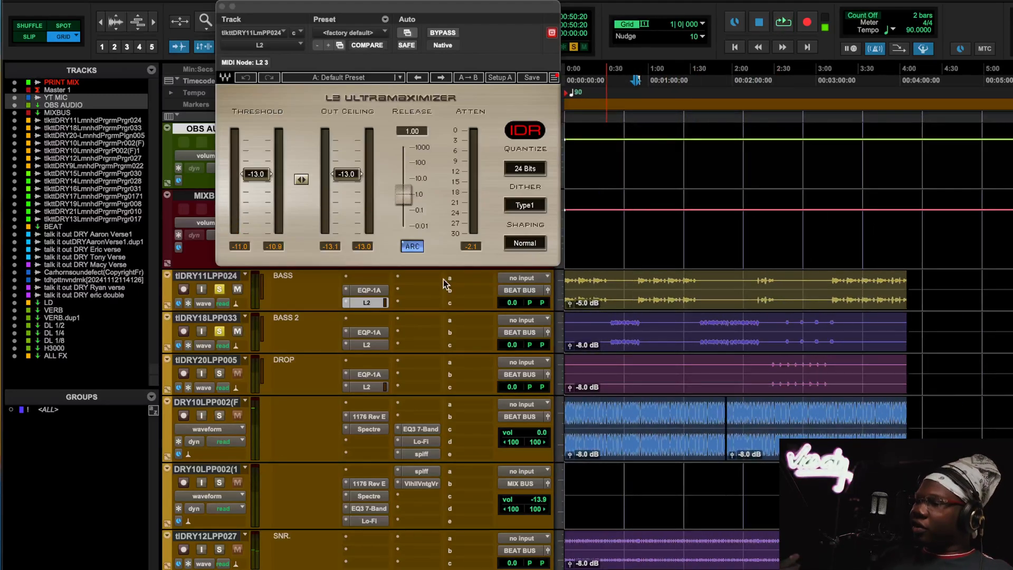
click(219, 373)
click(219, 415)
scroll(745, 509, up, 2)
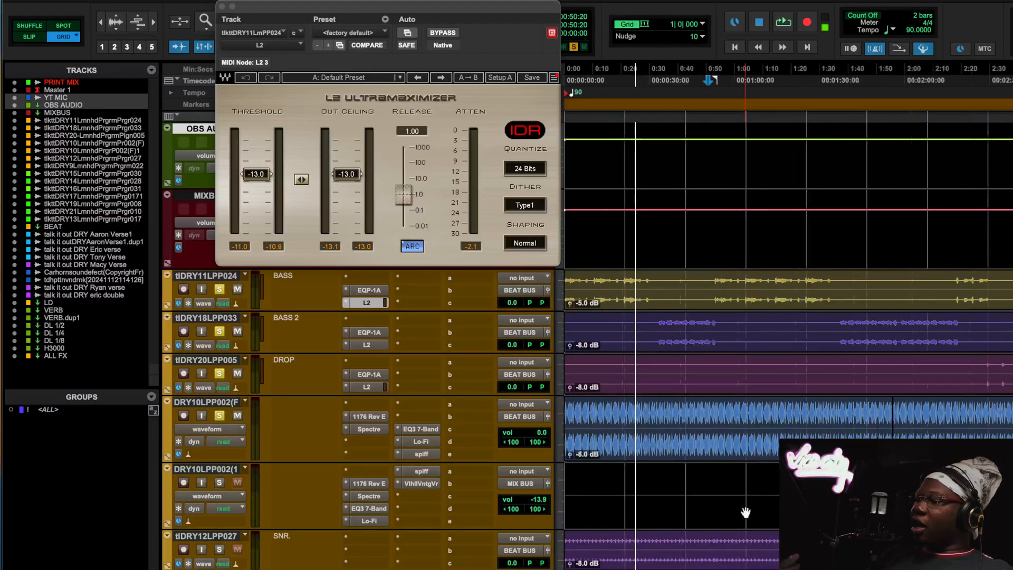
click(708, 264)
key(space)
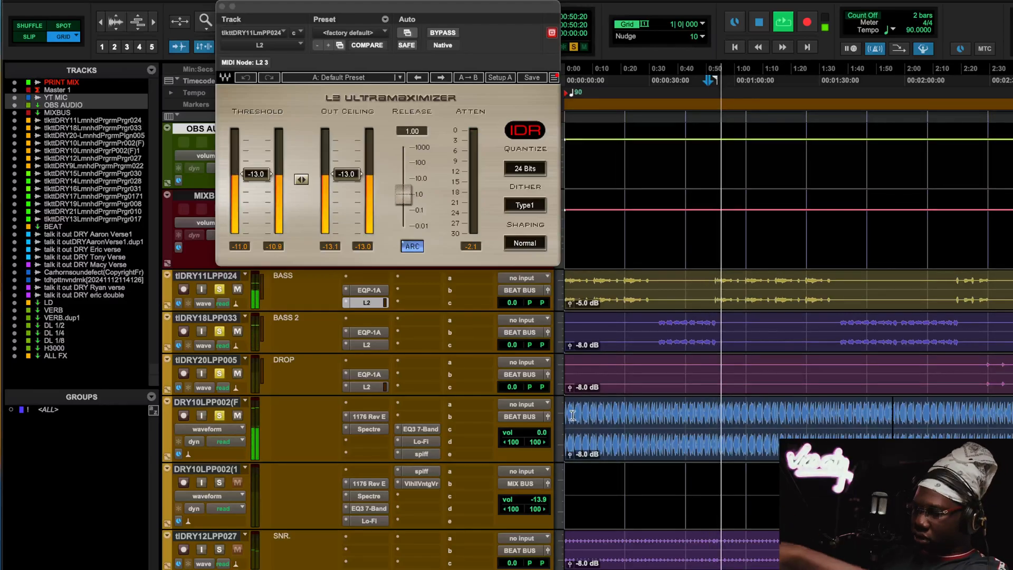
scroll(553, 483, down, 5)
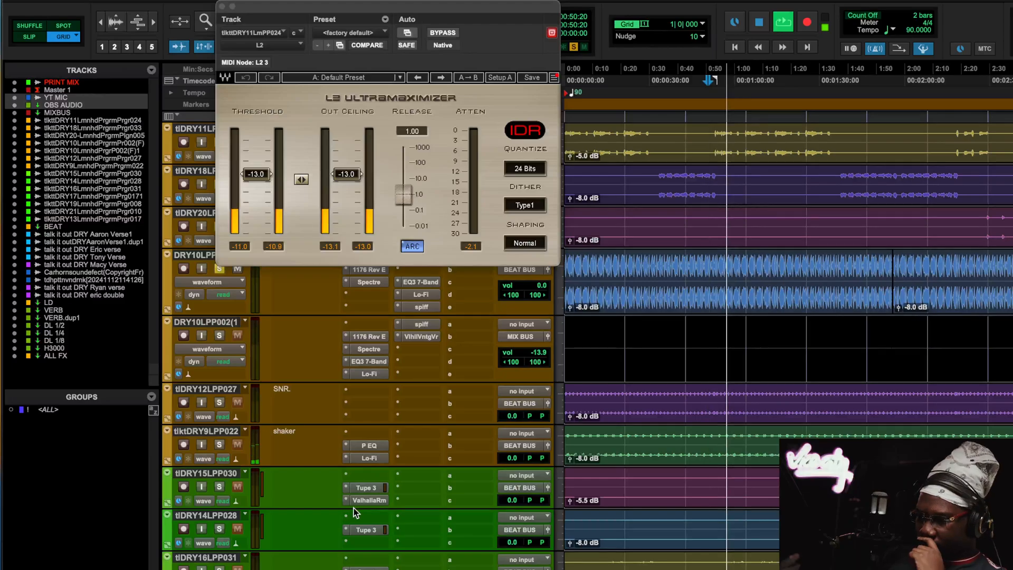
- Add the tlDRY17LPP0171 track to the solo while the basses, DROP and DRY10LPP002(F keep playing
scroll(286, 458, up, 5)
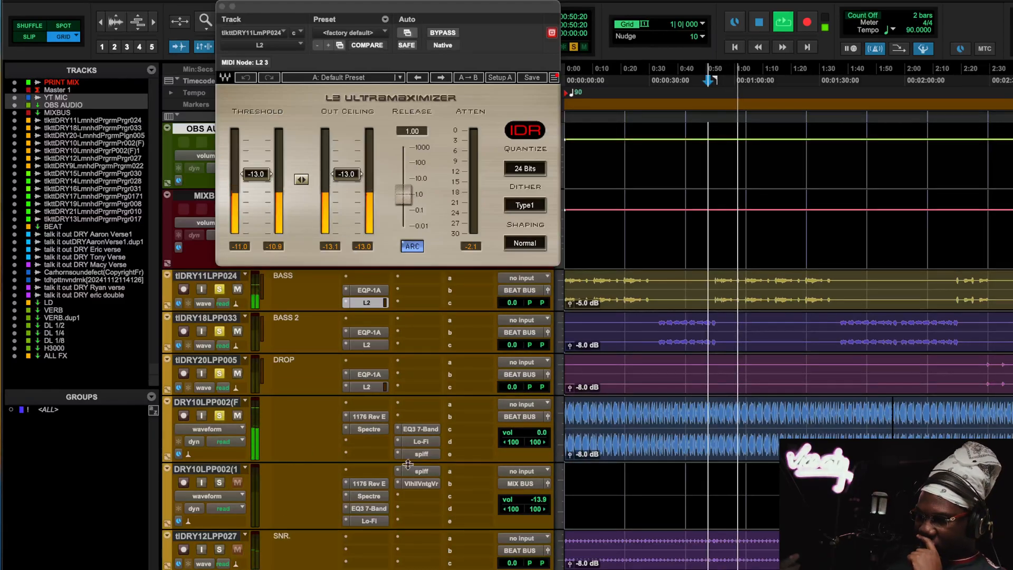
scroll(228, 552, down, 11)
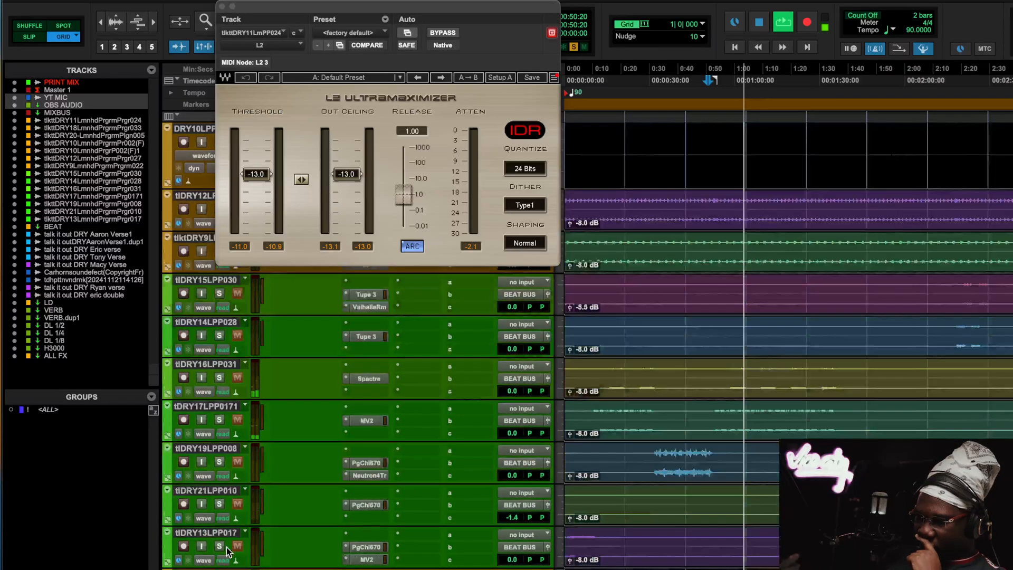
scroll(228, 552, down, 2)
click(219, 353)
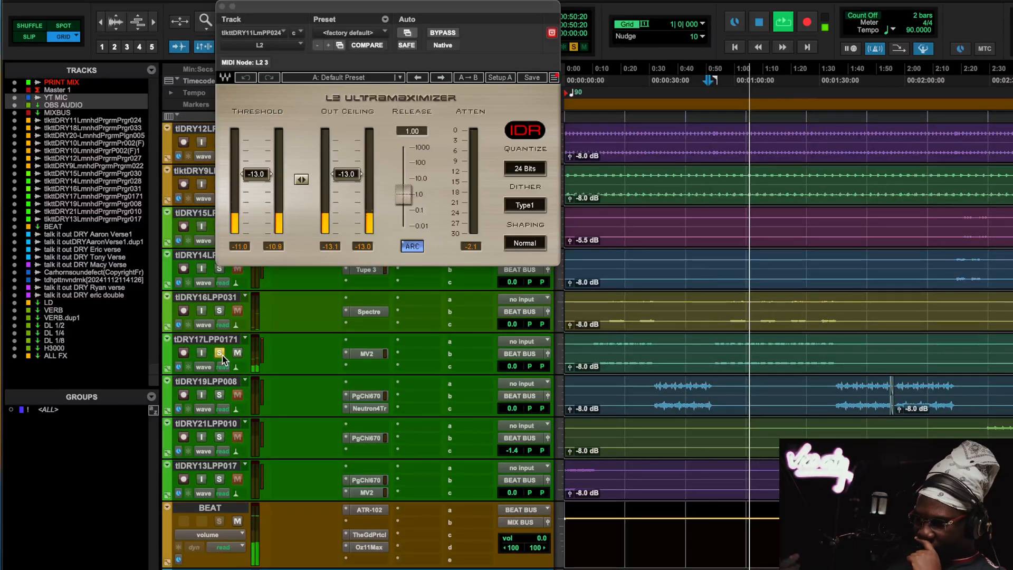
scroll(334, 406, up, 11)
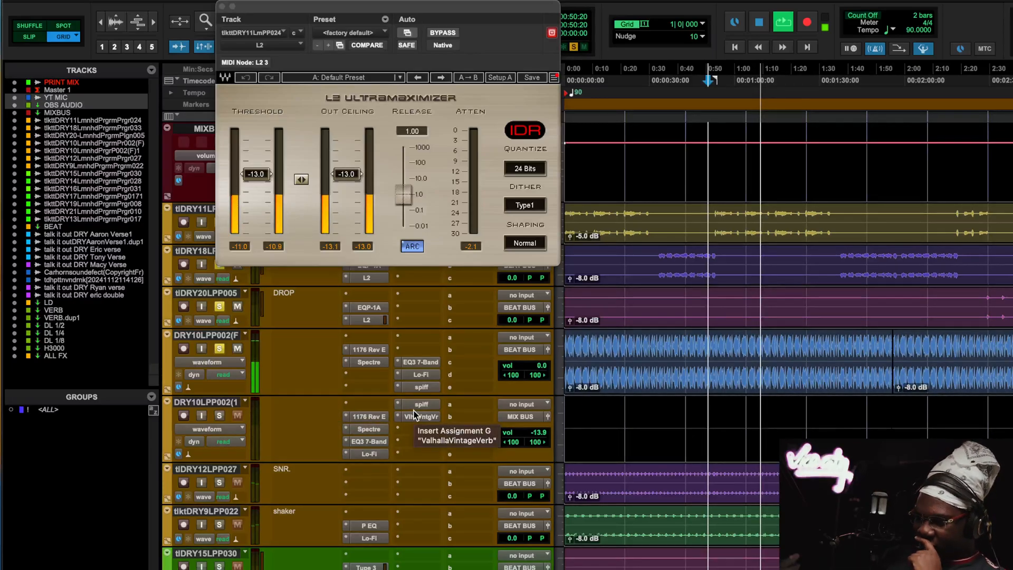
- Open the DRY10LPP002(F track's 1176 Rev E compressor and compare the sound with it bypassed and active during playback
click(376, 348)
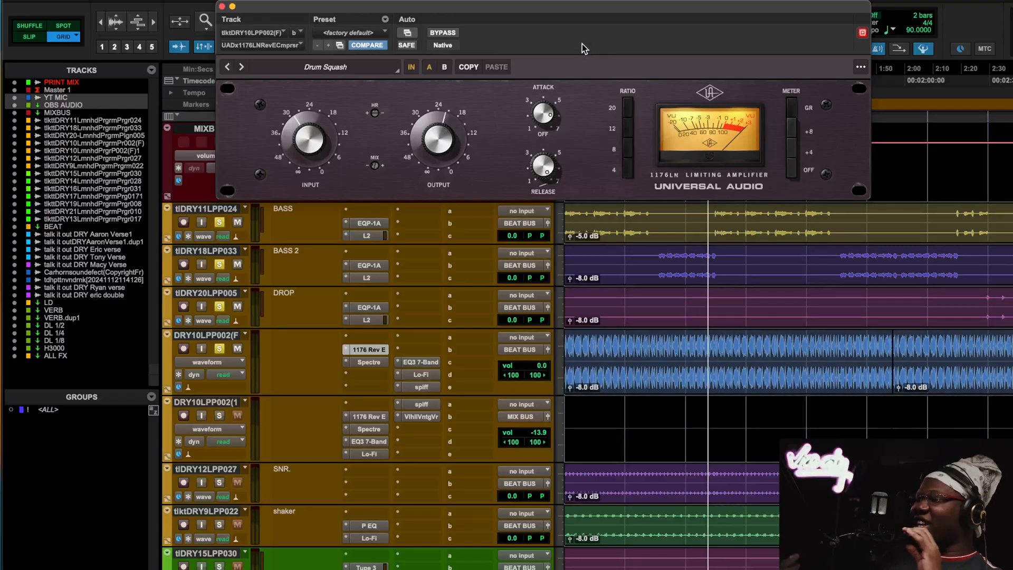
drag(544, 113, 541, 140)
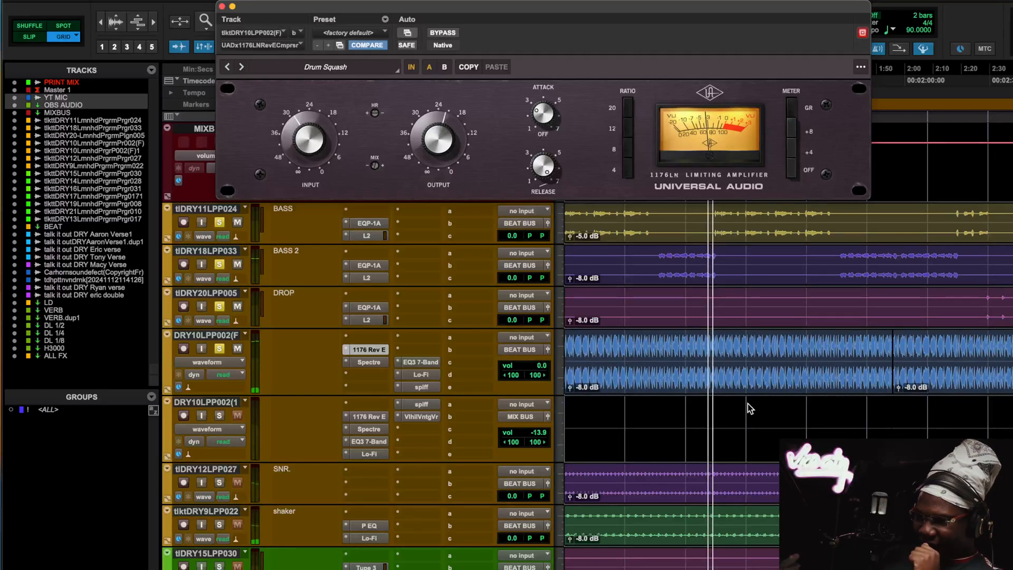
scroll(748, 408, down, 5)
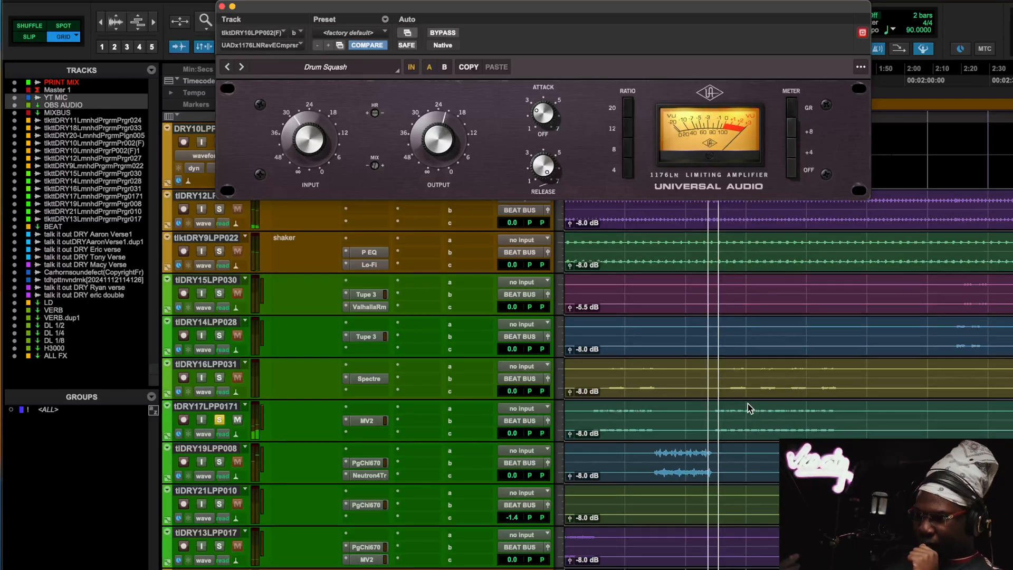
scroll(749, 408, up, 1)
scroll(749, 408, up, 2)
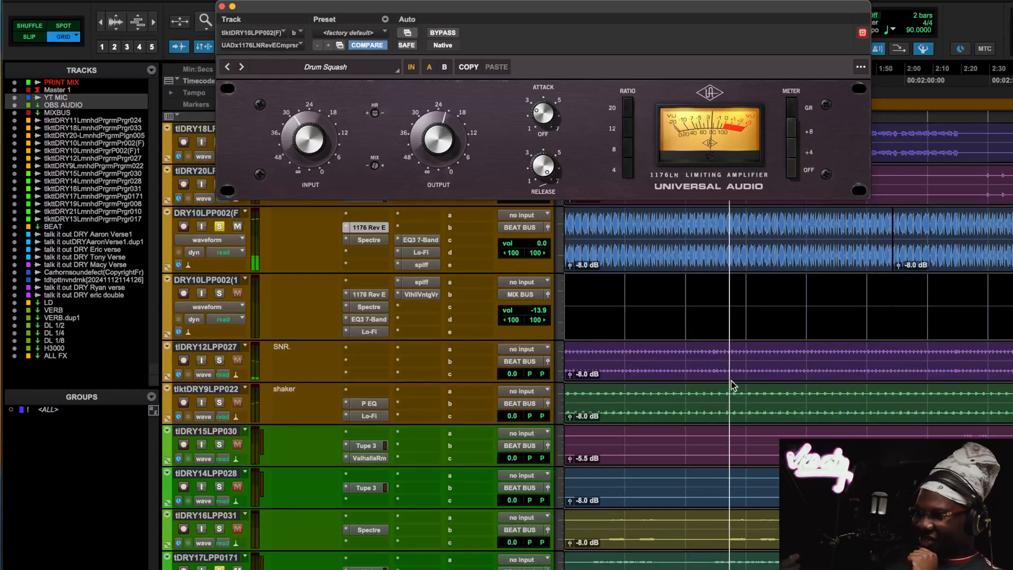
scroll(732, 388, up, 1)
click(446, 33)
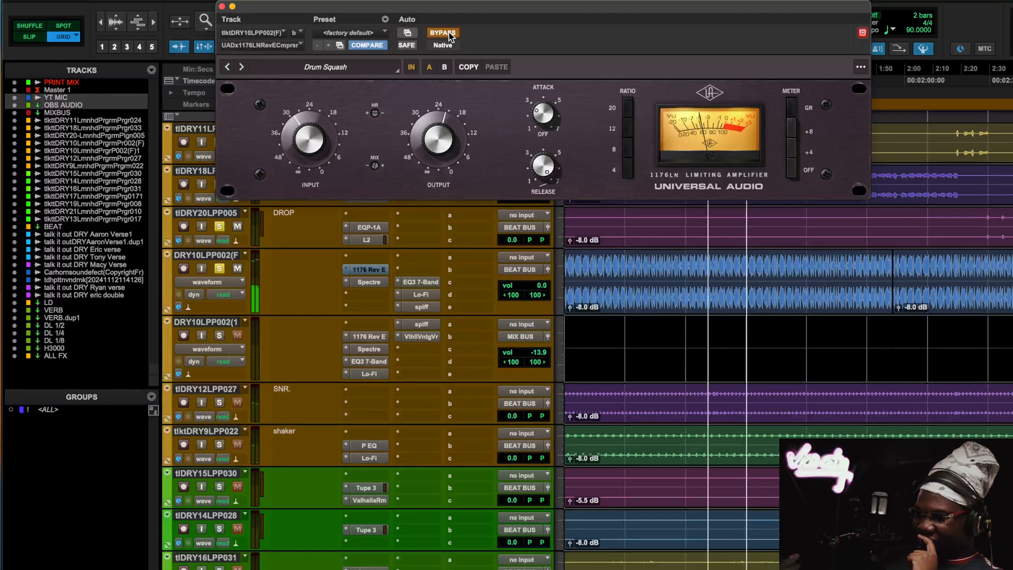
click(449, 35)
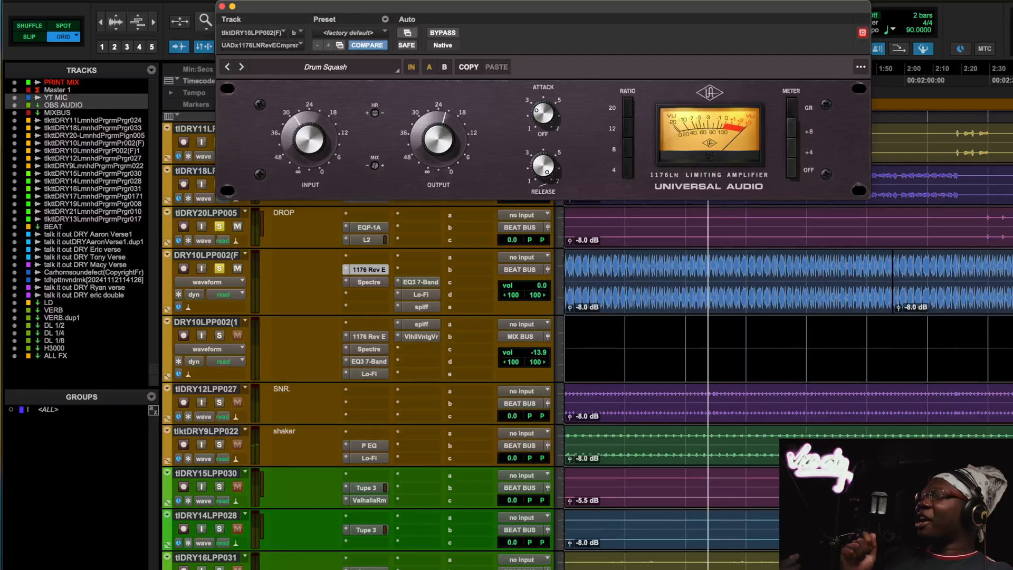
- Inspect the DRY10LPP002(F track's Spectre enhancer and play the soloed tracks from 00:50:20 with it open
click(379, 290)
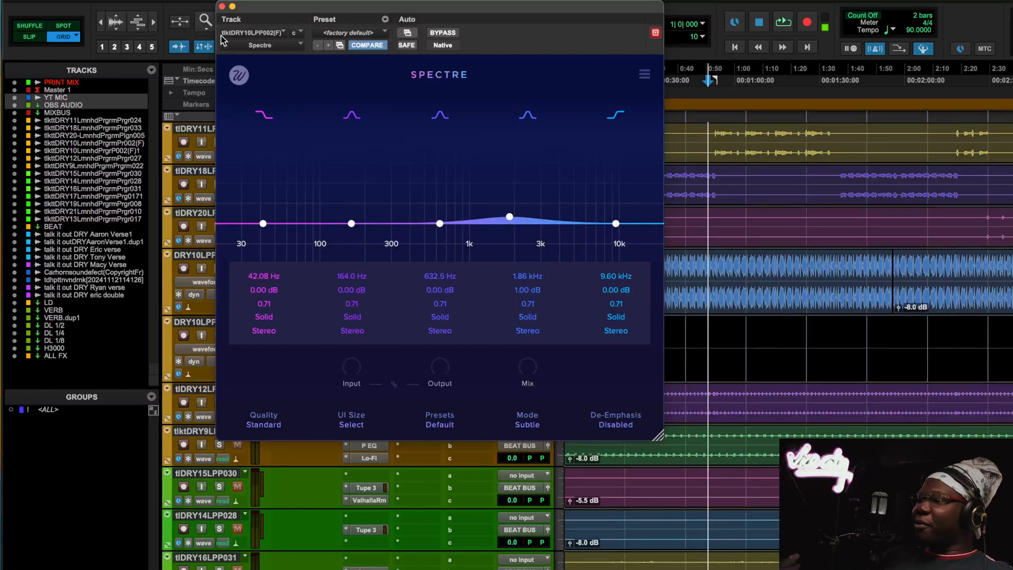
scroll(861, 354, right, 2)
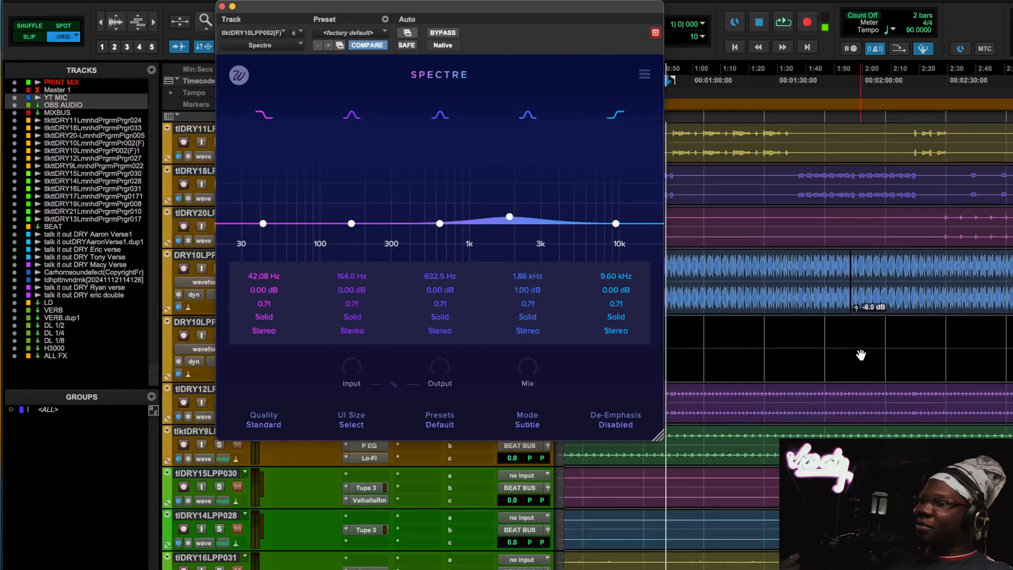
click(223, 7)
key(space)
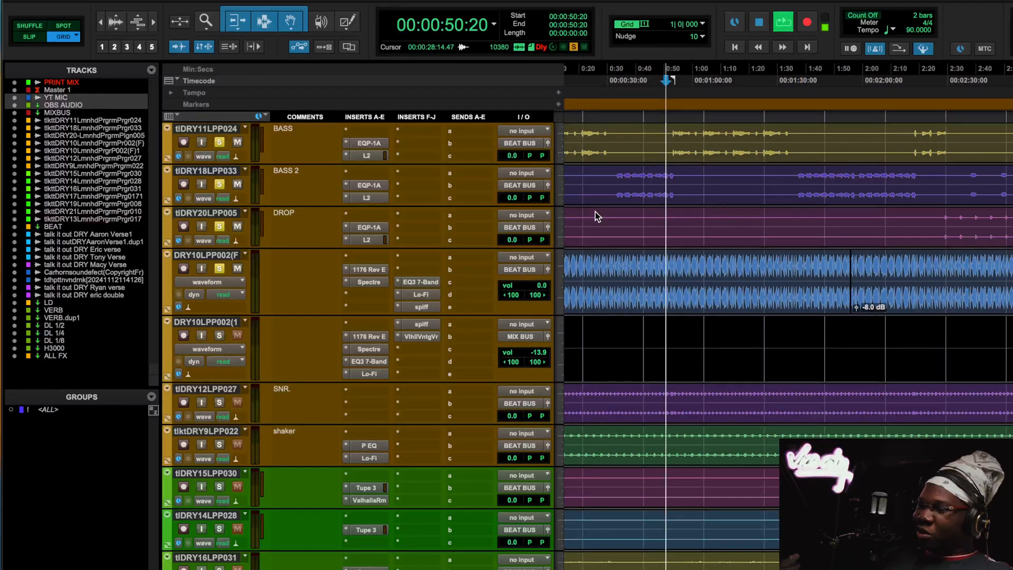
click(369, 282)
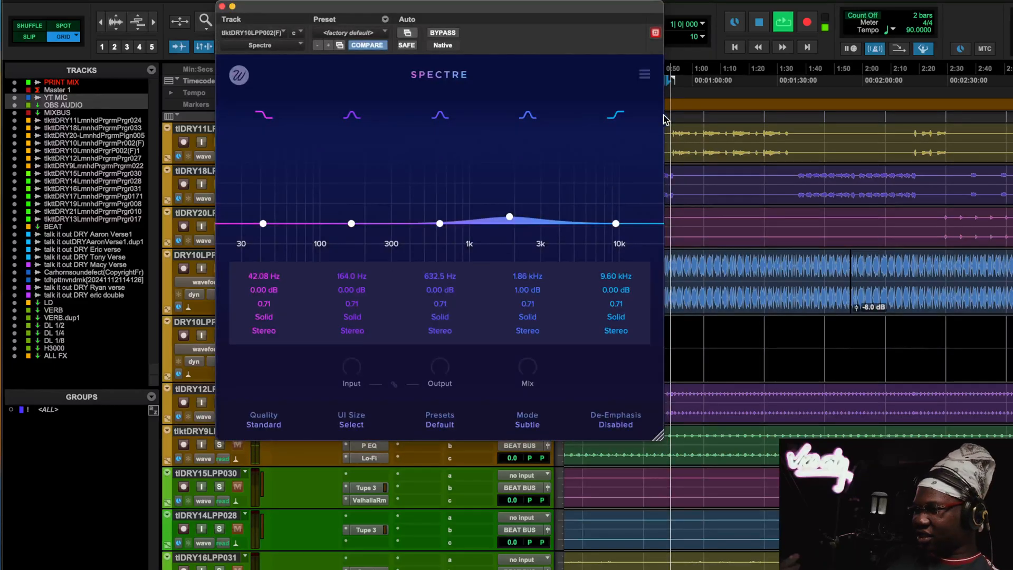
scroll(724, 272, down, 5)
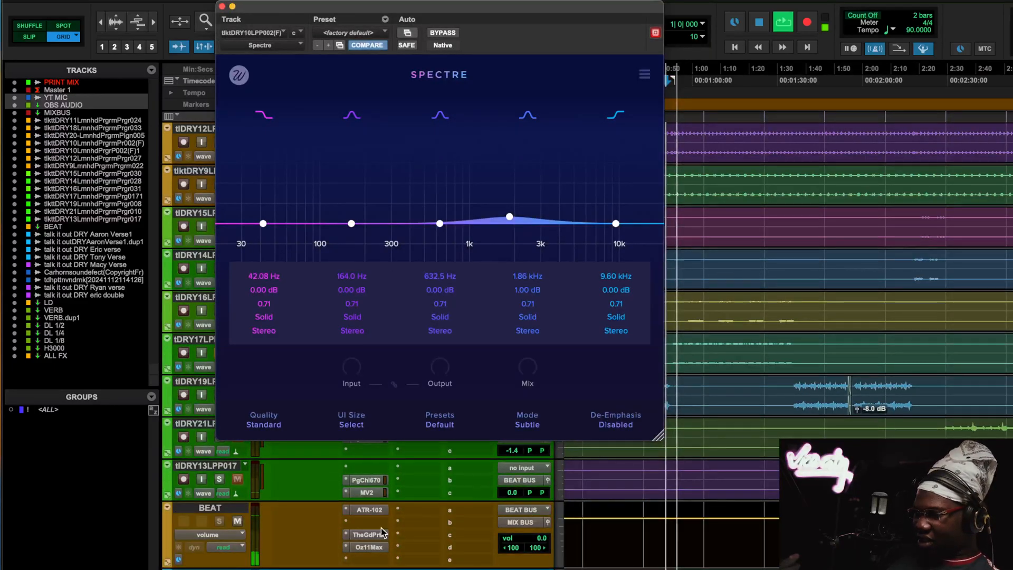
scroll(381, 532, down, 2)
scroll(370, 528, down, 5)
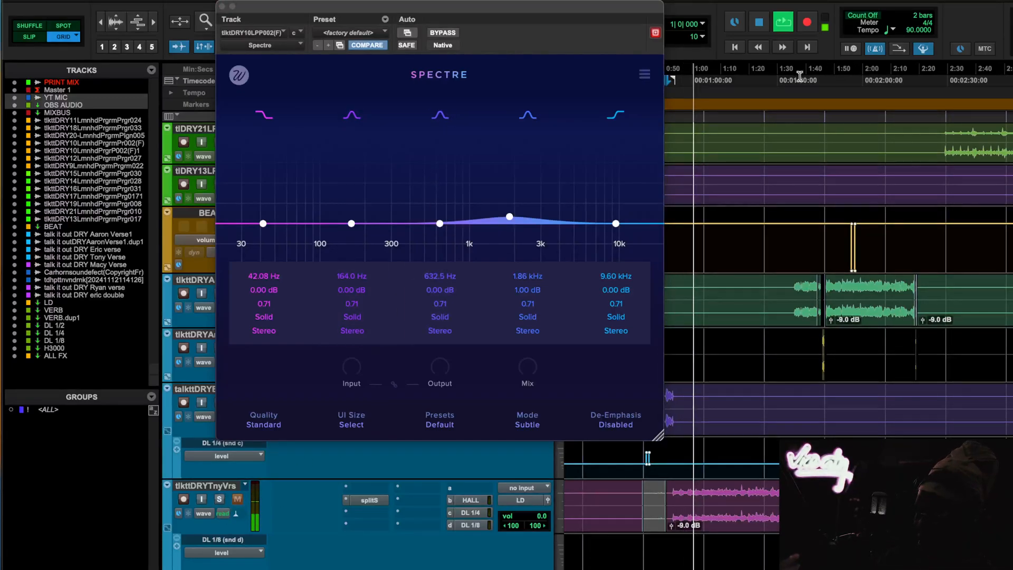
- Play from 1:36 with all track solos cleared to audition Spectre in the full beat, and stop playback
click(792, 406)
key(space)
scroll(792, 417, down, 5)
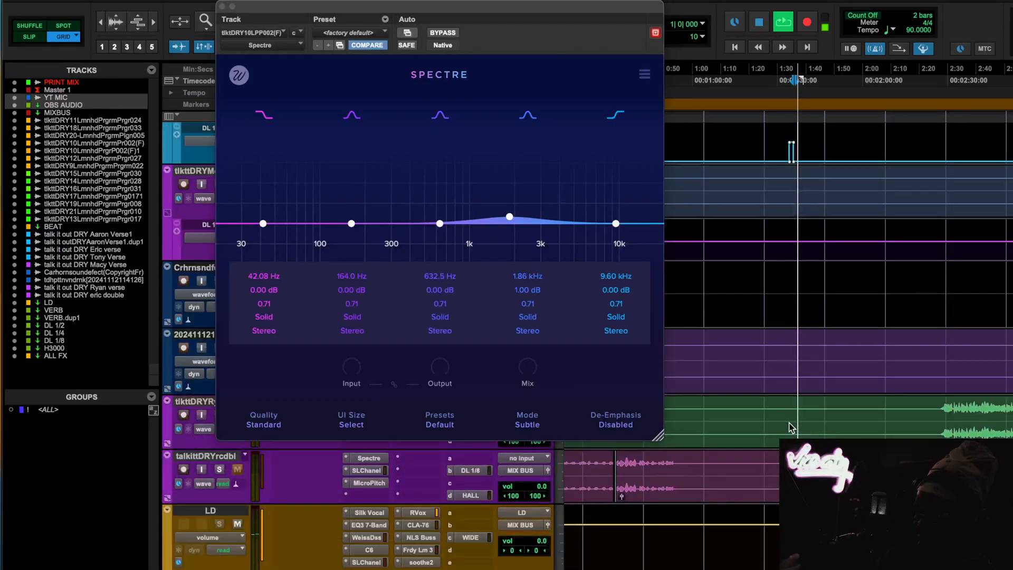
scroll(791, 428, up, 15)
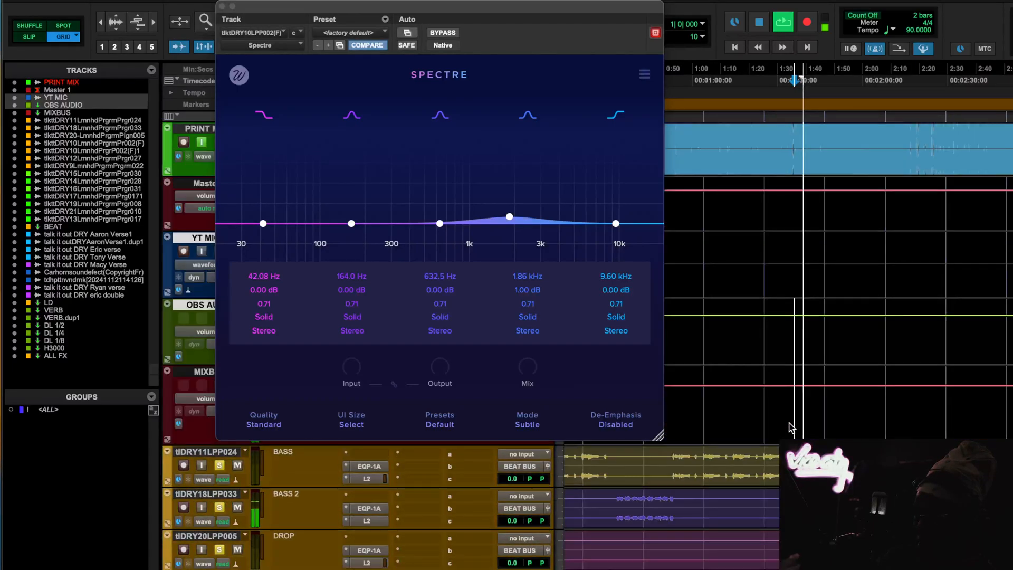
scroll(792, 428, up, 5)
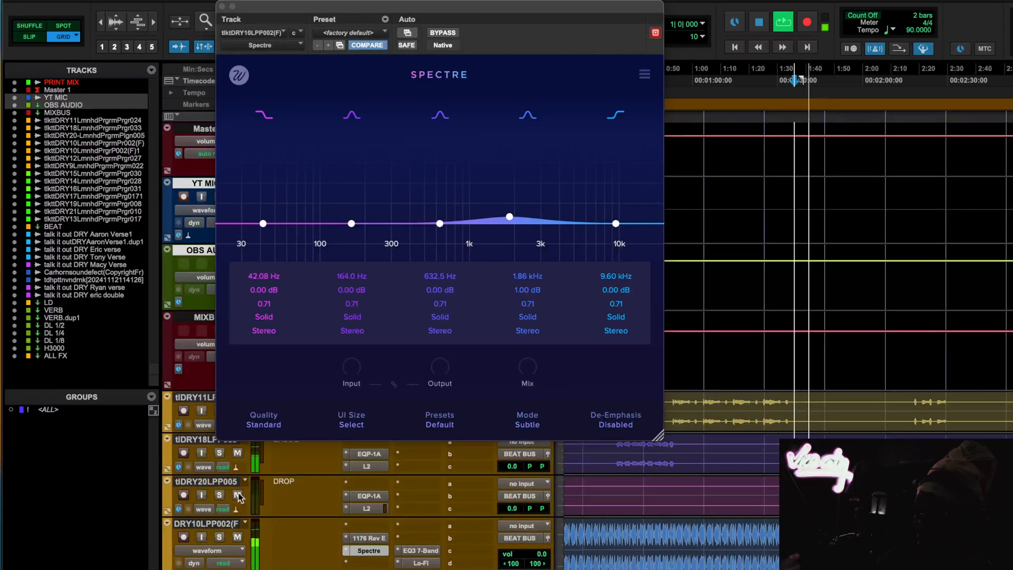
scroll(757, 461, down, 5)
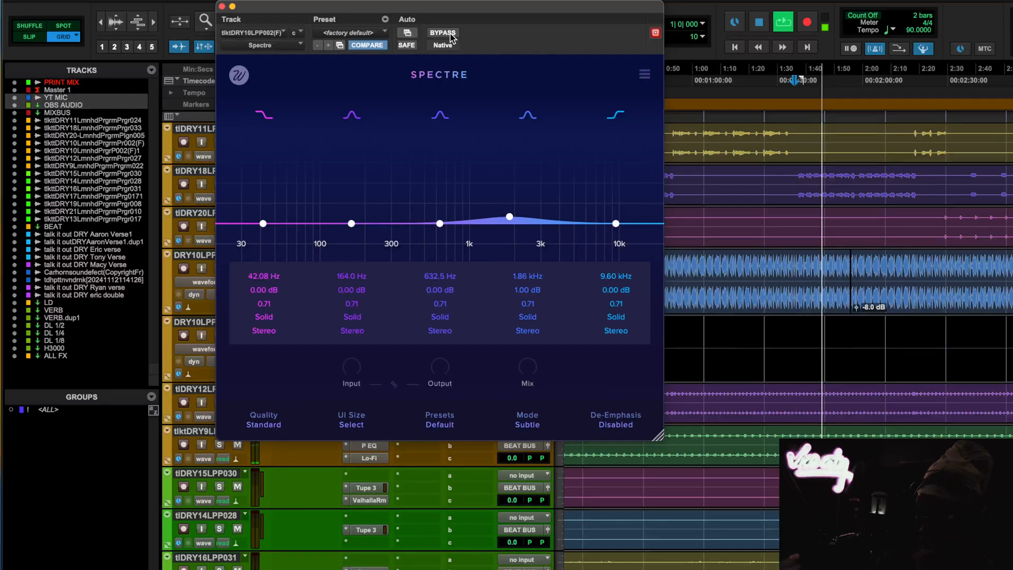
click(222, 7)
key(space)
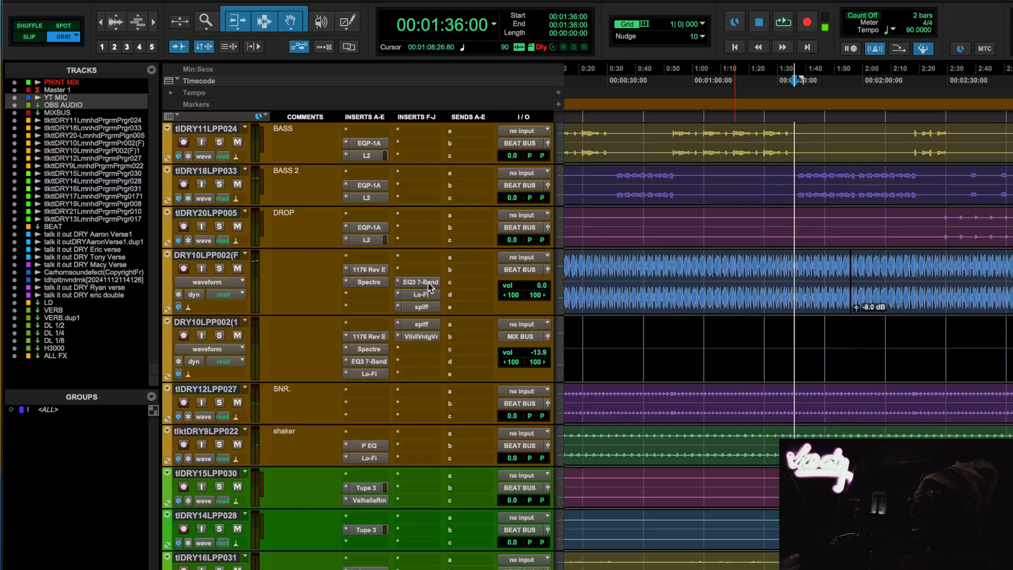
- Review the DRY10LPP002(F track's EQ3 7-Band, 1176 Rev E and Spectre settings one after another
click(420, 283)
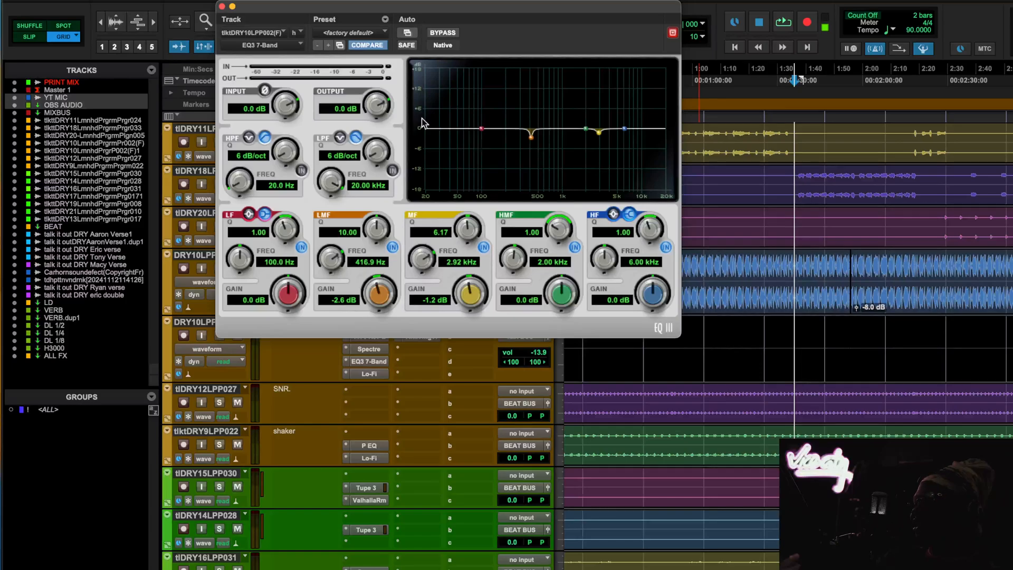
click(223, 6)
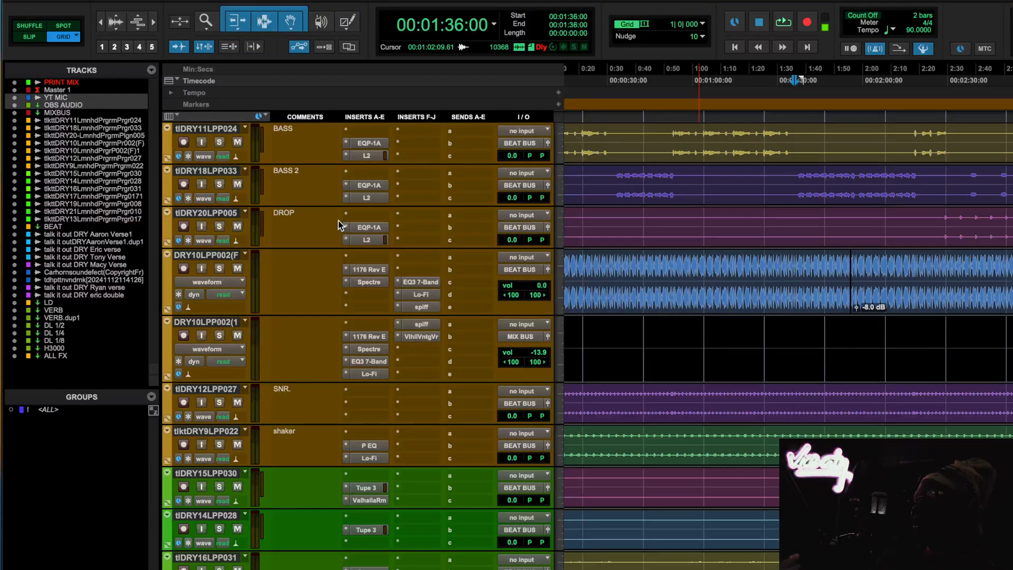
click(375, 270)
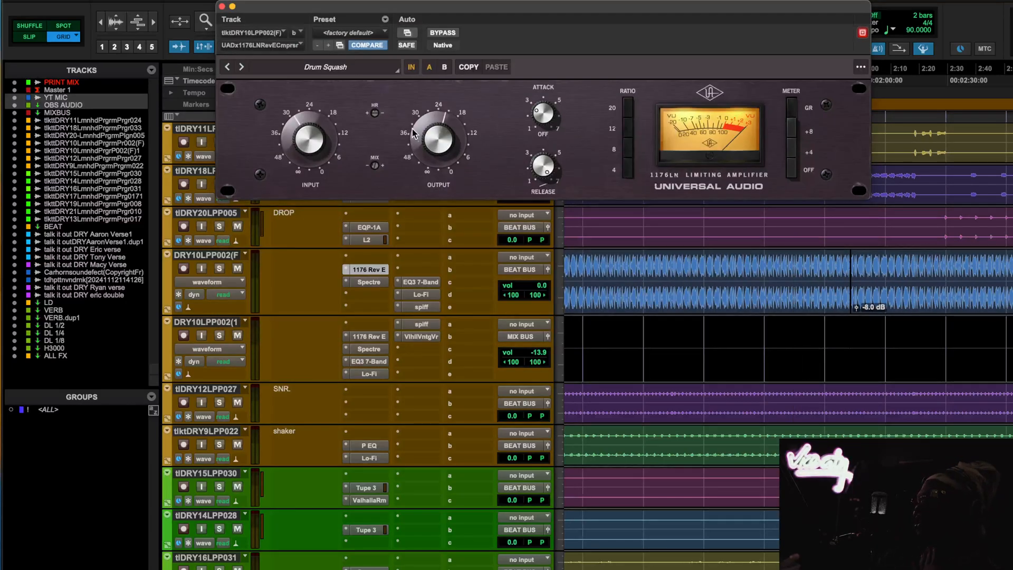
click(370, 282)
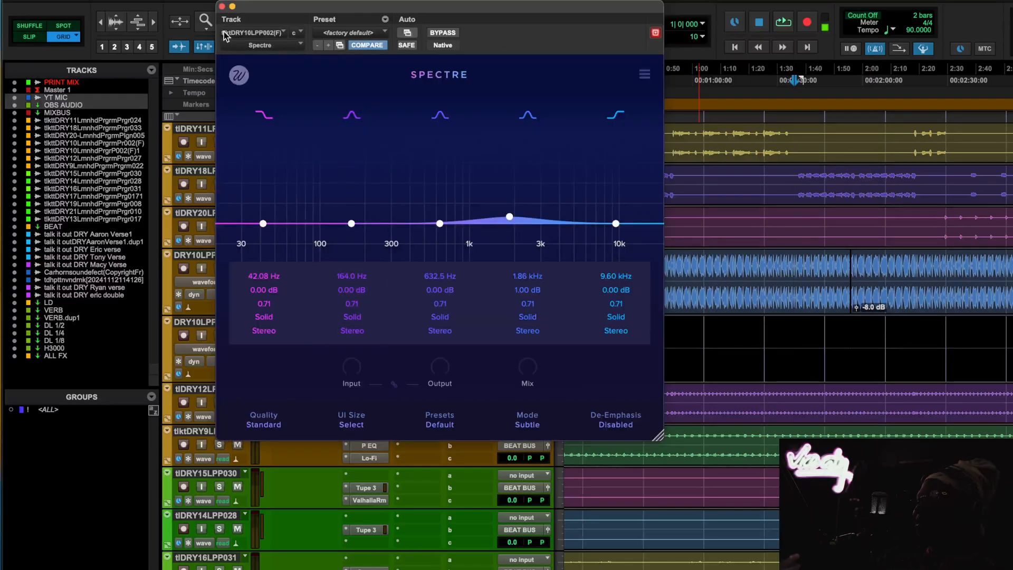
click(223, 7)
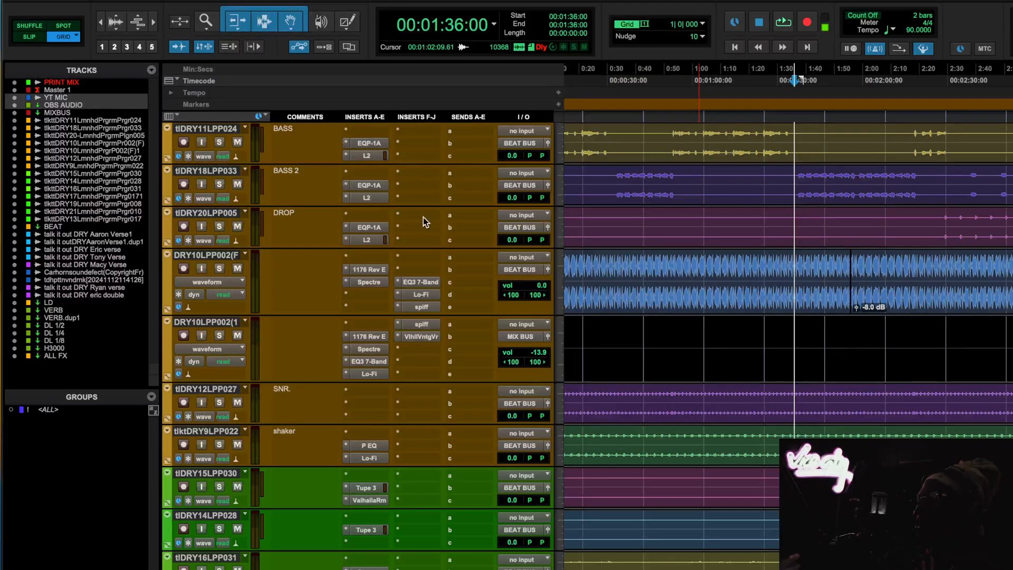
- Reopen the DRY10LPP002(F track's EQ3 7-Band, play from 1:36 comparing it bypassed and active, and stop playback
click(434, 284)
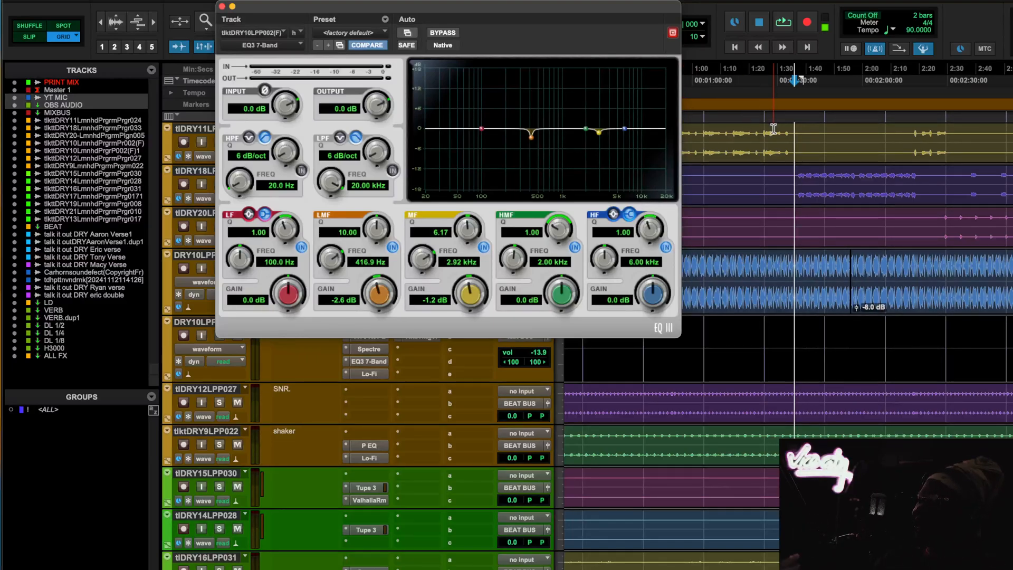
key(space)
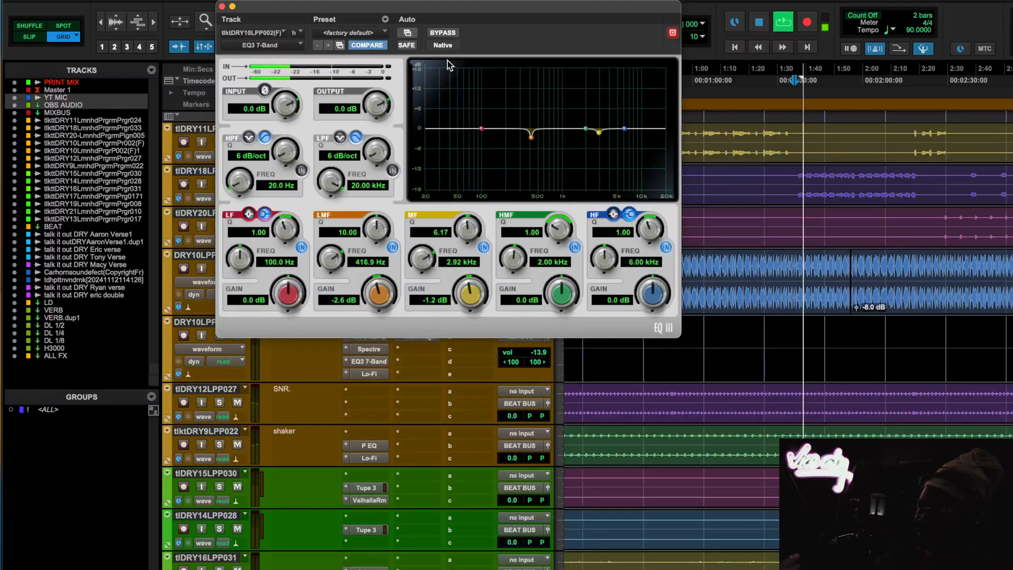
click(437, 33)
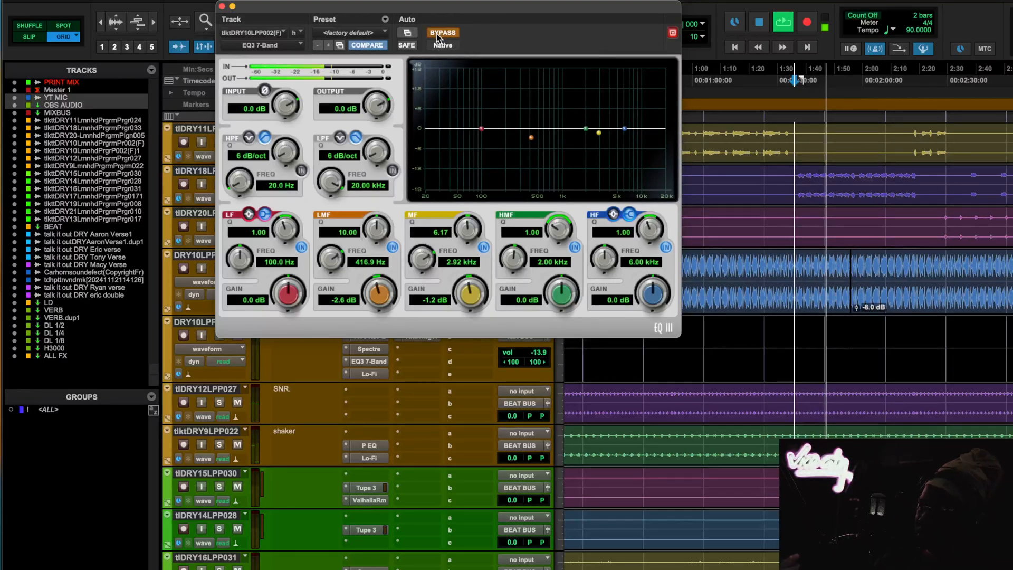
click(439, 33)
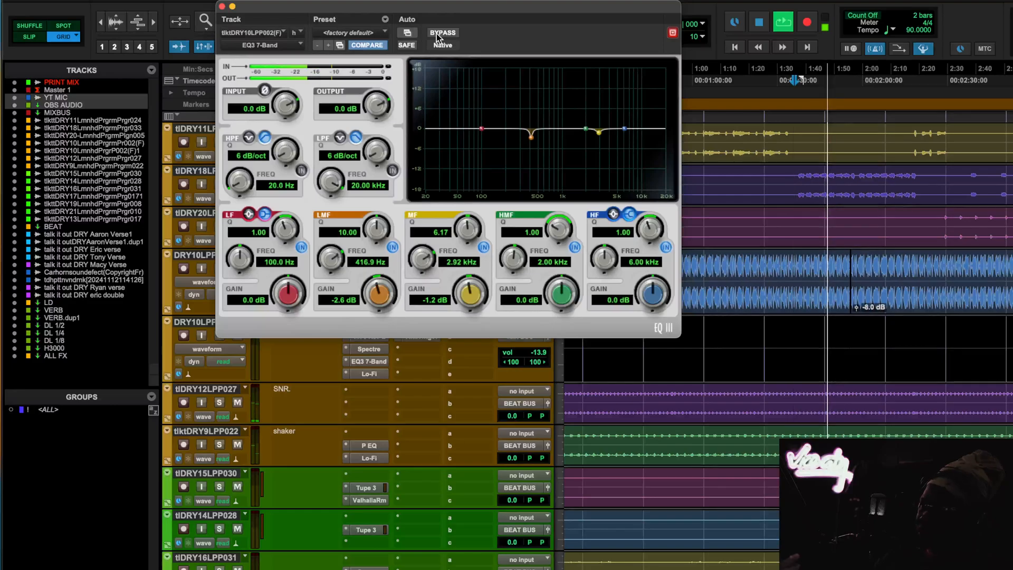
click(222, 7)
key(space)
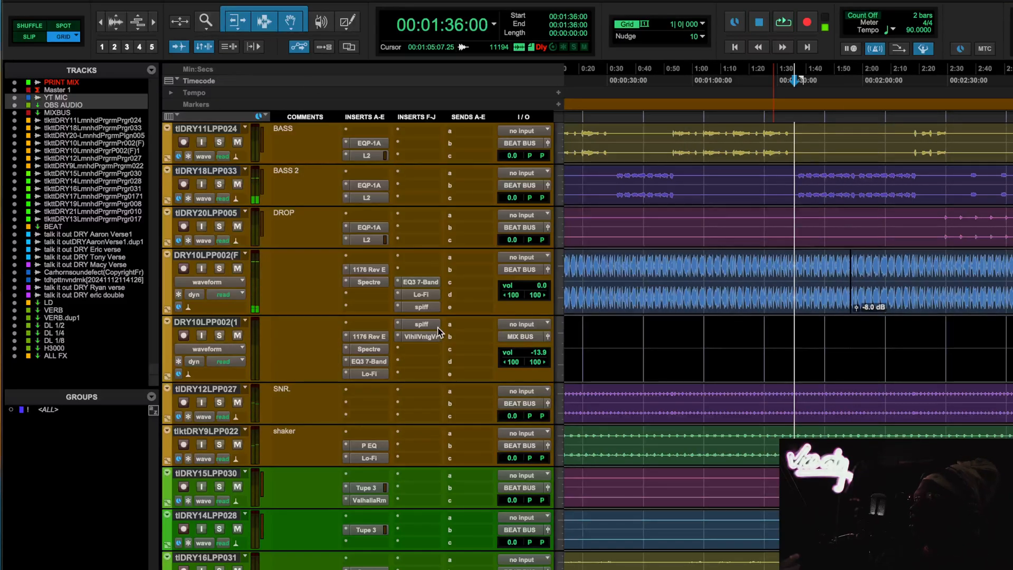
- Inspect spiff's 3k3 Hz and 69 Hz bands on the DRY10LPP002(F track, compare it bypassed and active, and stop playback
click(421, 307)
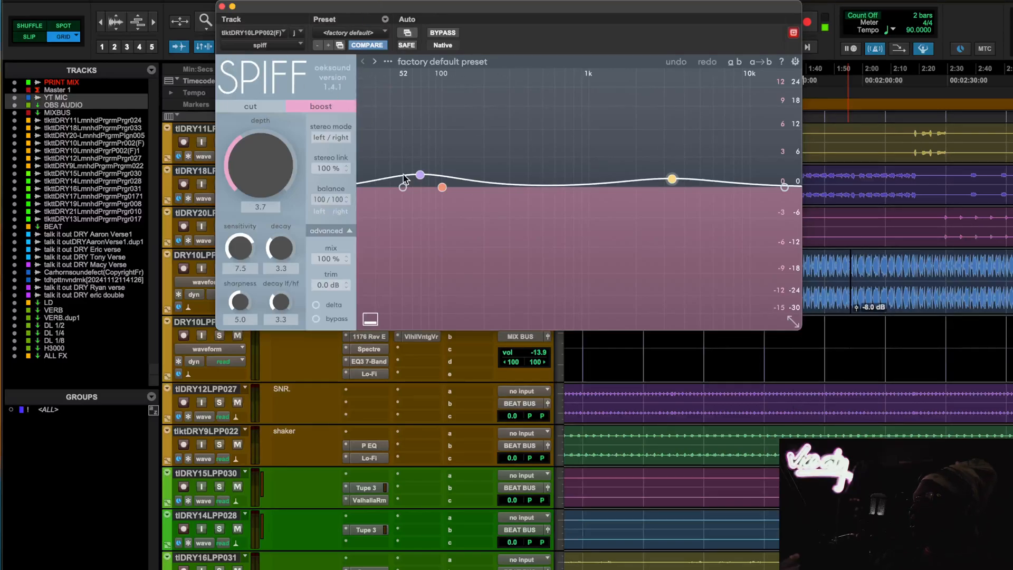
click(671, 179)
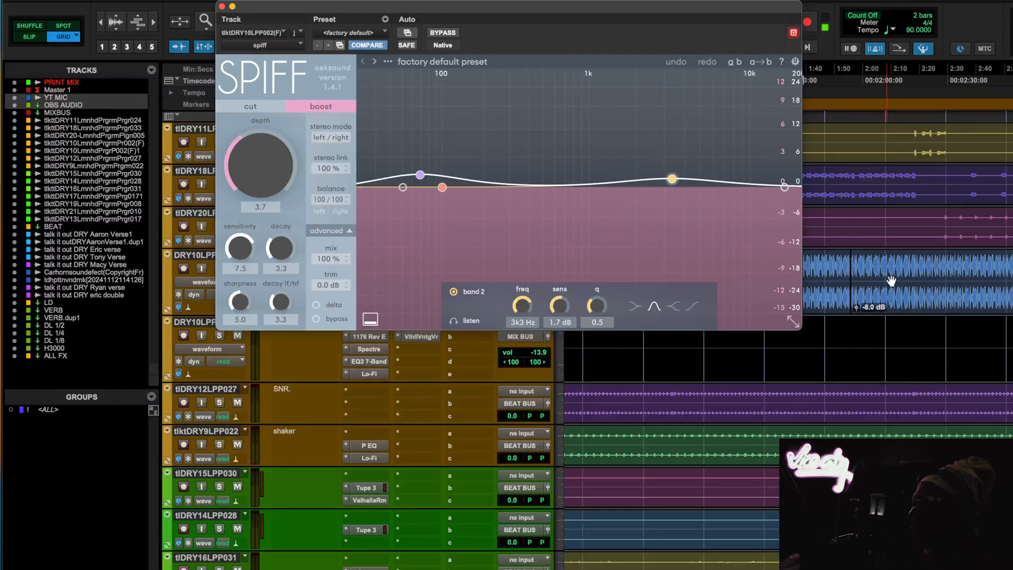
click(420, 175)
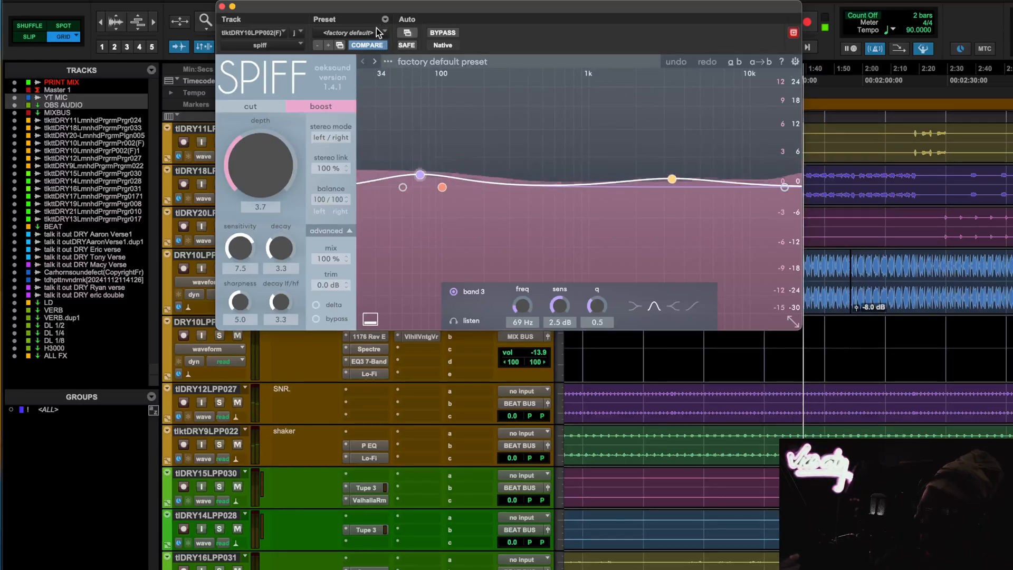
click(442, 33)
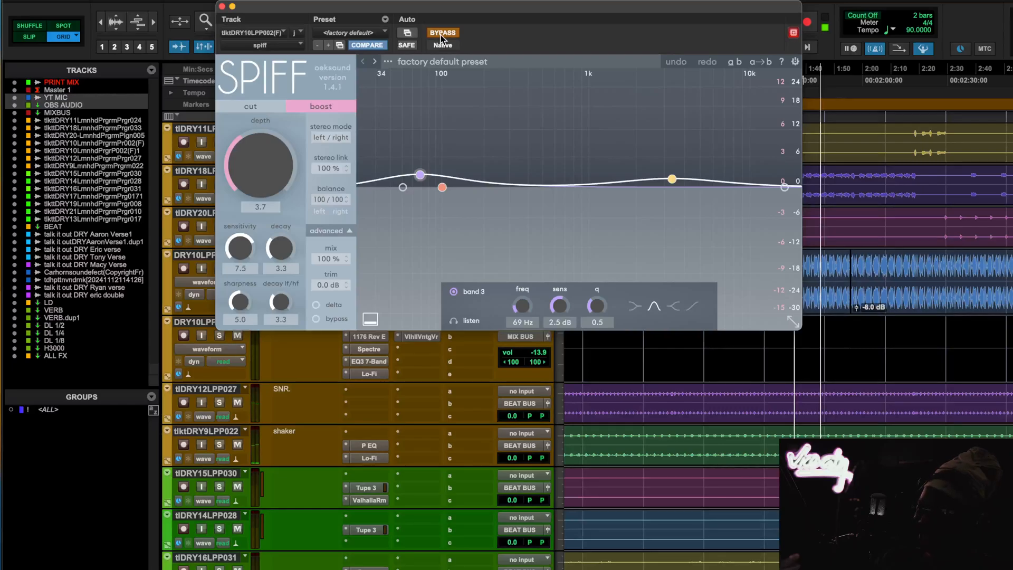
click(441, 33)
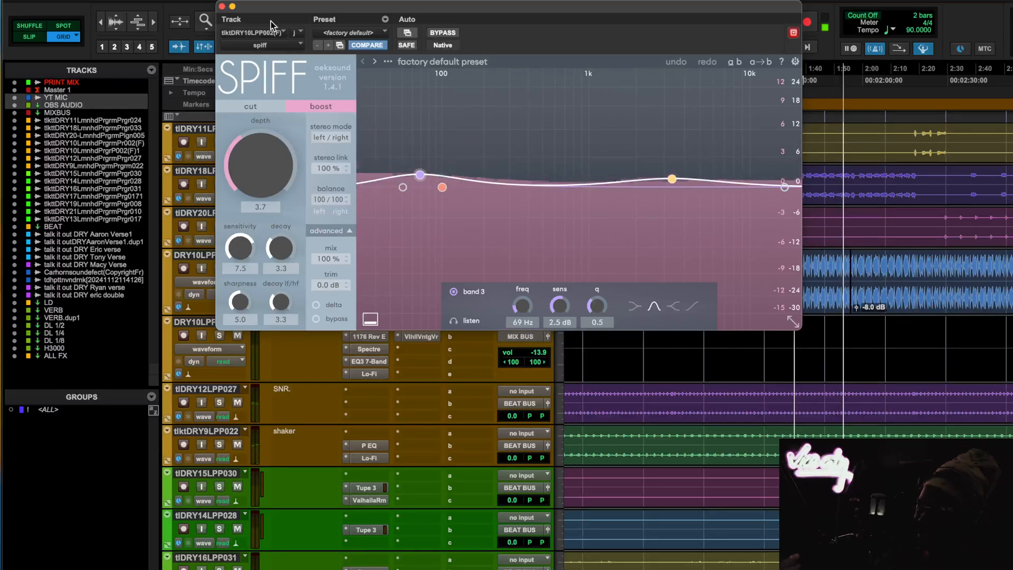
key(space)
click(222, 7)
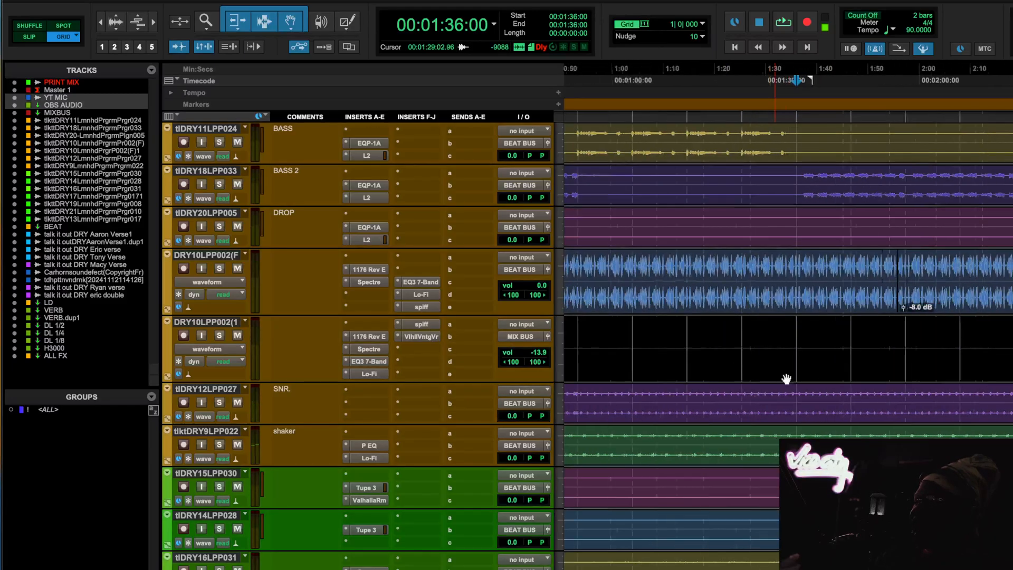
- Play from 1:54:20 and bring up ValhallaVintageVerb on the DRY10LPP002(1 track
scroll(786, 378, up, 5)
scroll(787, 379, down, 7)
scroll(786, 374, down, 2)
scroll(786, 374, down, 10)
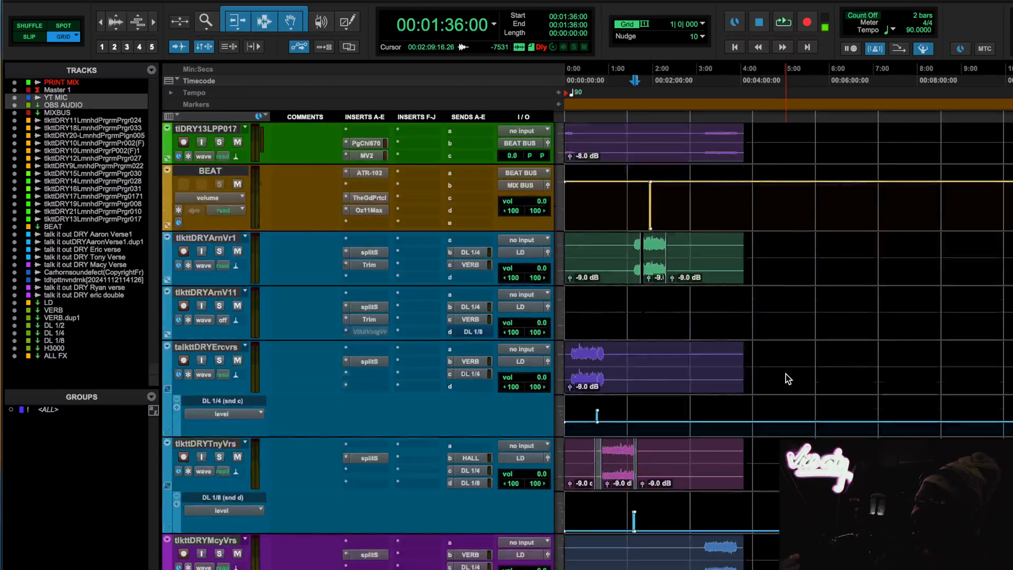
scroll(787, 373, up, 2)
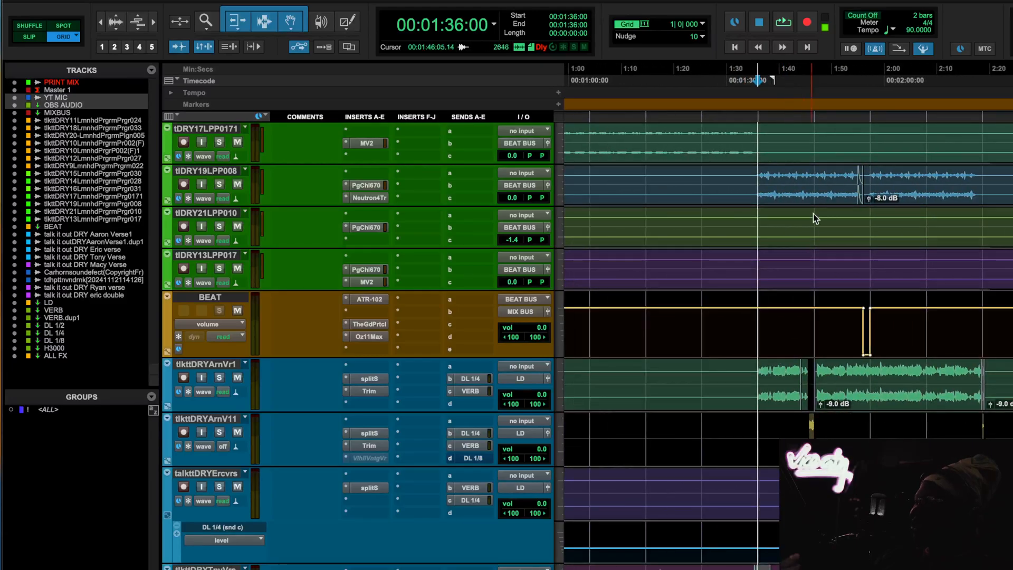
click(826, 78)
click(815, 79)
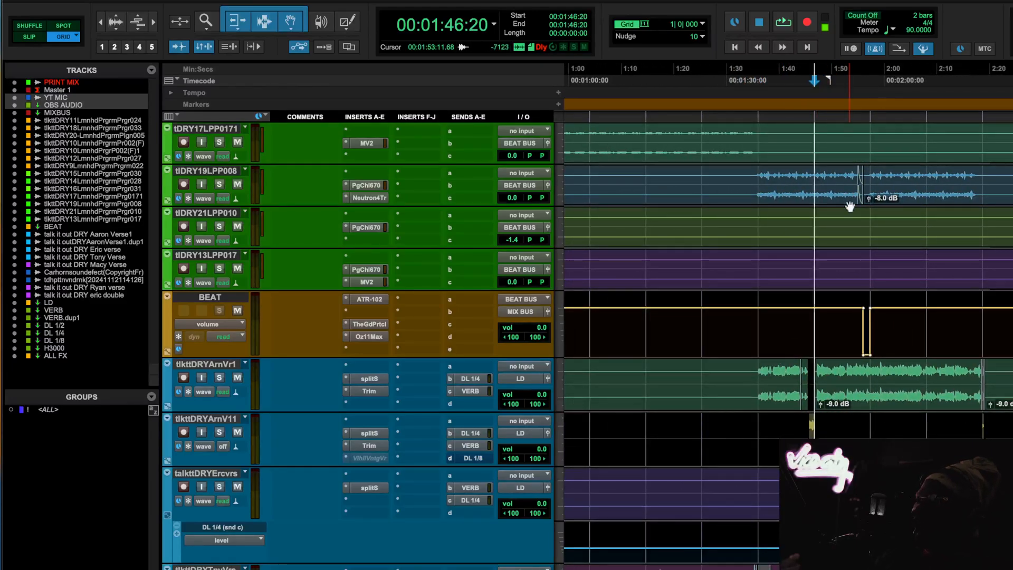
scroll(863, 339, up, 3)
scroll(864, 339, up, 1)
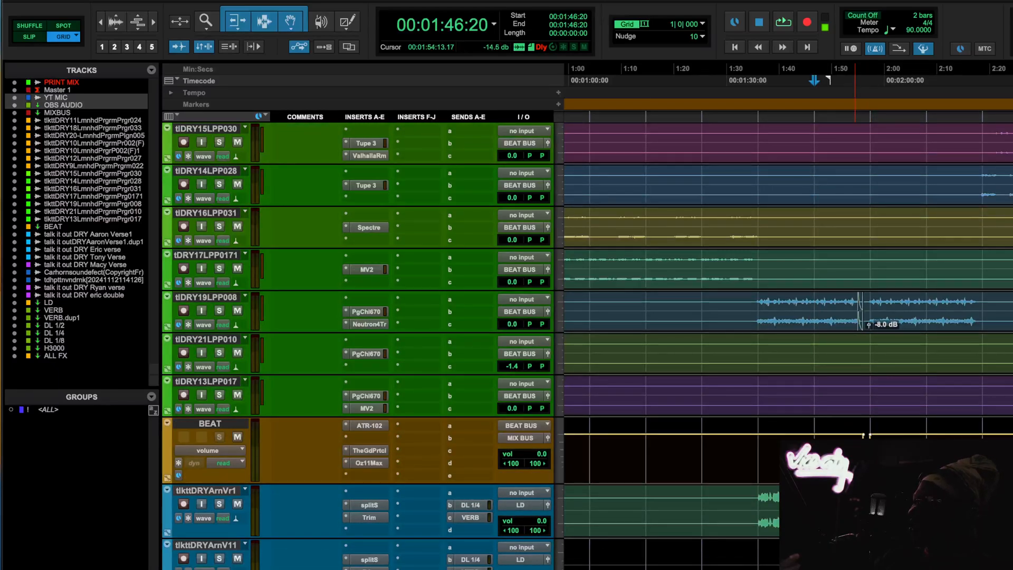
scroll(854, 343, up, 6)
click(853, 341)
scroll(853, 341, up, 1)
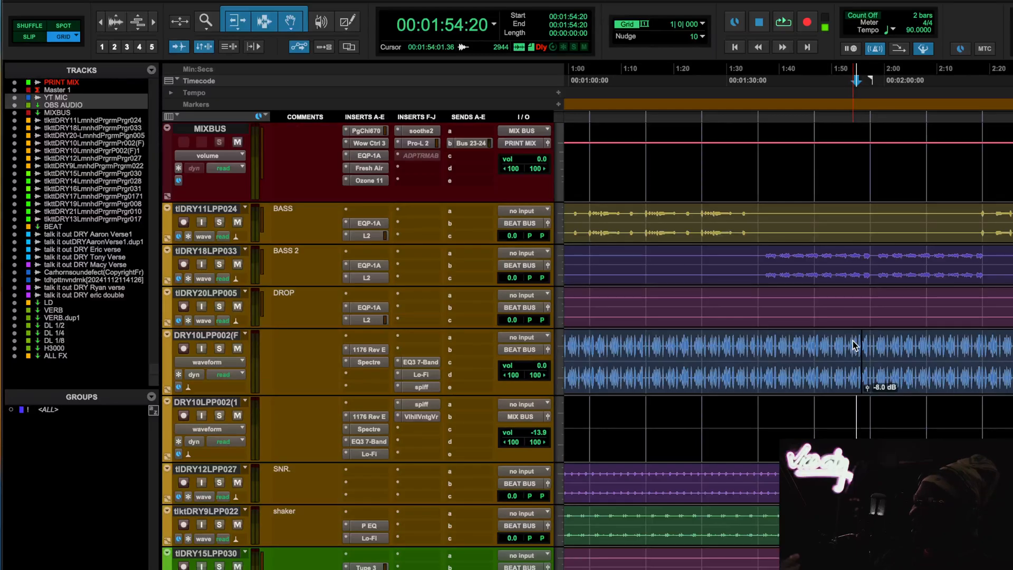
key(space)
click(420, 416)
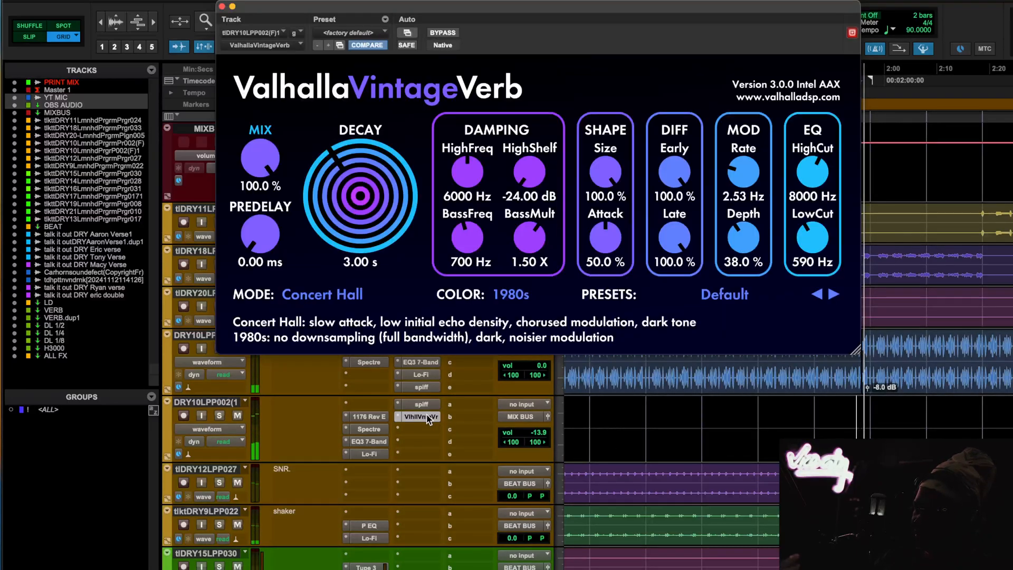
- Try the DRY10LPP002(1 track at -0.7 volume from 1:52, stop playback, undo the volume change and close the reverb
drag(534, 435, 536, 421)
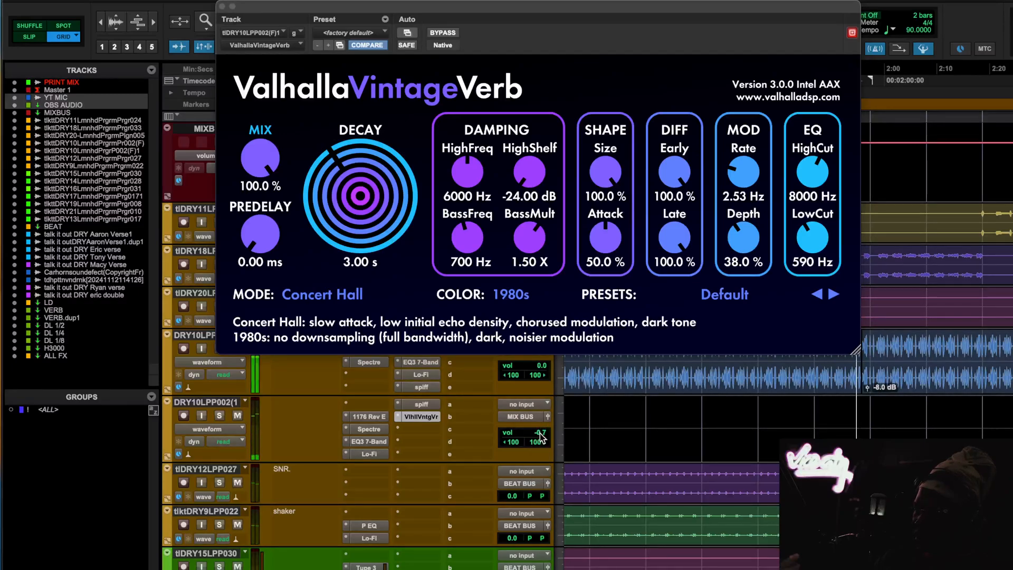
drag(846, 1, 801, 1)
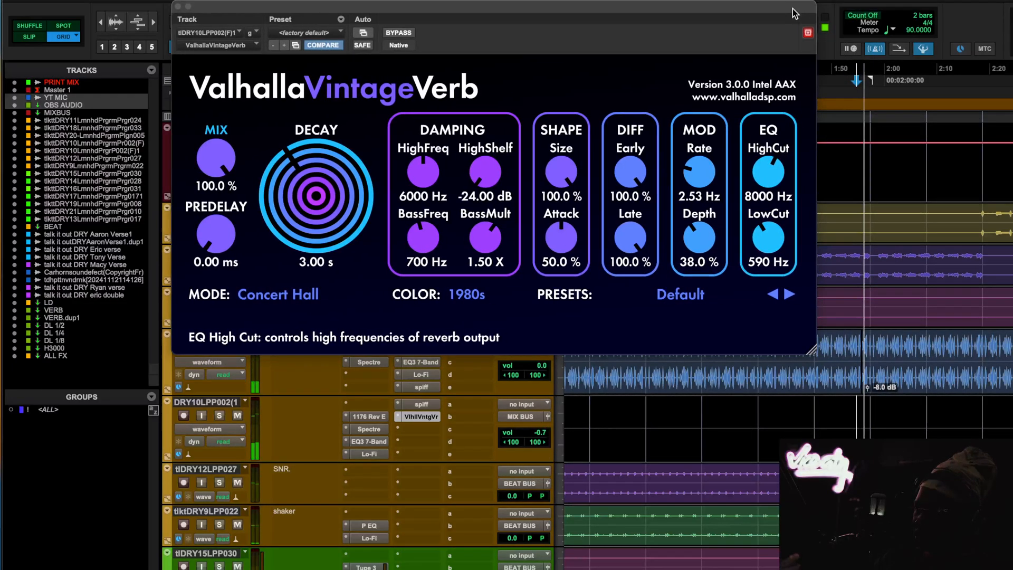
click(838, 72)
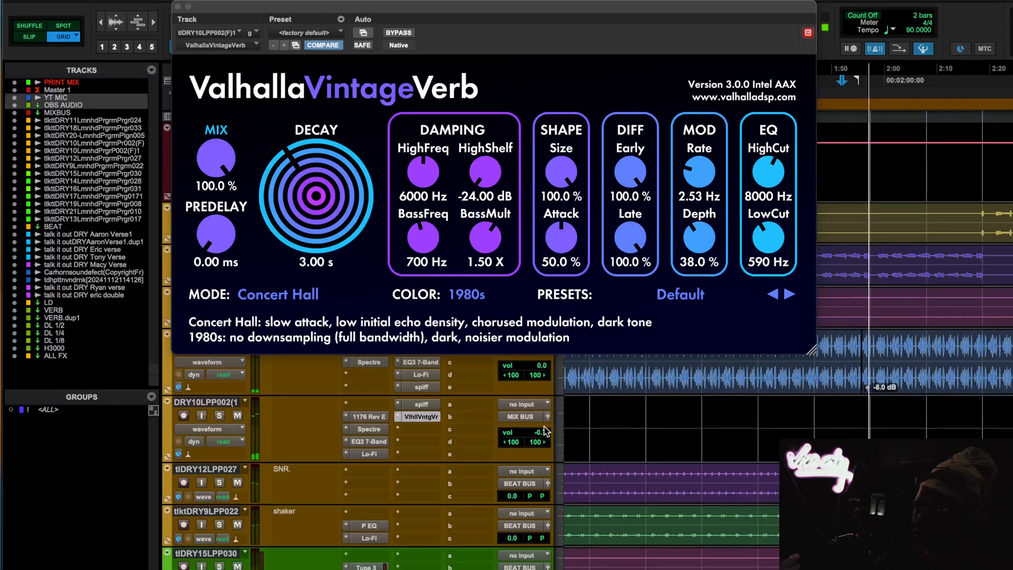
key(space)
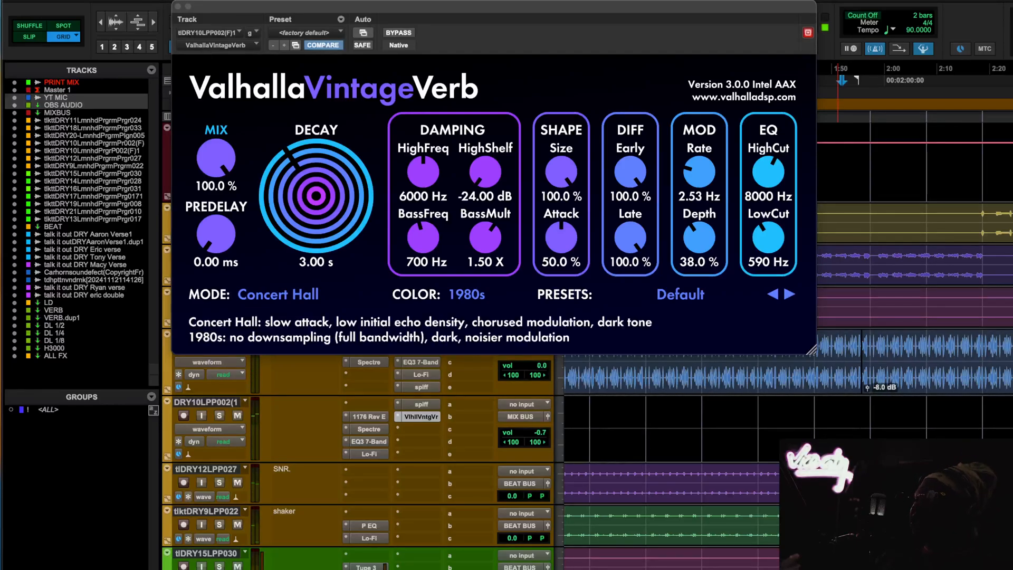
click(134, 0)
click(147, 0)
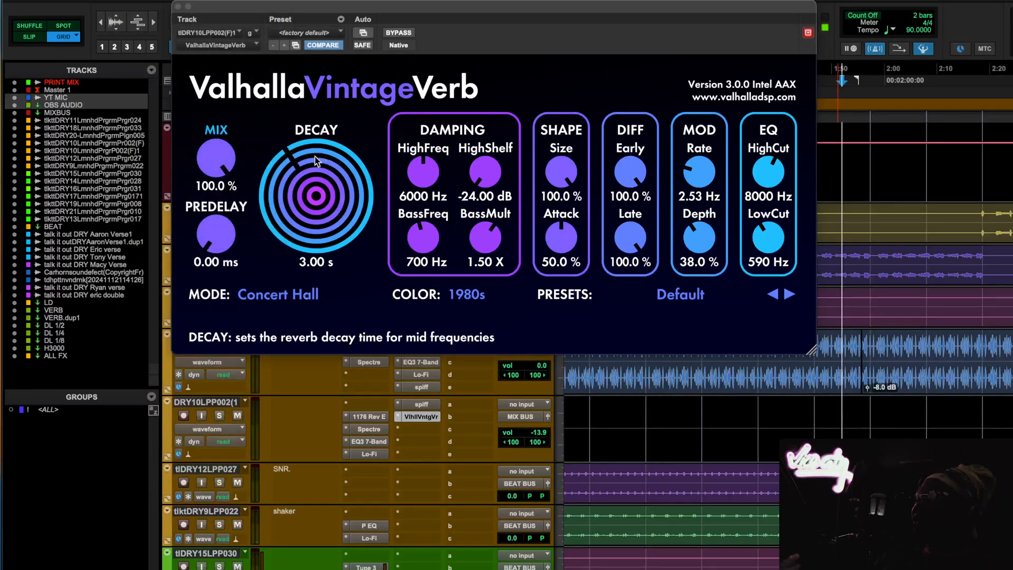
click(177, 7)
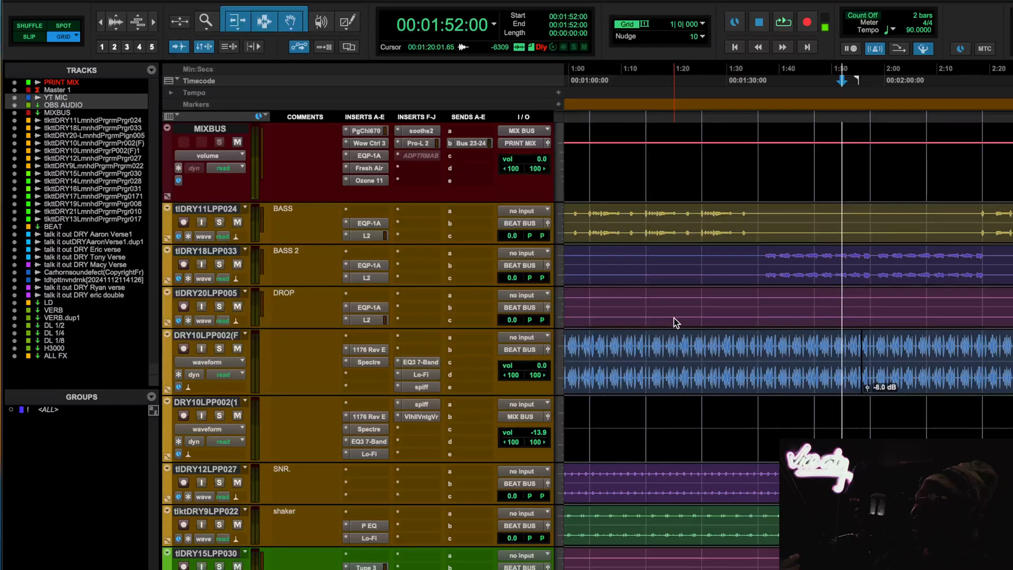
- Inspect the shaker track's UAD Precision Equalizer, trying a -0.5 dB L2 cut before restoring it to 0.0 dB and disabling that band
scroll(673, 317, down, 10)
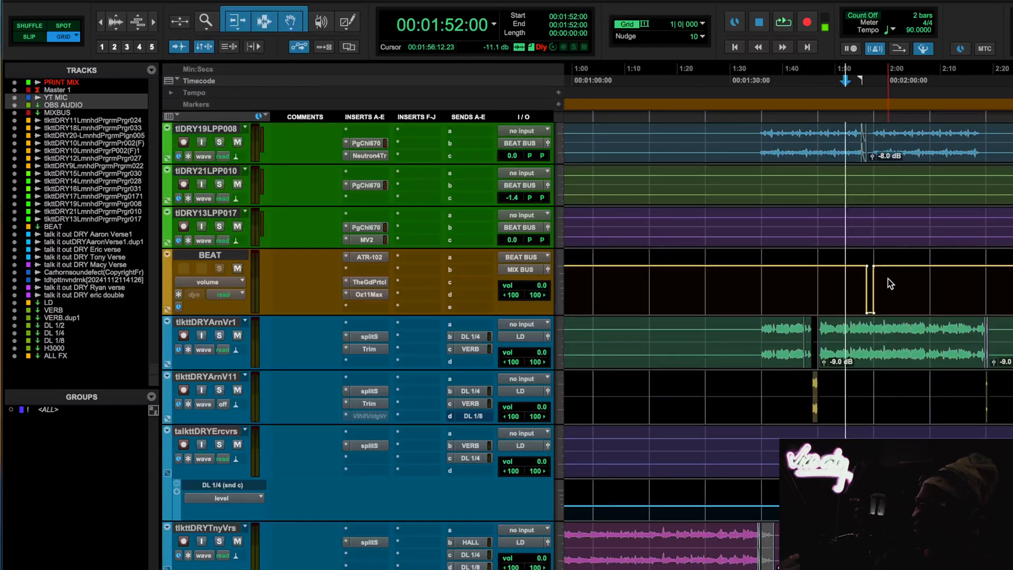
scroll(889, 284, down, 1)
scroll(888, 284, up, 10)
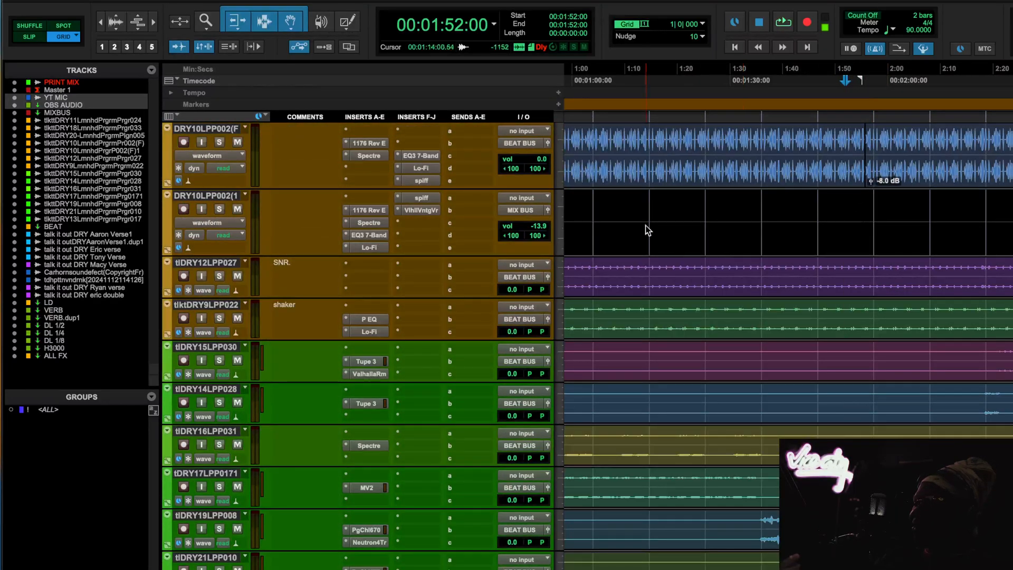
click(377, 320)
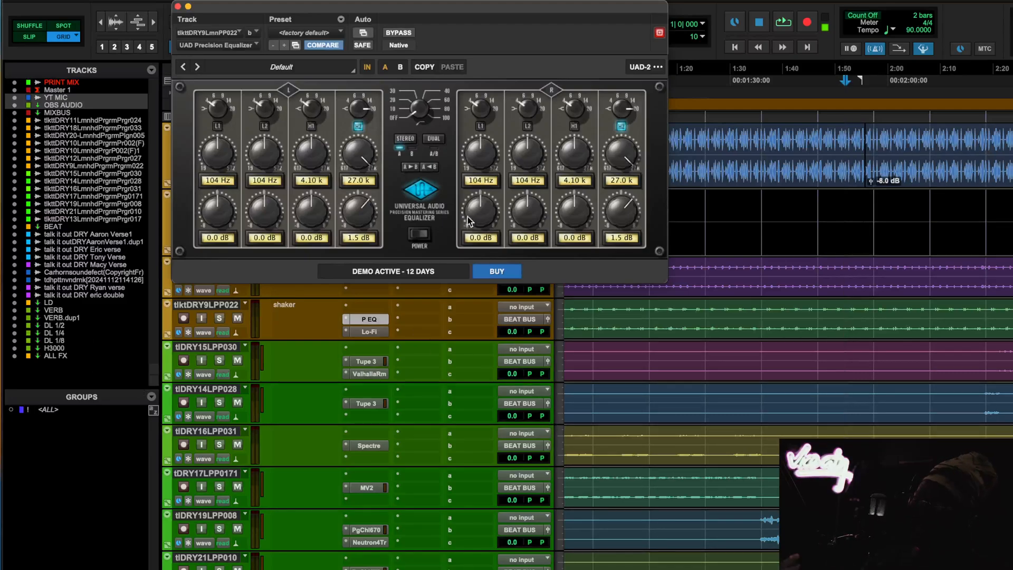
drag(520, 218, 519, 222)
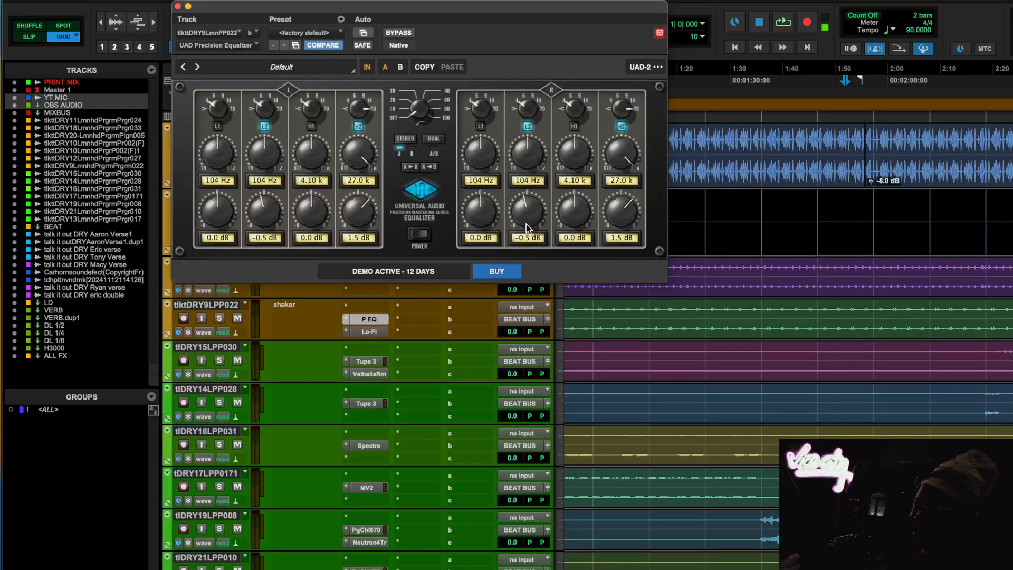
drag(527, 222, 527, 218)
click(527, 127)
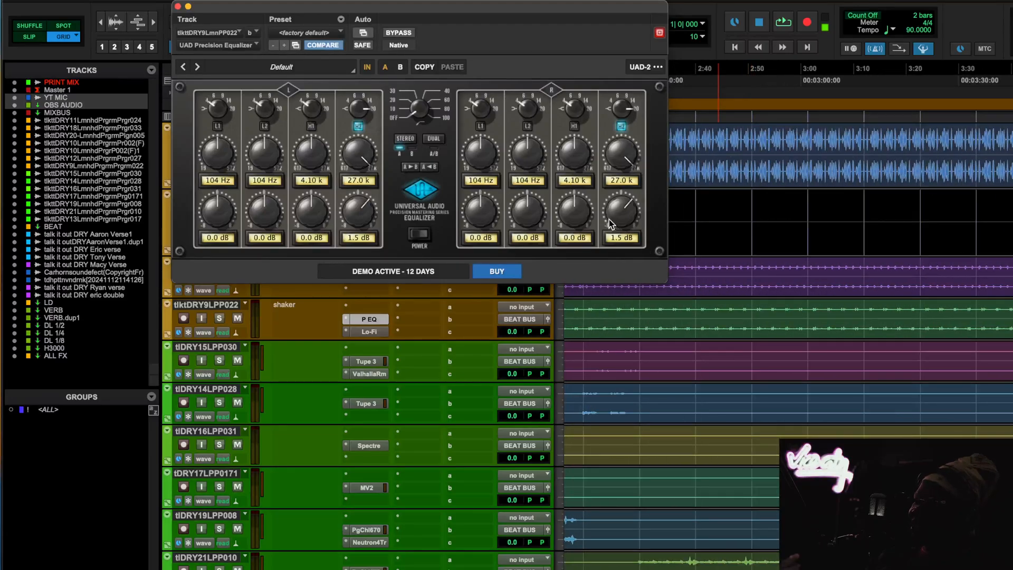
- Solo the shaker track from 1:52, compare its Precision Equalizer bypassed and active, and stop playback
scroll(753, 425, up, 2)
scroll(753, 425, down, 3)
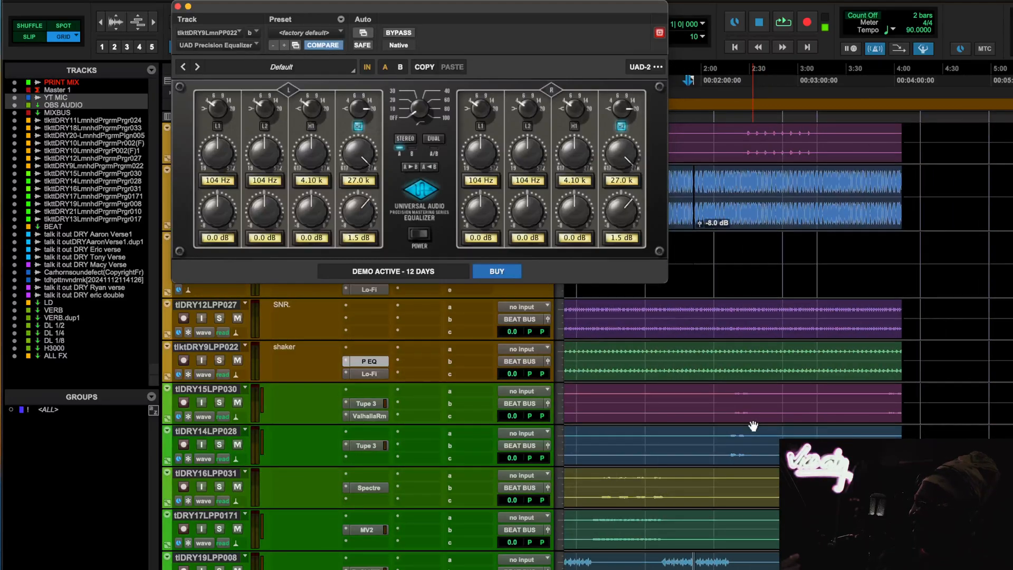
key(space)
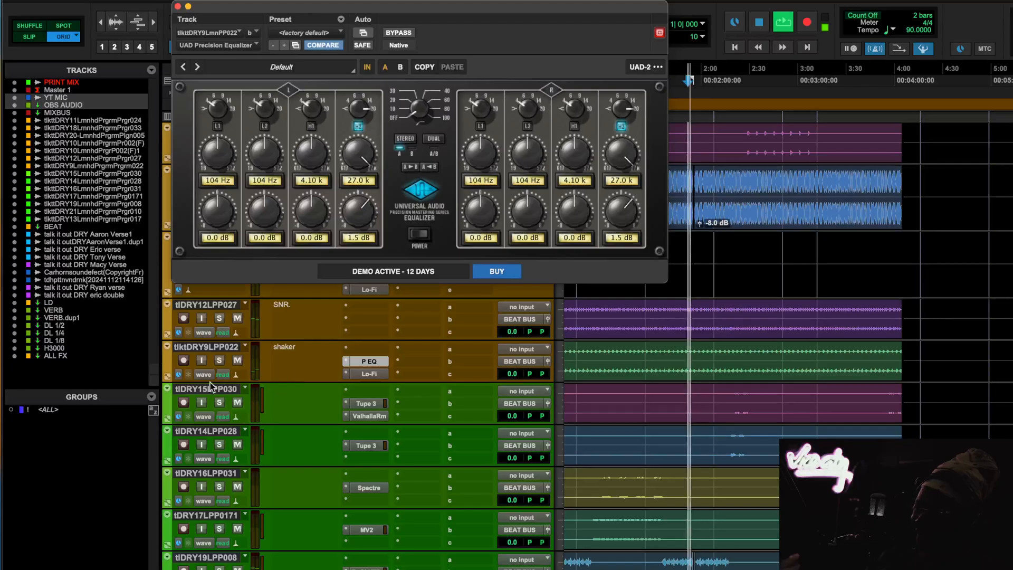
click(220, 360)
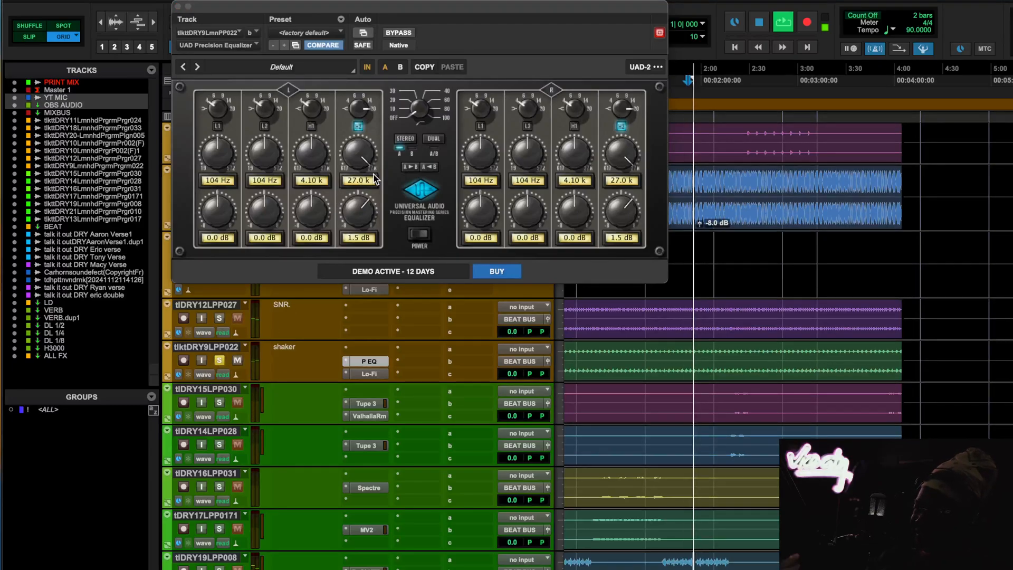
click(399, 33)
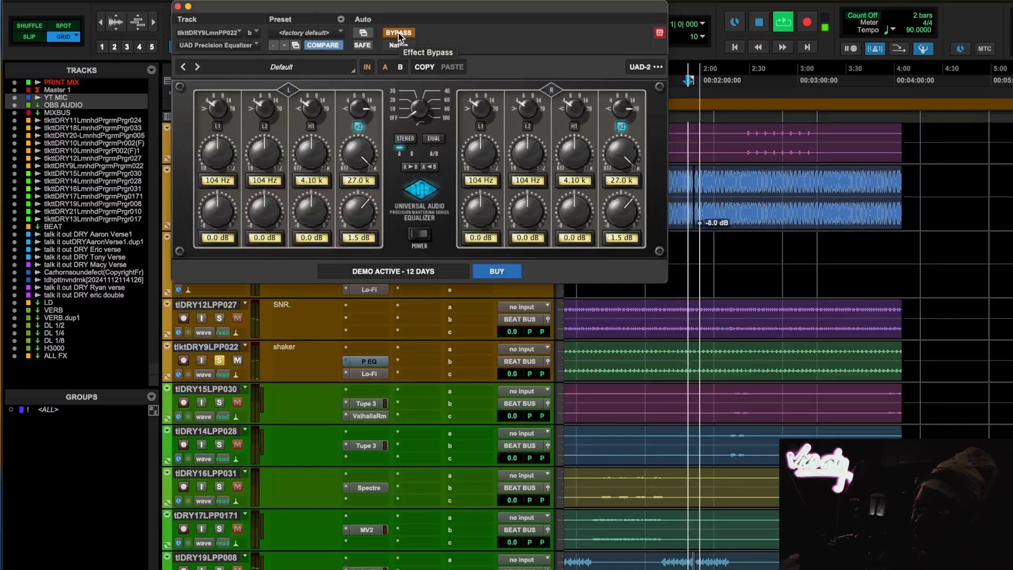
click(400, 33)
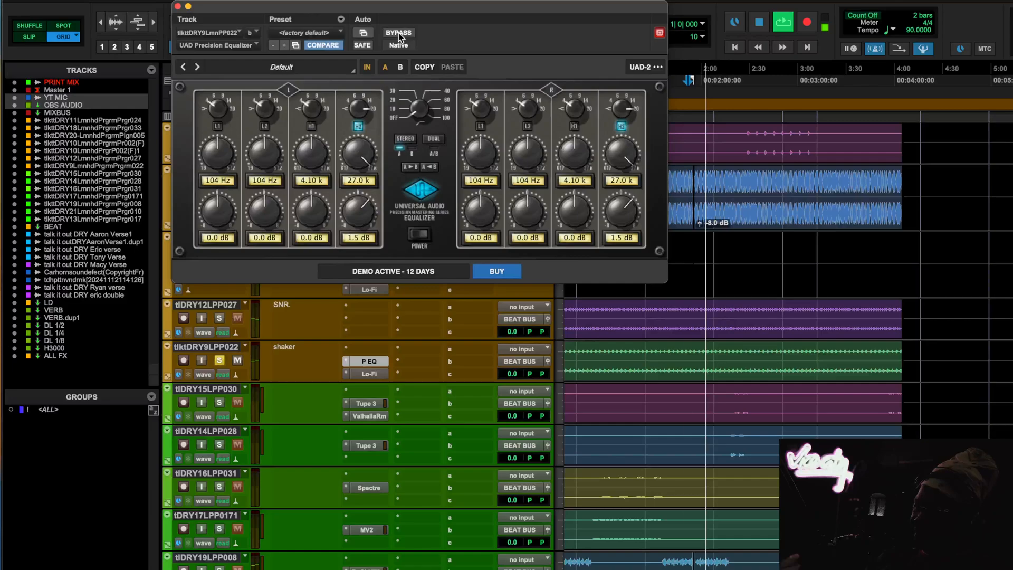
key(space)
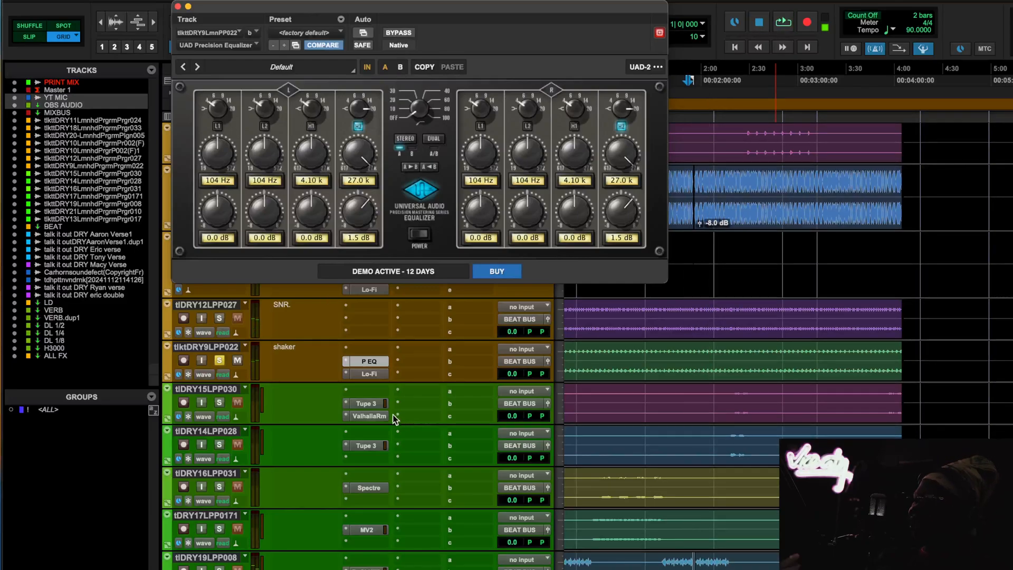
- Open the shaker track's Lo-Fi, compare it bypassed and active during soloed playback, then close it and stop
click(368, 374)
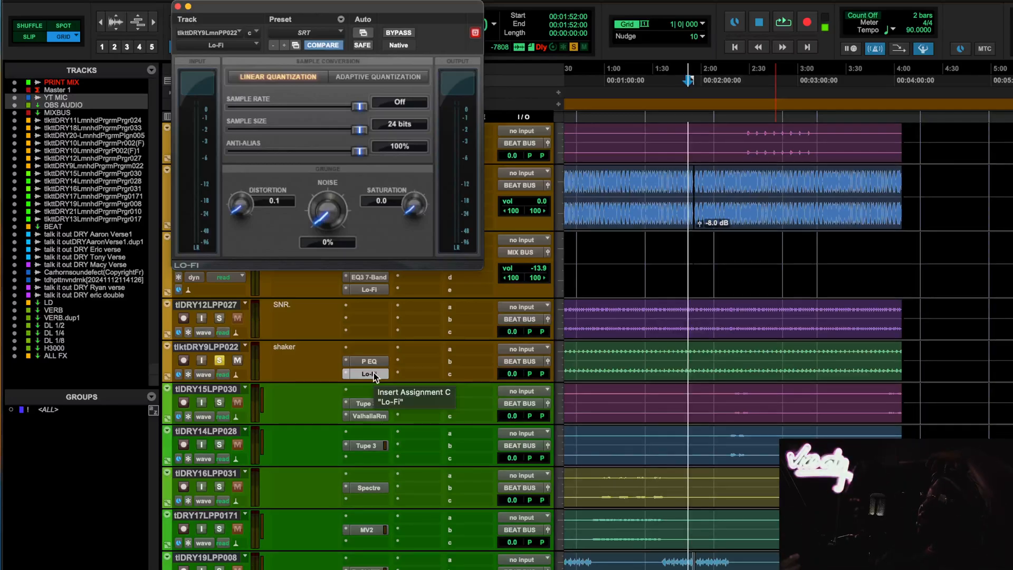
key(space)
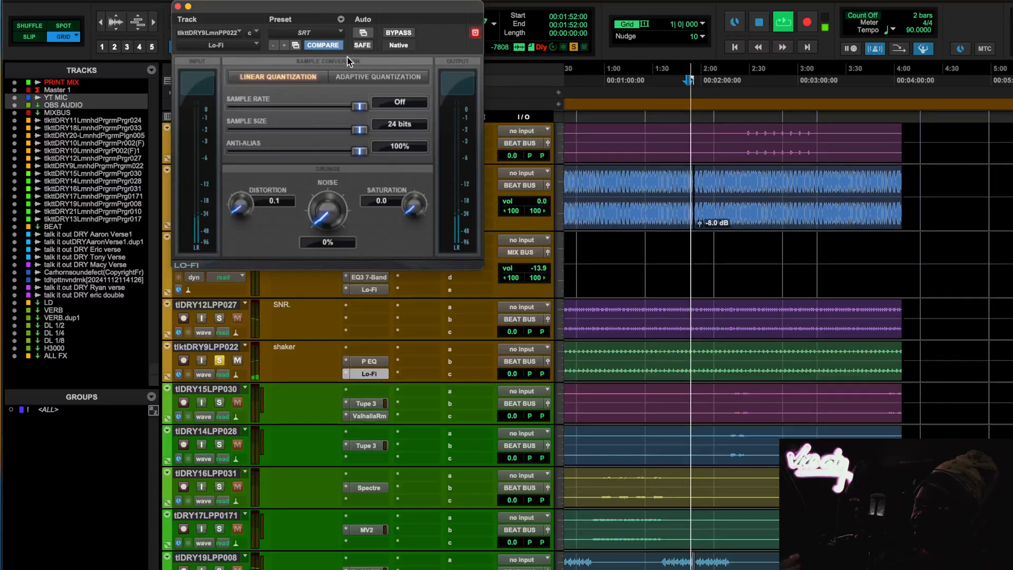
click(396, 33)
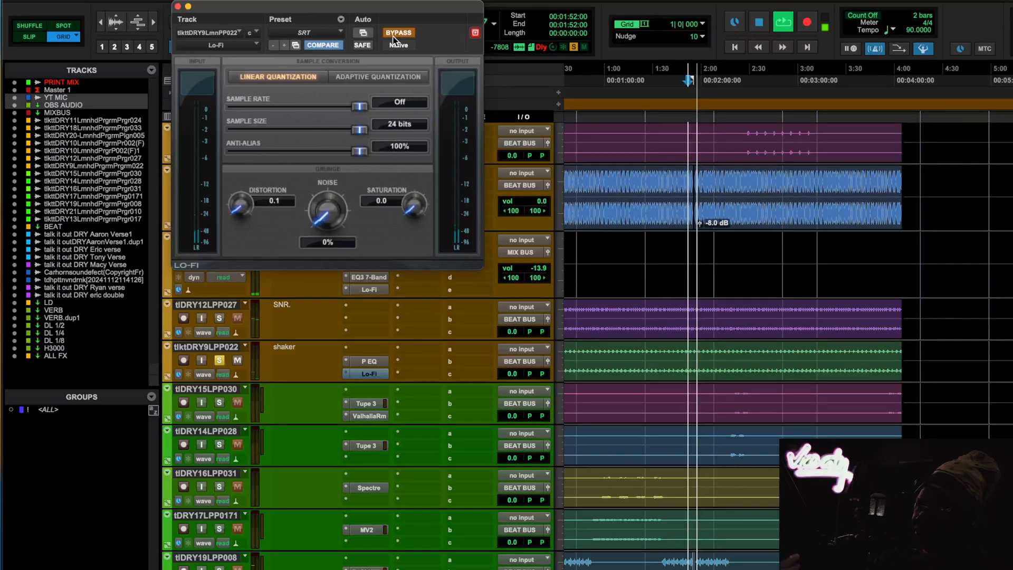
click(395, 35)
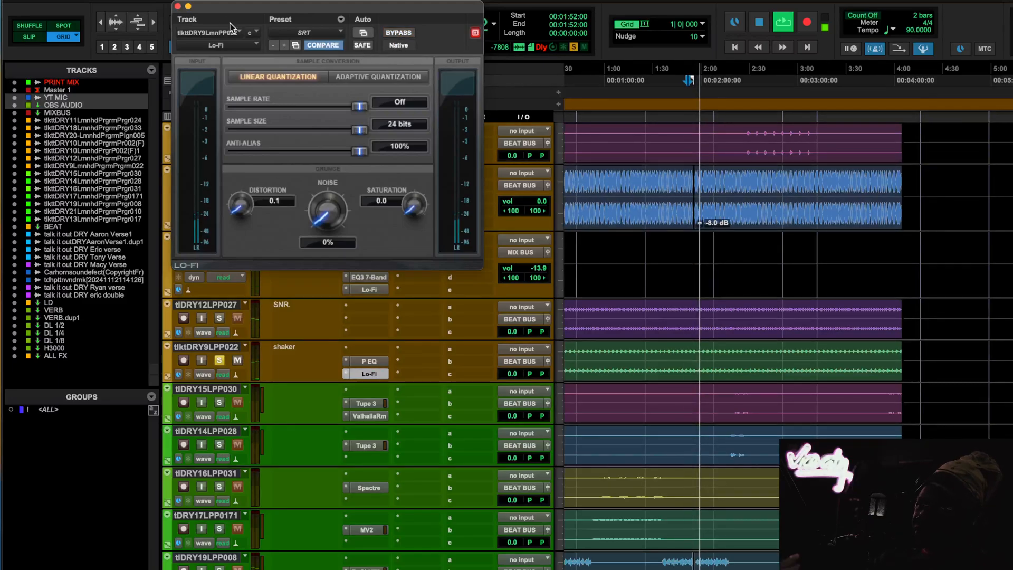
click(177, 7)
key(space)
scroll(430, 442, up, 5)
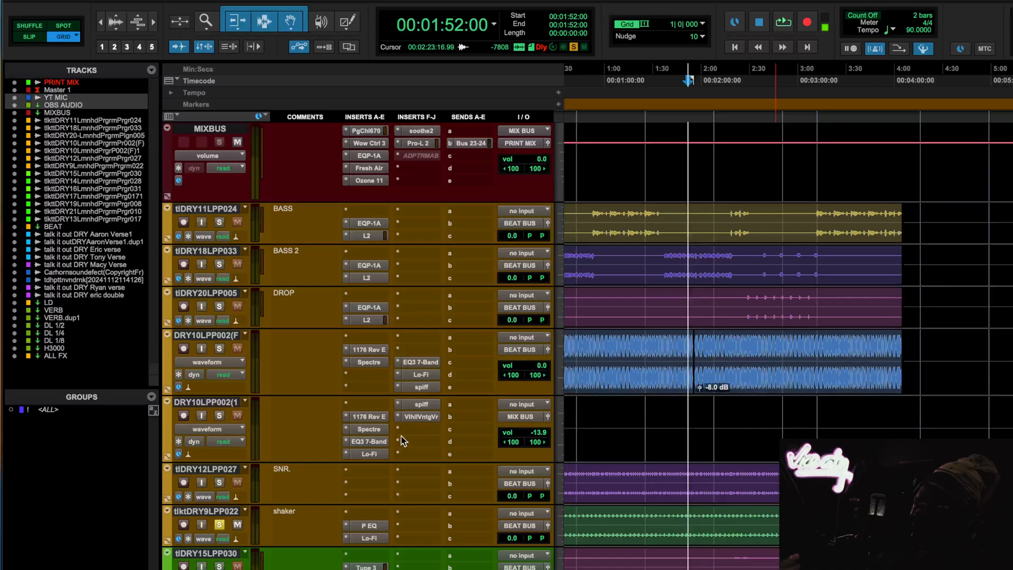
click(369, 538)
click(370, 538)
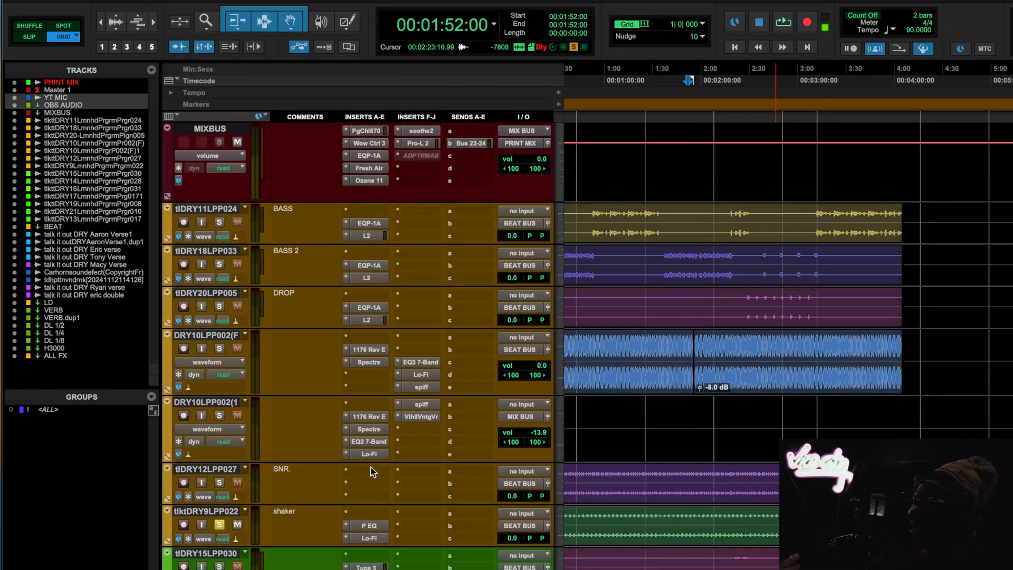
- Inspect the Spectre settings on the DRY10LPP002(1 track and close the plugin
click(370, 429)
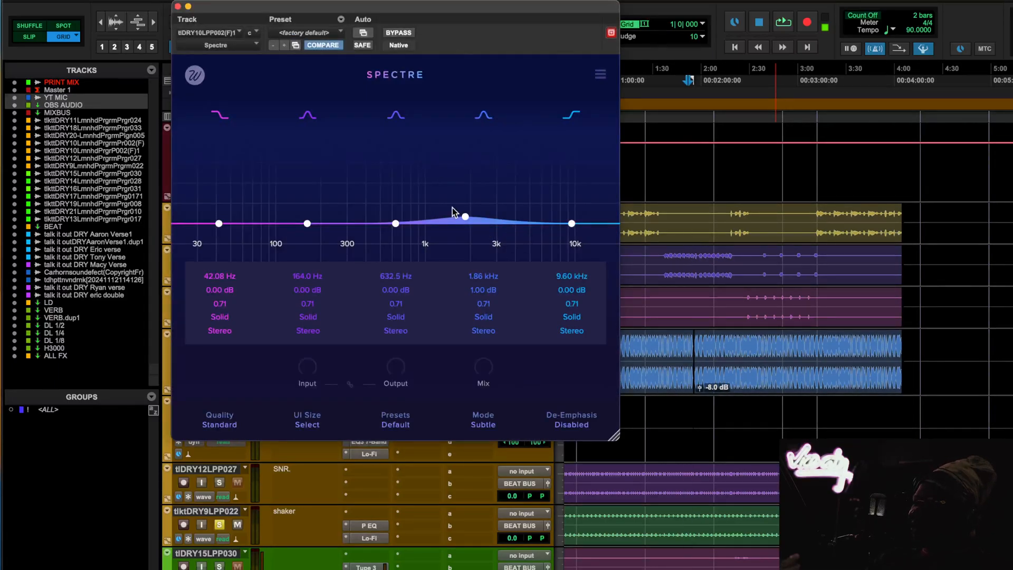
click(177, 7)
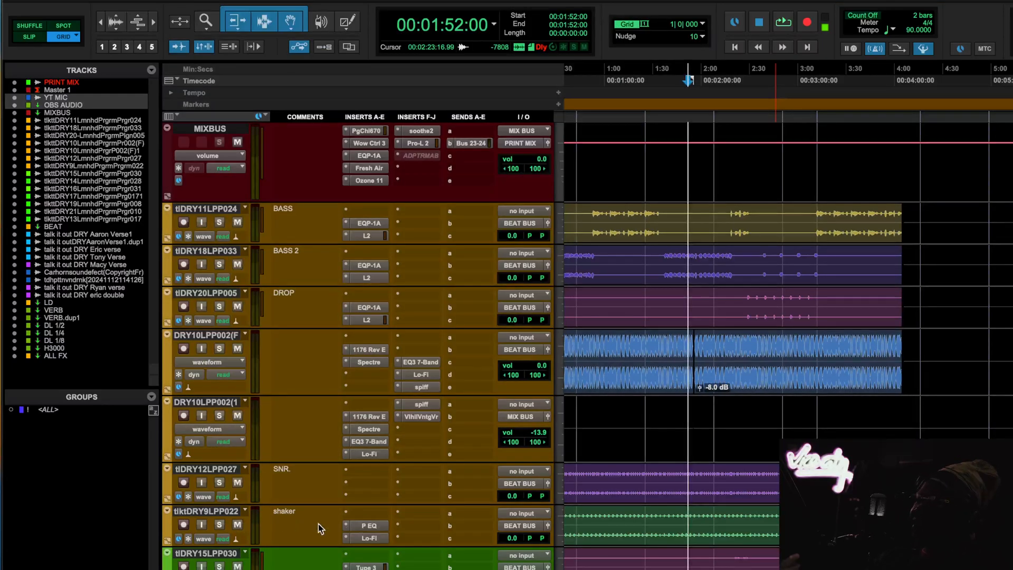
- Look through the green instrument tracks and the BEAT bus, placing the playback cursor at 03:12:00
scroll(369, 531, down, 3)
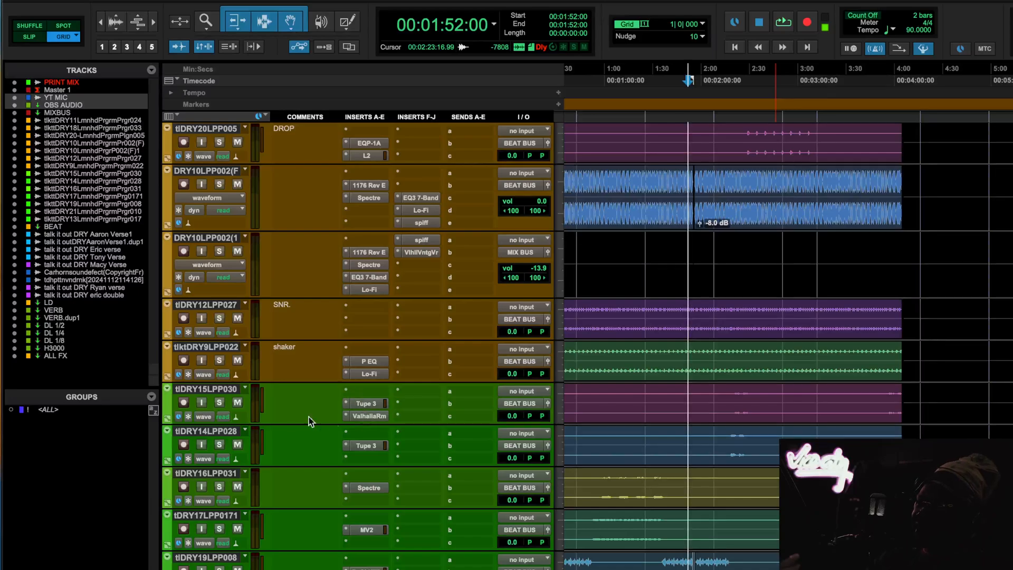
scroll(533, 407, down, 2)
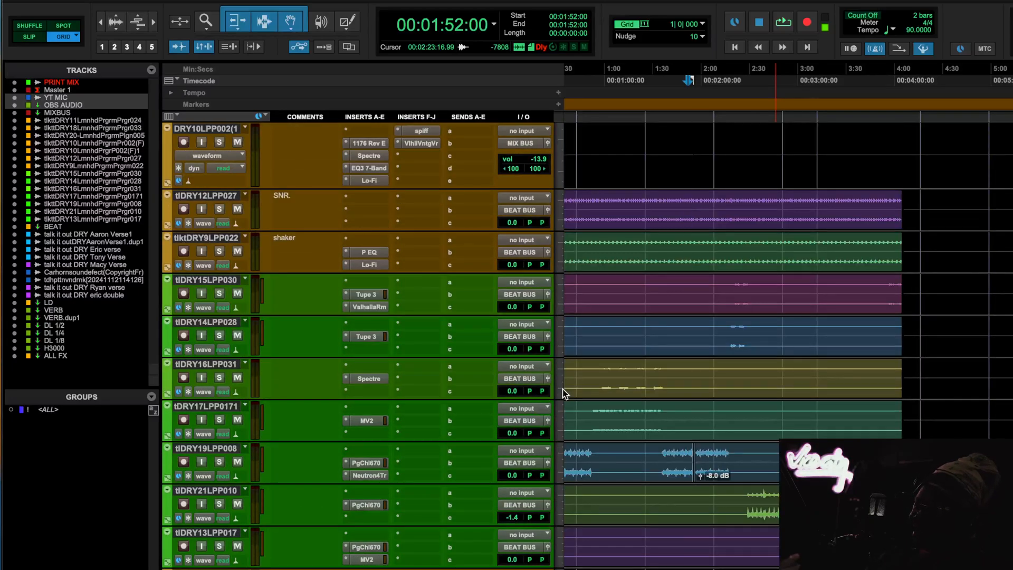
scroll(656, 373, left, 3)
scroll(656, 372, down, 5)
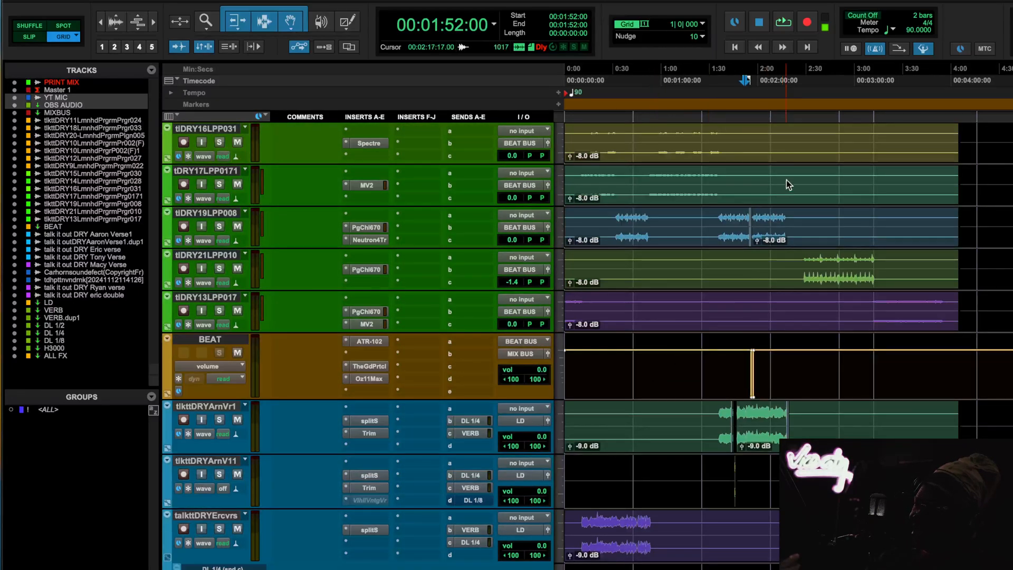
click(874, 82)
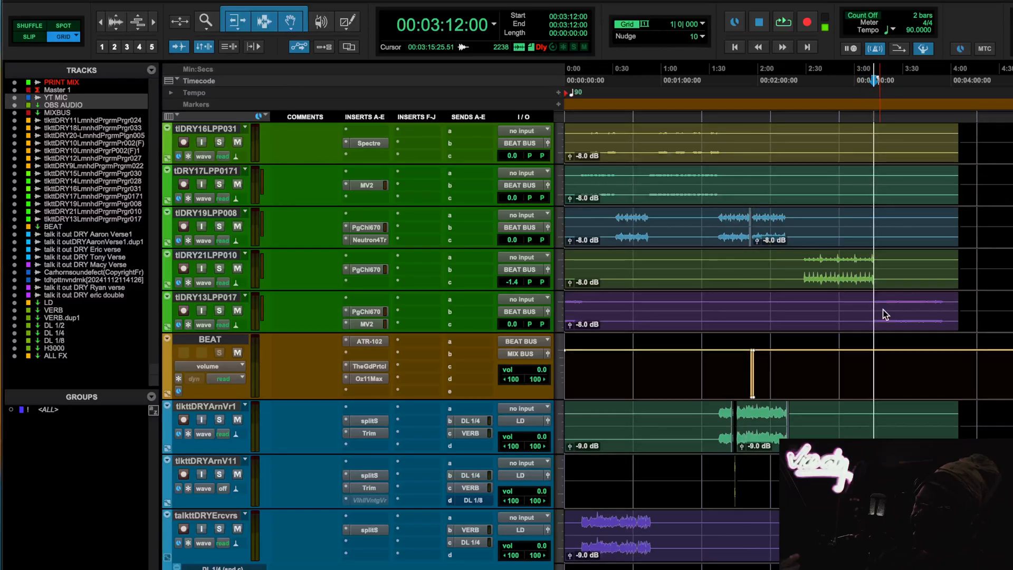
scroll(885, 315, down, 5)
scroll(885, 315, up, 10)
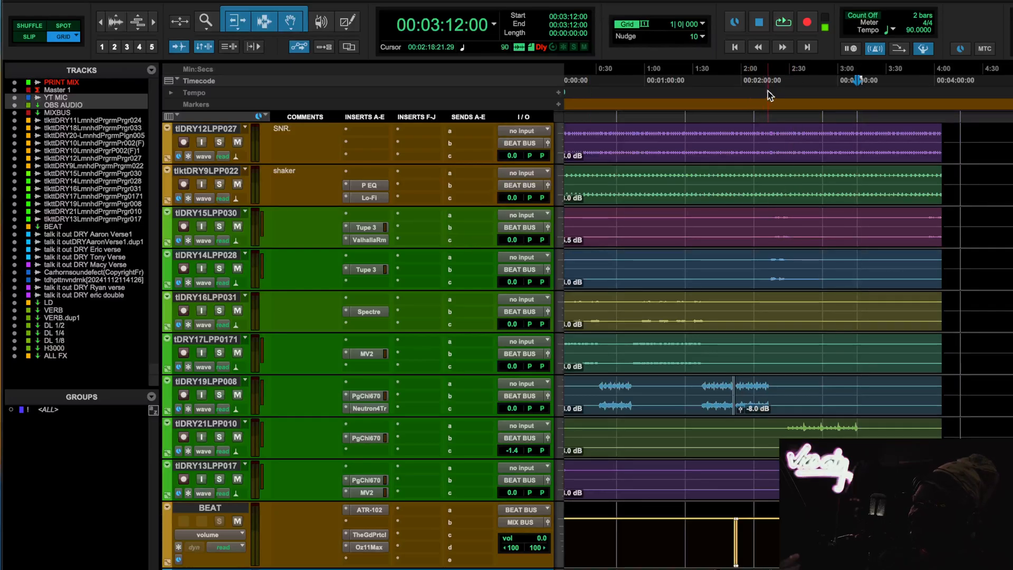
scroll(779, 210, down, 12)
scroll(779, 210, up, 11)
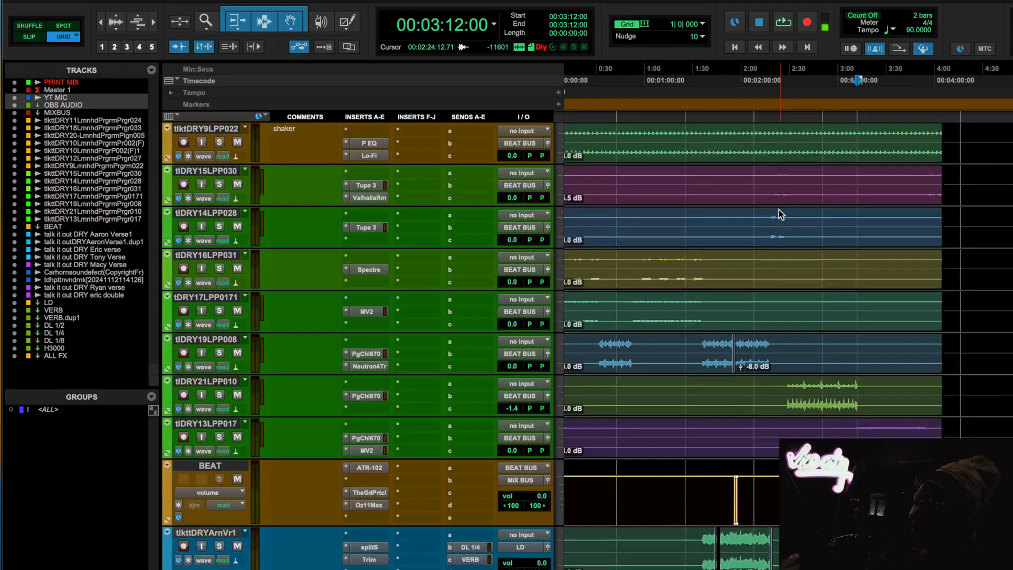
- Solo the tlDRY15LPP030 track, open its Ghz Tupe 3 and play the part from 02:21:10
scroll(779, 210, up, 1)
click(758, 129)
click(218, 227)
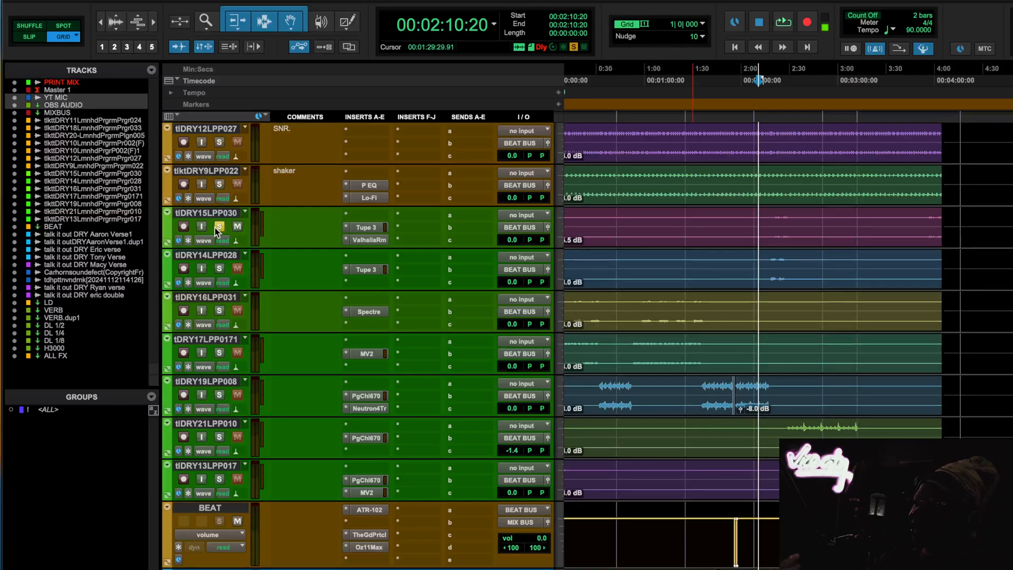
click(366, 228)
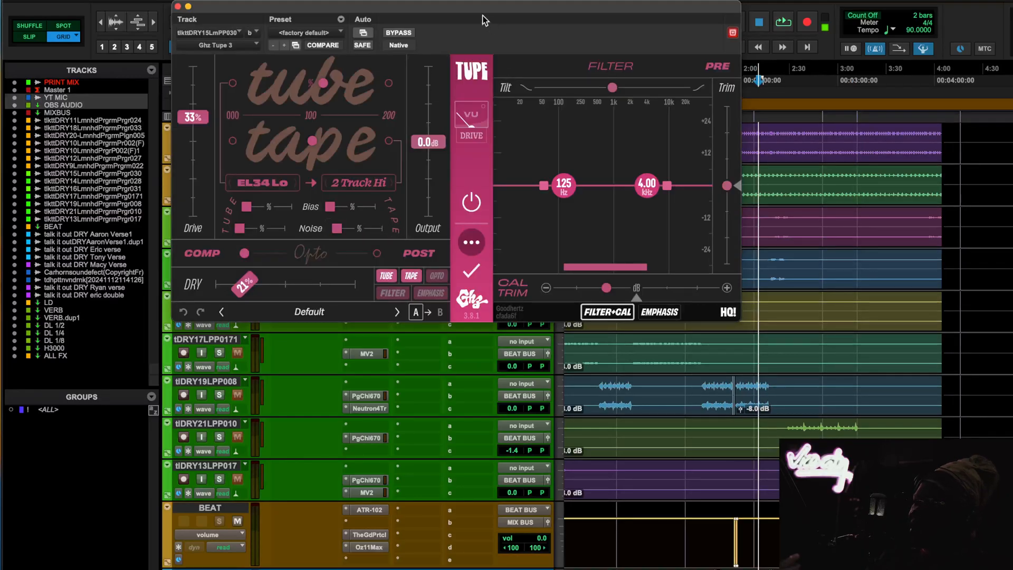
click(783, 21)
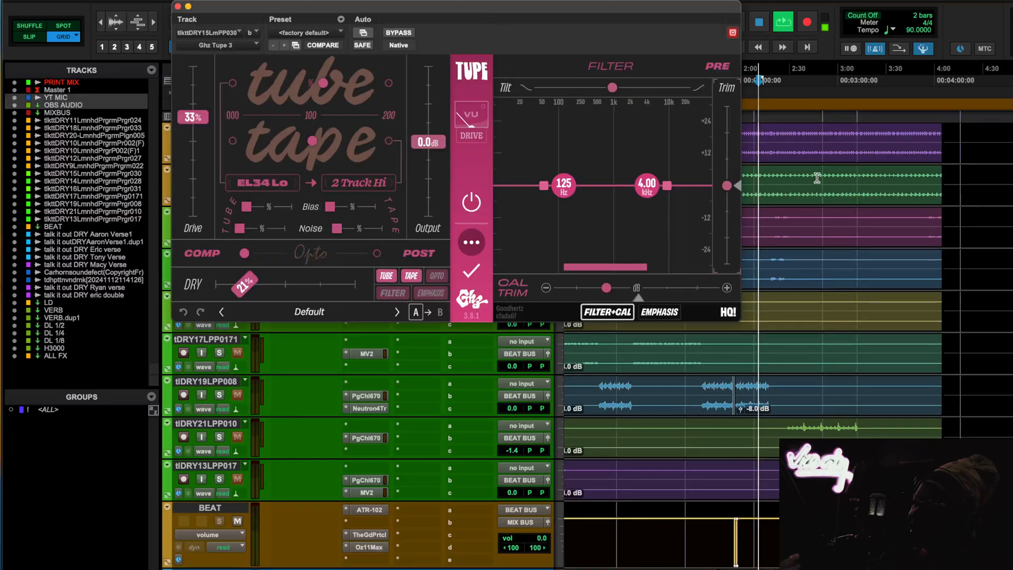
click(779, 76)
click(775, 72)
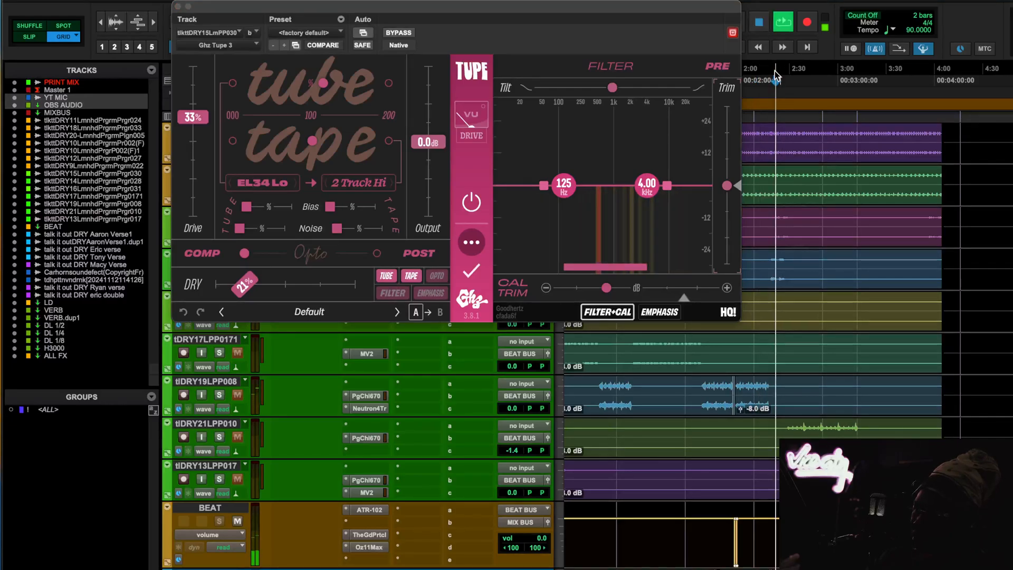
- Add the tlDRY14LPP028 track to the solo, close Tupe 3 and restart playback from 02:21:10
drag(362, 10, 536, 68)
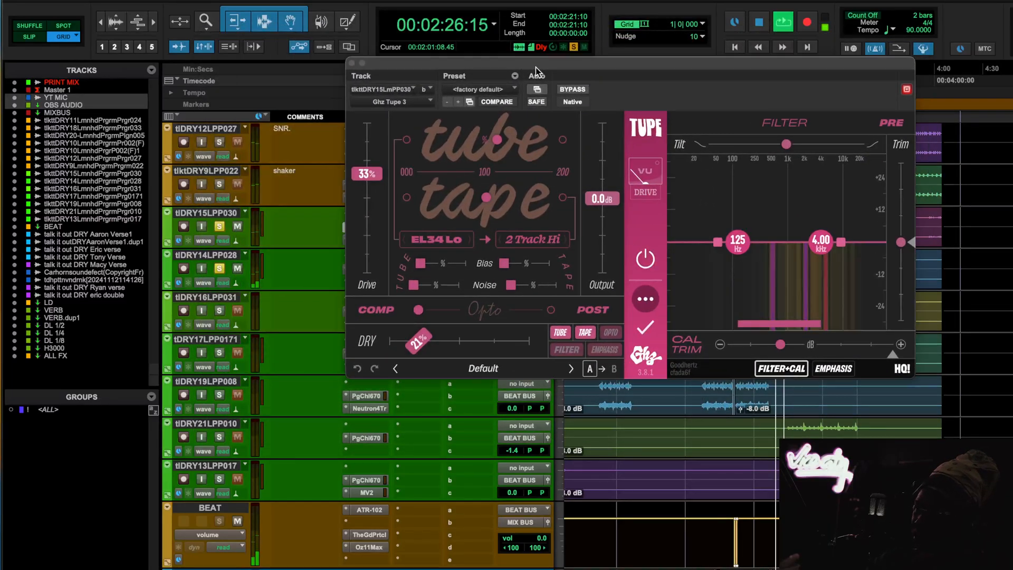
click(352, 63)
key(space)
key(space)
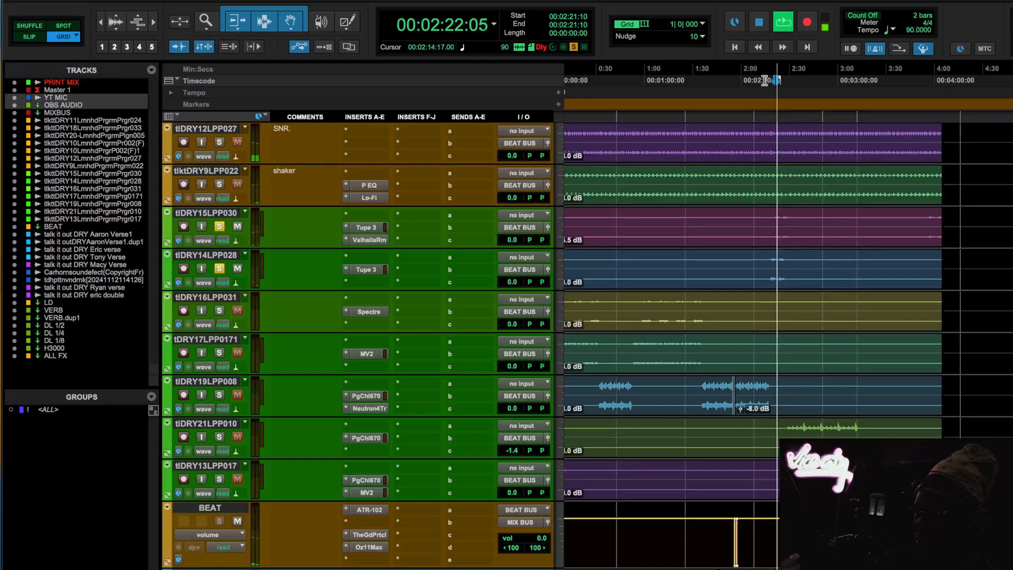
- Play from 02:13:10 with the shaker, SNR. and DRY10LPP002(F tracks added to the solo
click(765, 81)
click(219, 184)
click(219, 143)
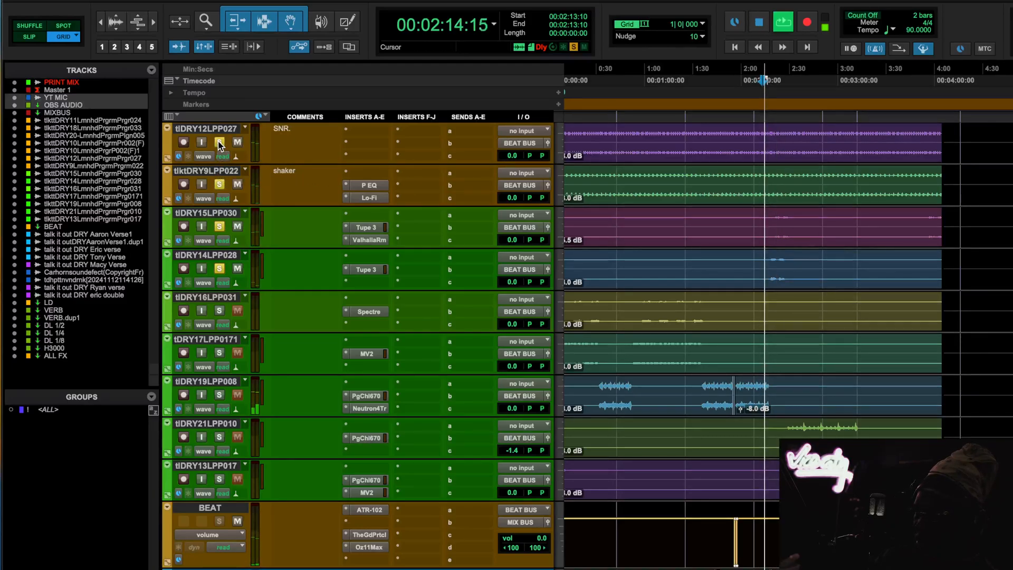
scroll(221, 146, up, 2)
scroll(221, 146, up, 3)
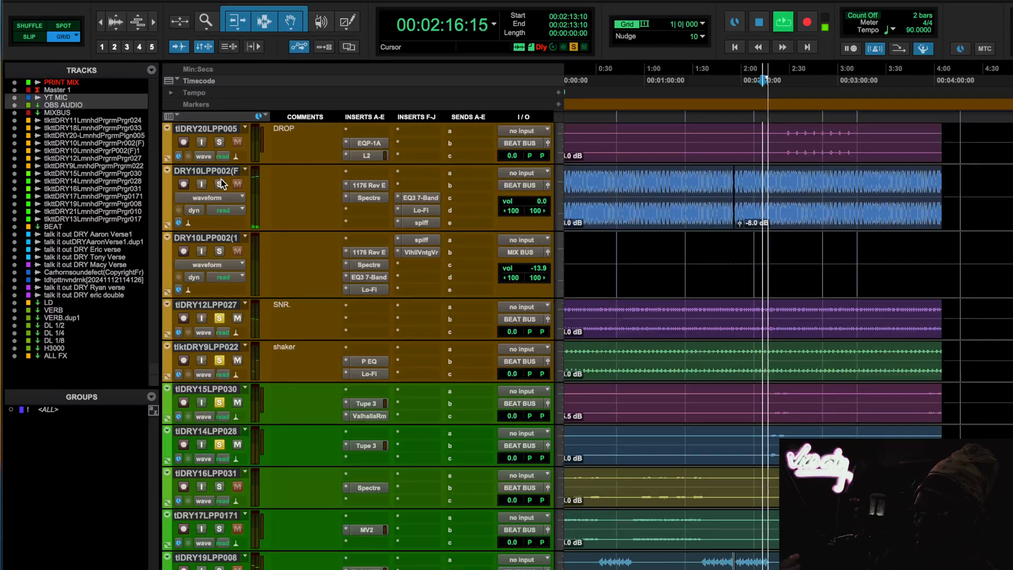
- Bypass Tupe 3 on tlDRY15LPP030 and tlDRY14LPP028 during playback, re-enable it on tlDRY14LPP028 and stop
super+click(376, 404)
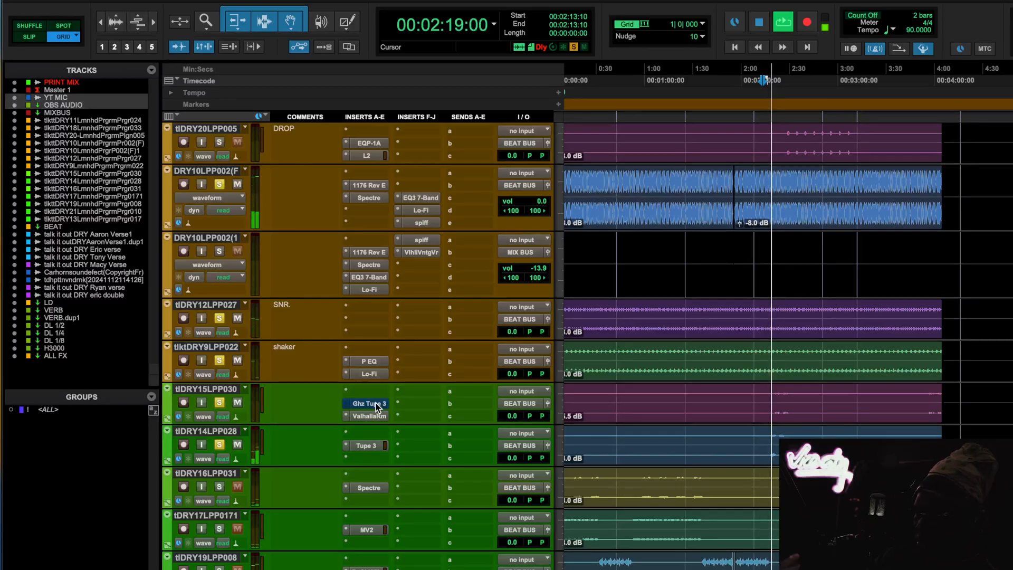
super+click(380, 447)
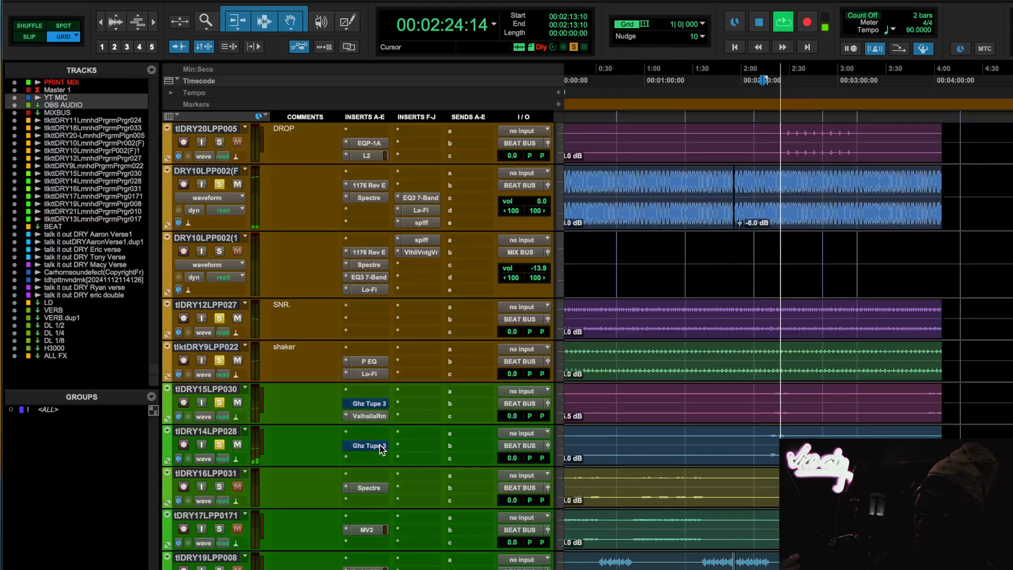
super+click(379, 446)
key(space)
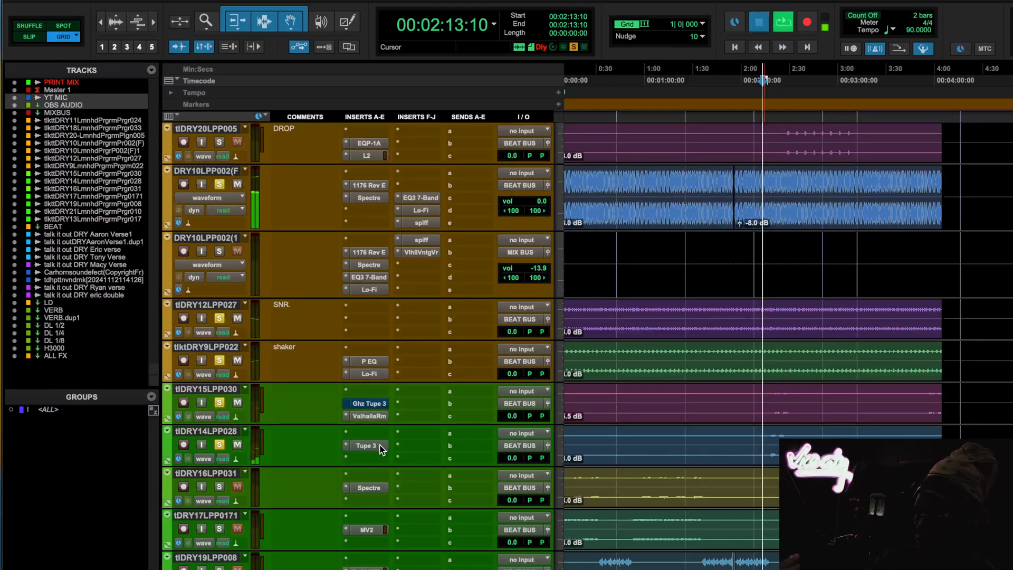
- Replay the soloed tracks from 02:21:10, reactivate Tupe 3 on tlDRY15LPP030, listen again from 02:18:20 and stop
key(space)
click(777, 81)
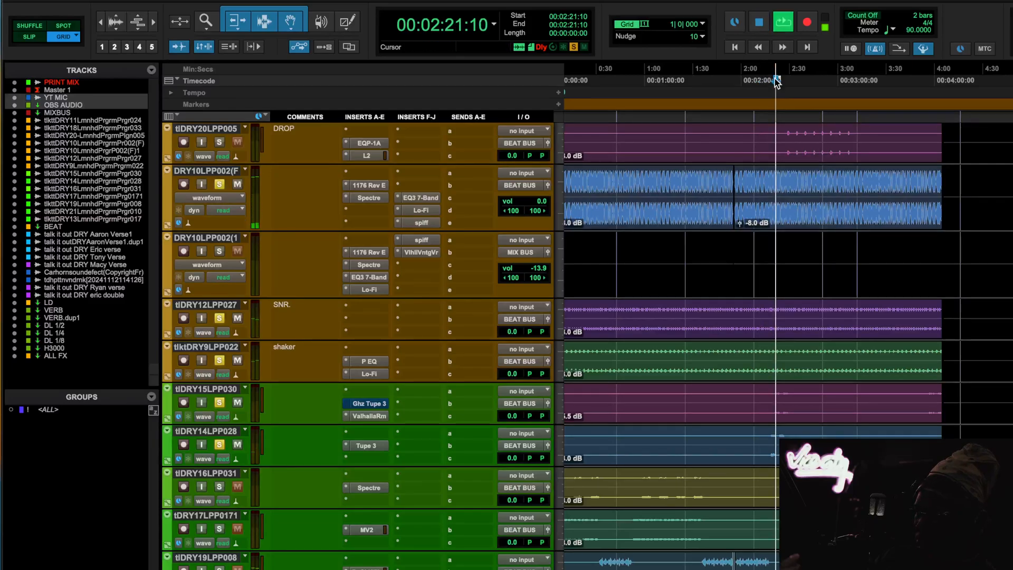
super+click(371, 404)
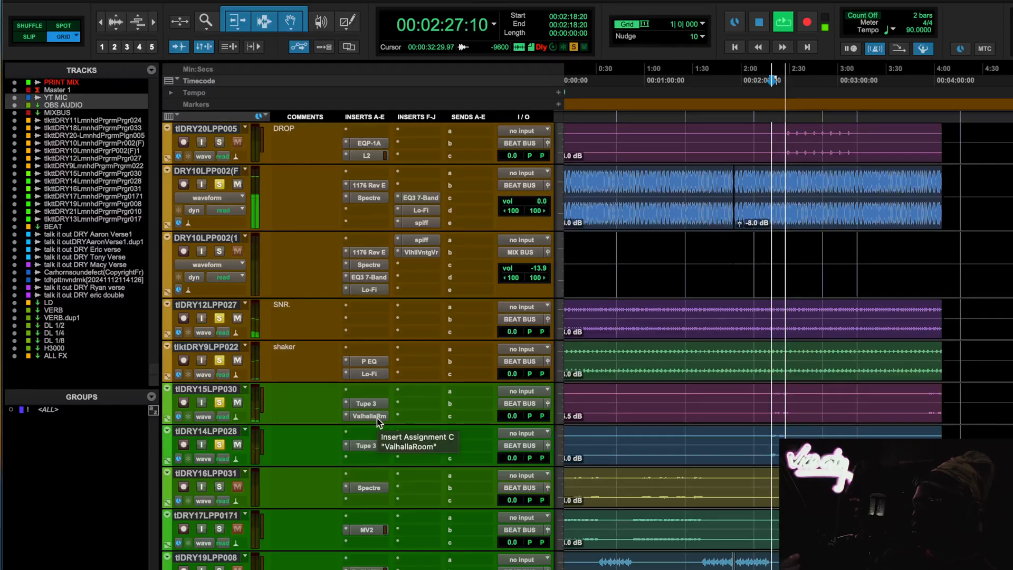
key(space)
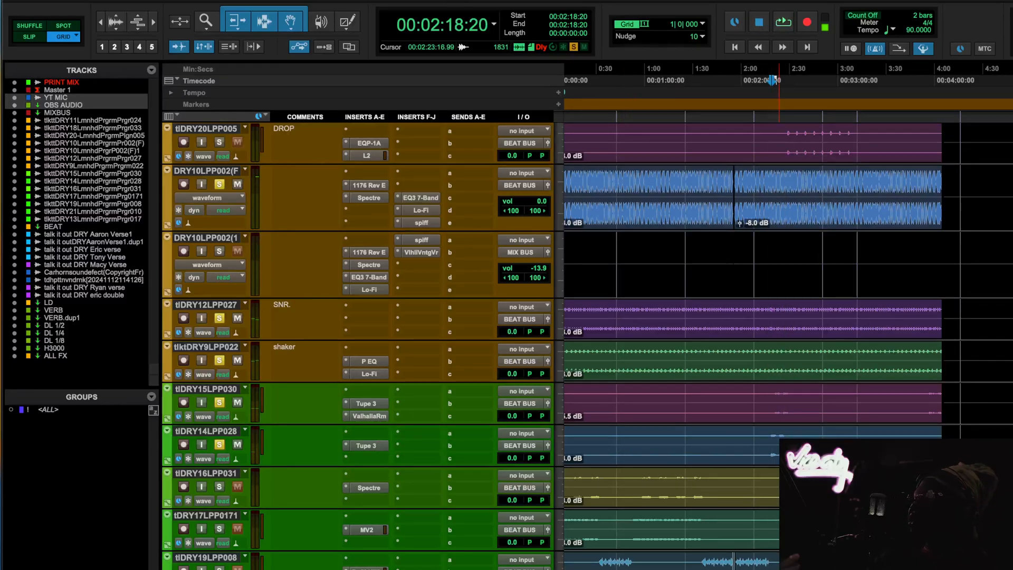
- Inspect the ValhallaRoom reverb on tlDRY15LPP030, clear all solos and close the plugin
click(376, 414)
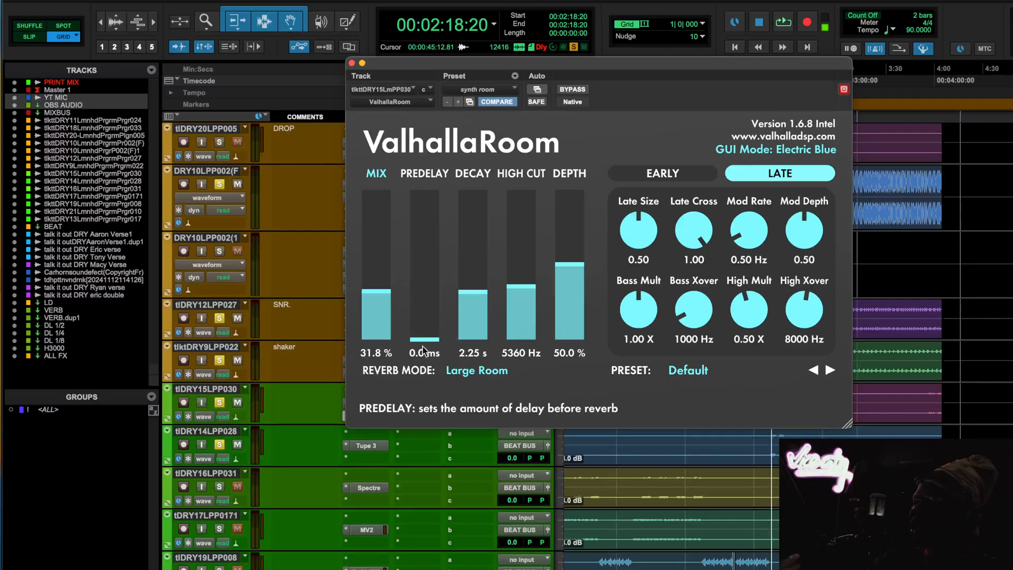
alt+click(219, 402)
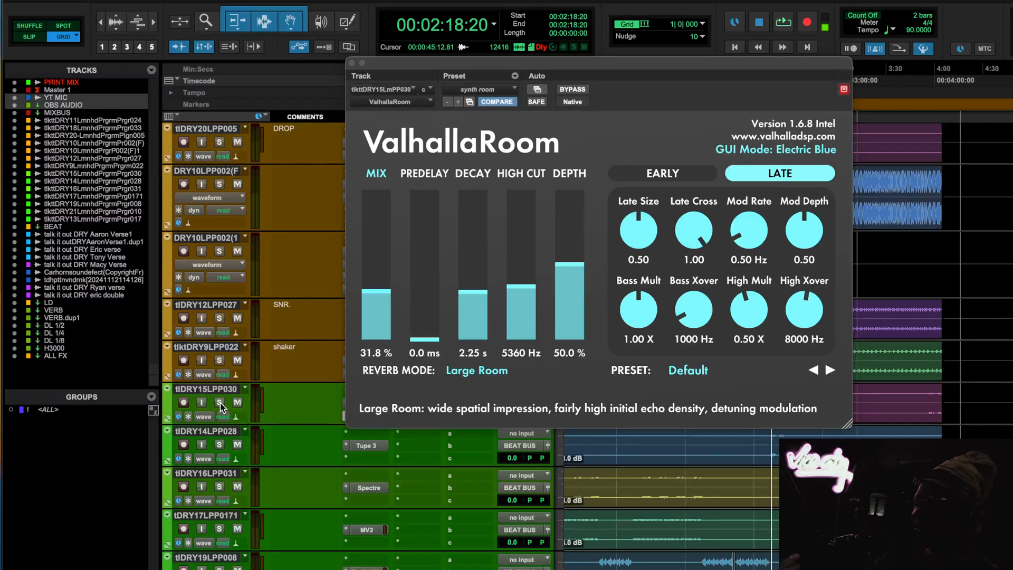
click(351, 63)
- Zoom in on the timeline around 00:02:20, inspect the Spectre settings on tlDRY16LPP031 and close the plugin
scroll(611, 387, down, 3)
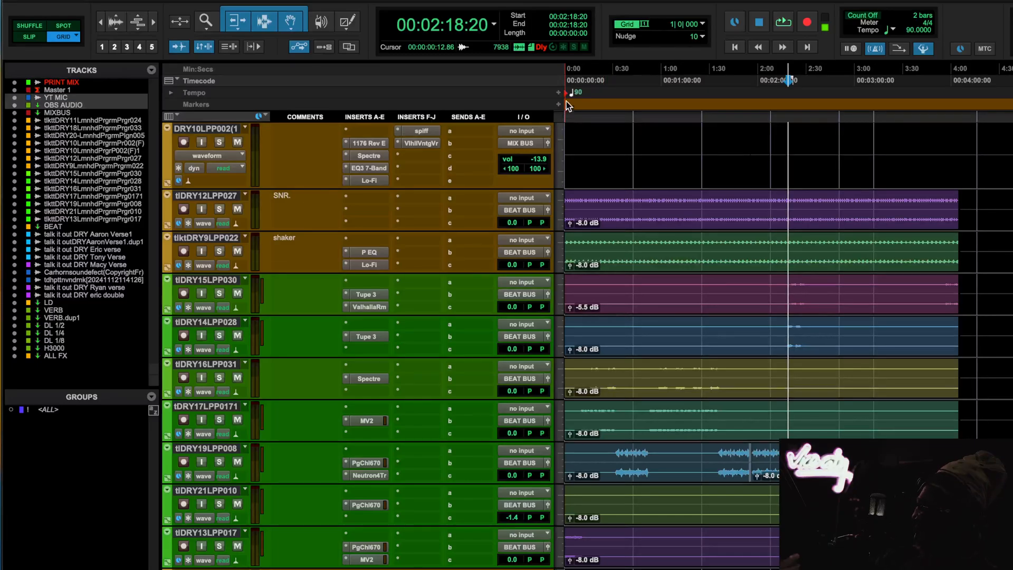
click(569, 80)
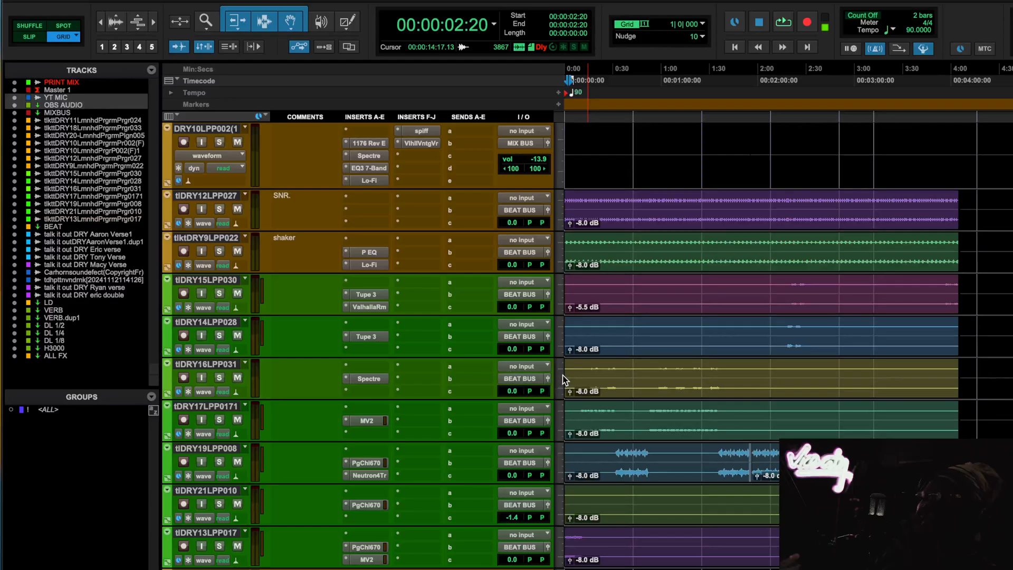
key(t)
key(t)
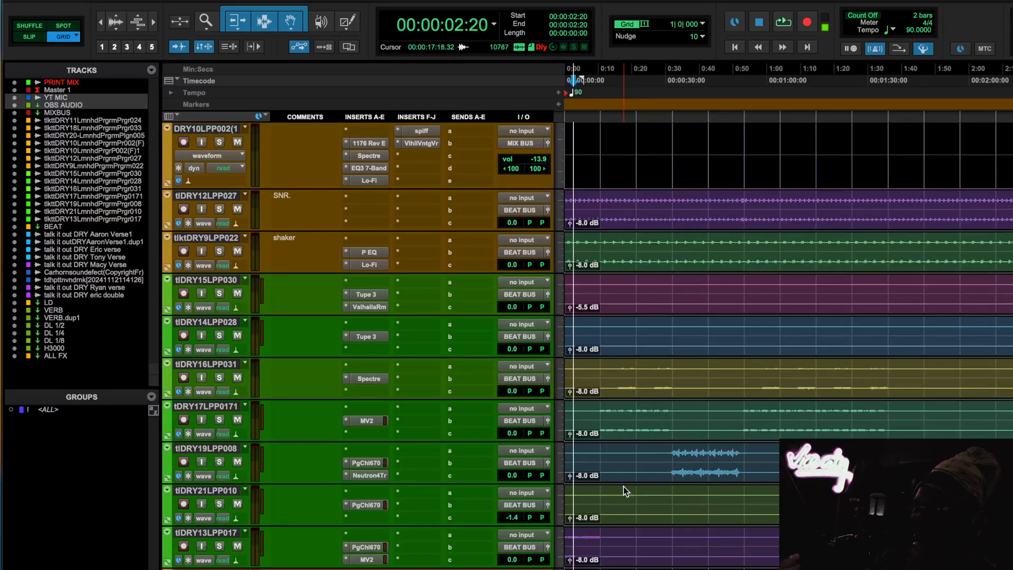
click(376, 379)
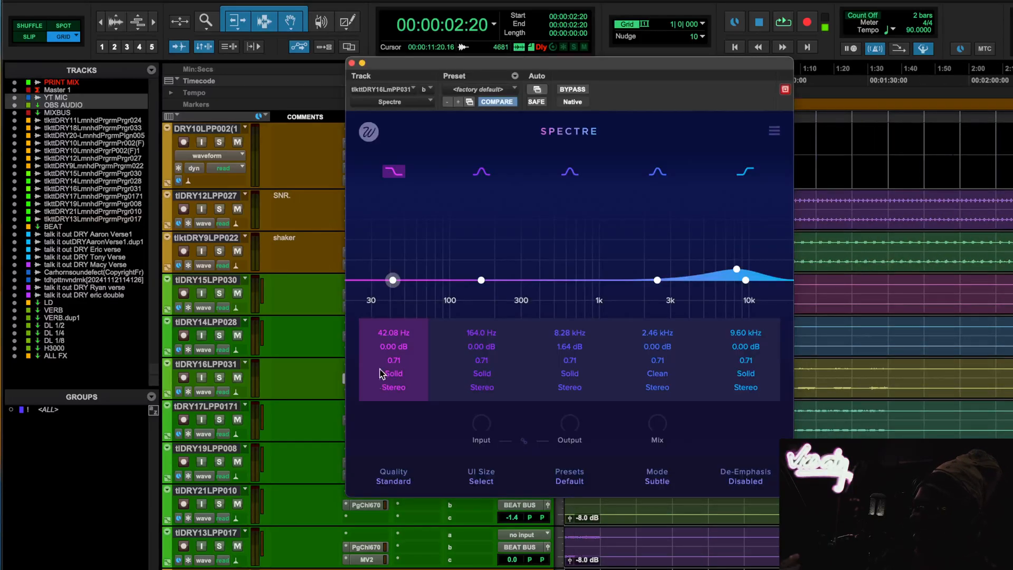
click(352, 63)
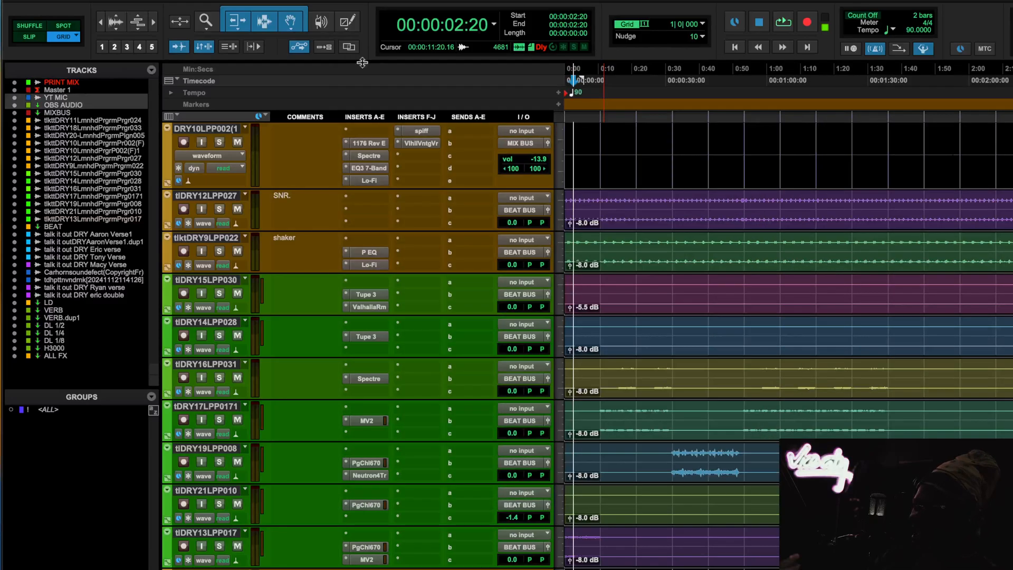
- Play the mix from 00:10:20 and compare the tDRY17LPP0171 track's MV2 bypassed and active
click(600, 80)
key(space)
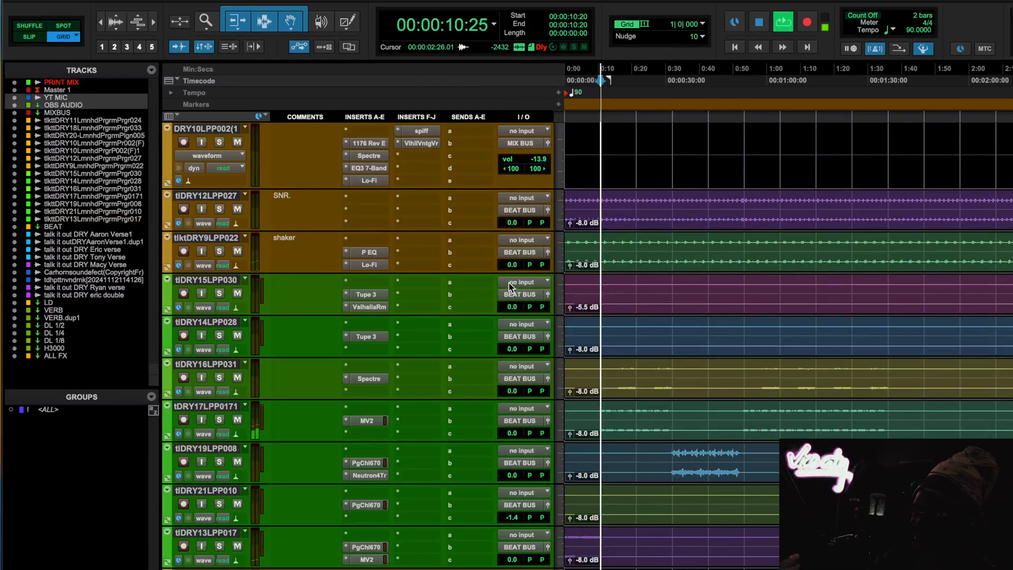
click(368, 420)
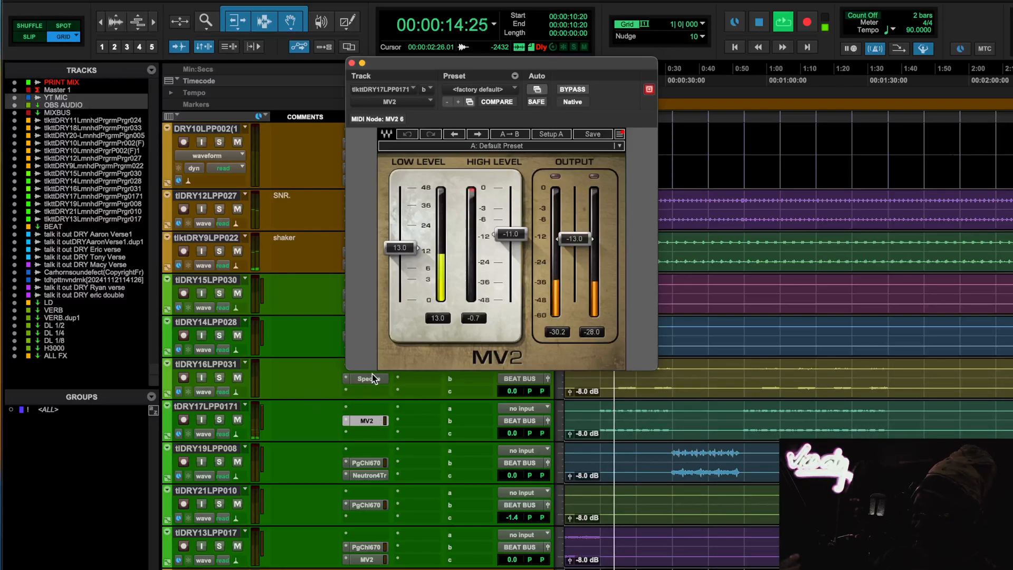
click(579, 91)
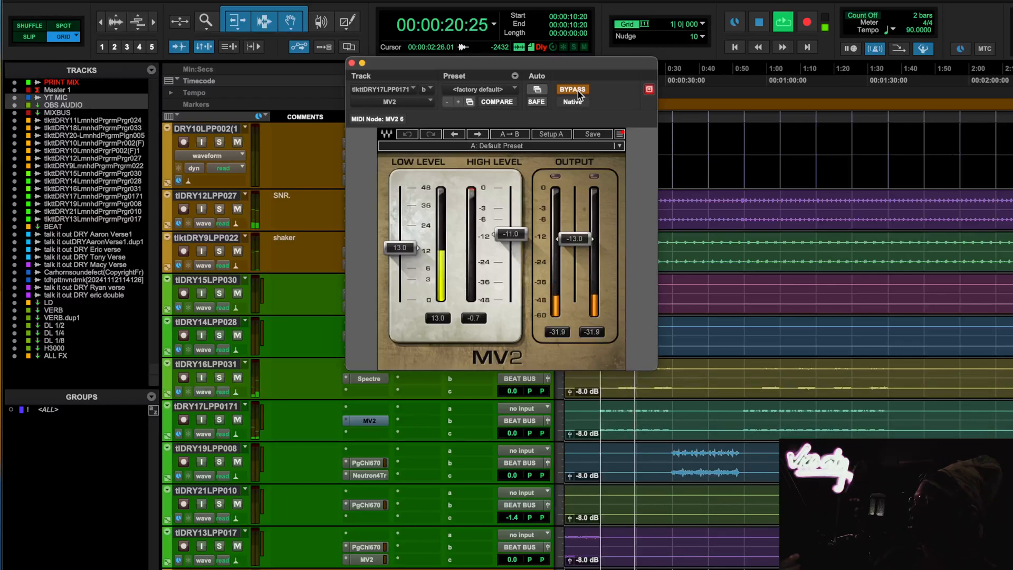
click(578, 90)
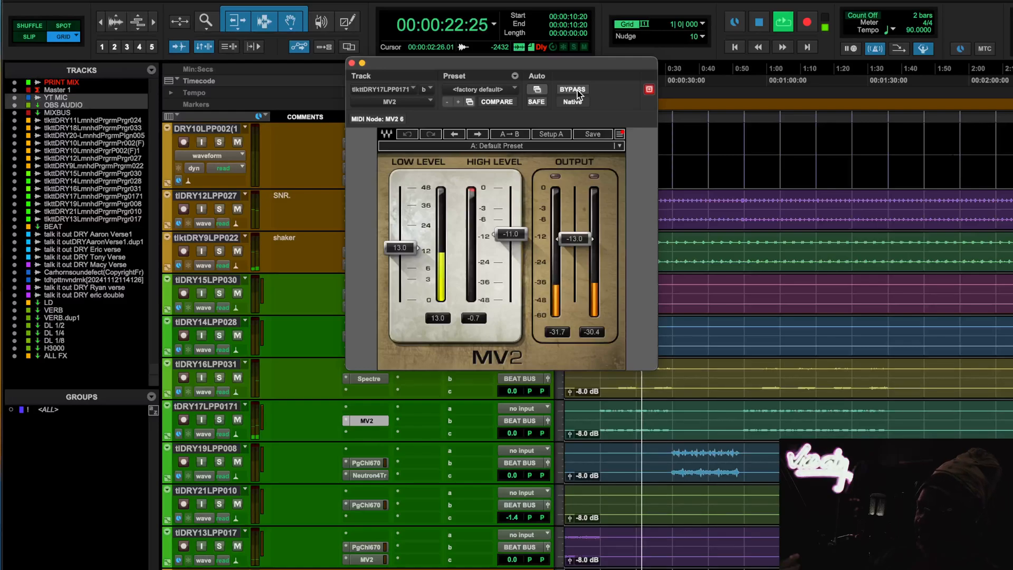
- Solo tlDRY16LPP031, listen with its Spectre open, and close the plugin with the playback start at 00:00:13:10
click(359, 379)
click(220, 377)
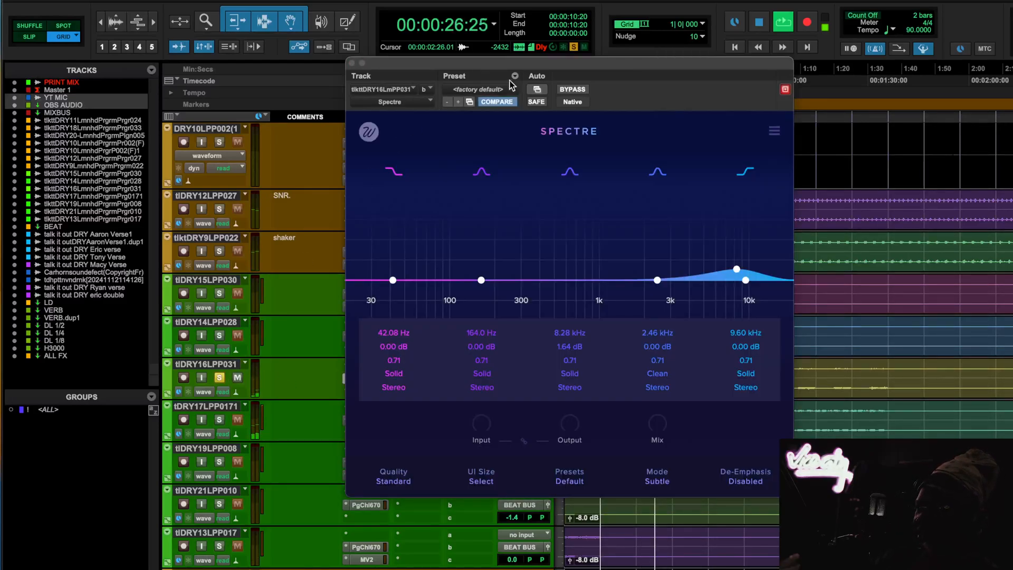
drag(565, 60, 427, 37)
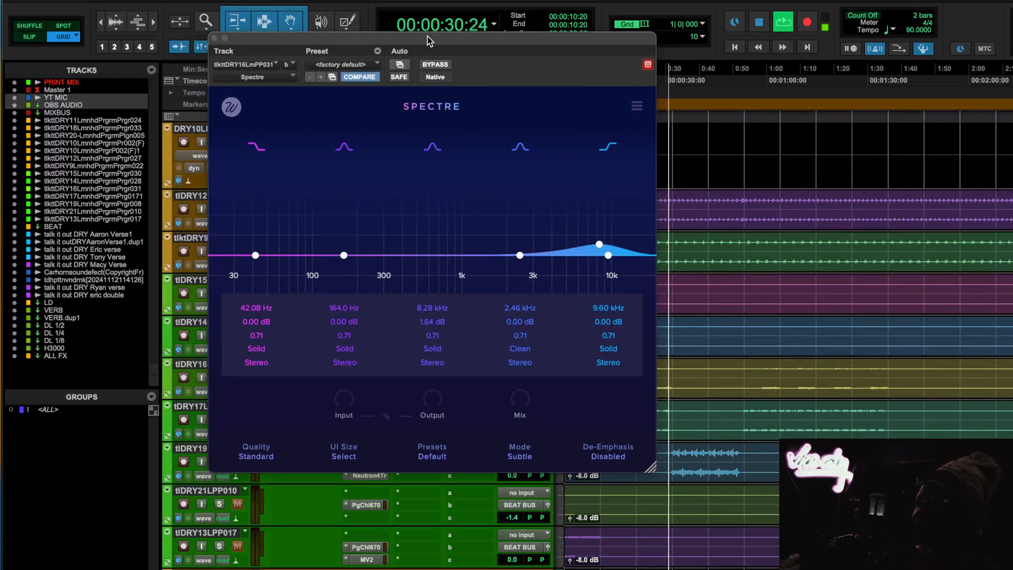
key(space)
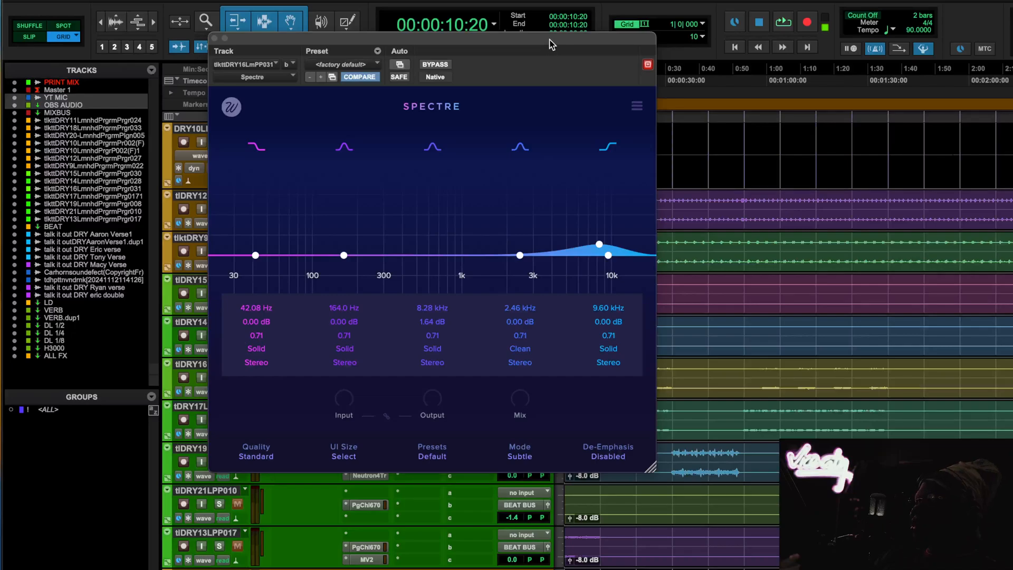
drag(549, 40, 467, 73)
click(611, 77)
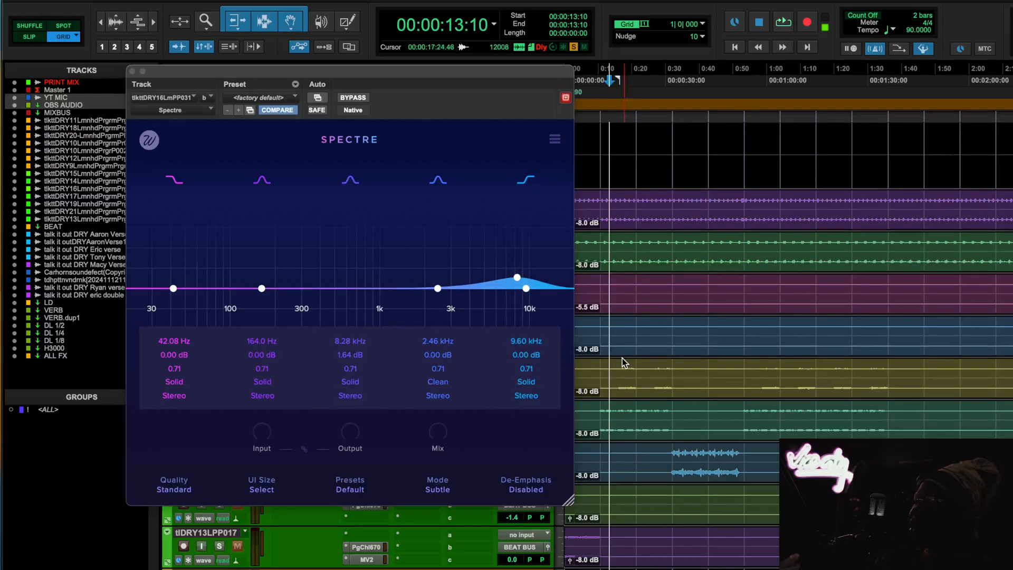
click(132, 71)
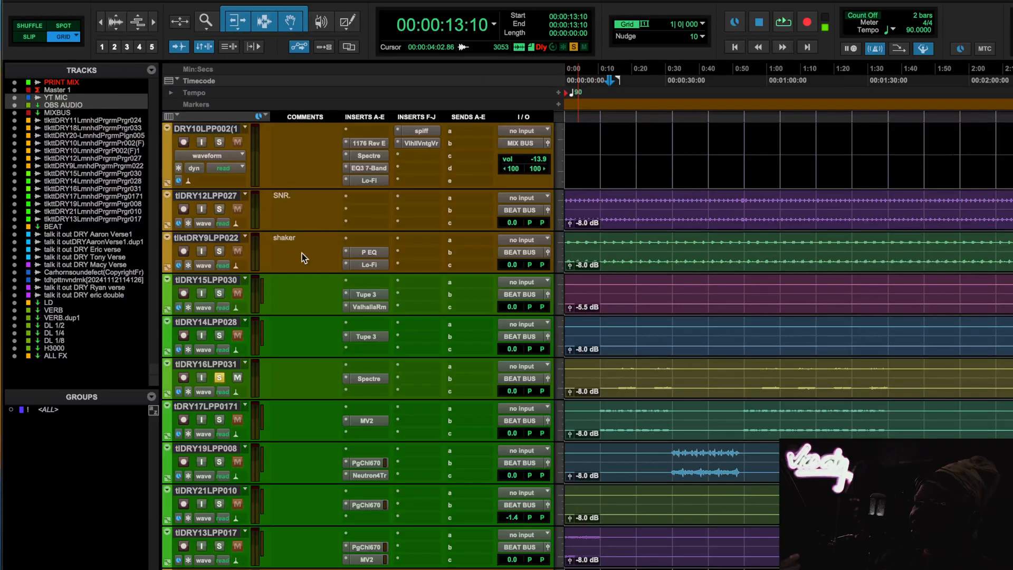
- Open the MV2 on tDRY17LPP0171, set the playback start to 00:00:10:20 and solo the track
click(385, 424)
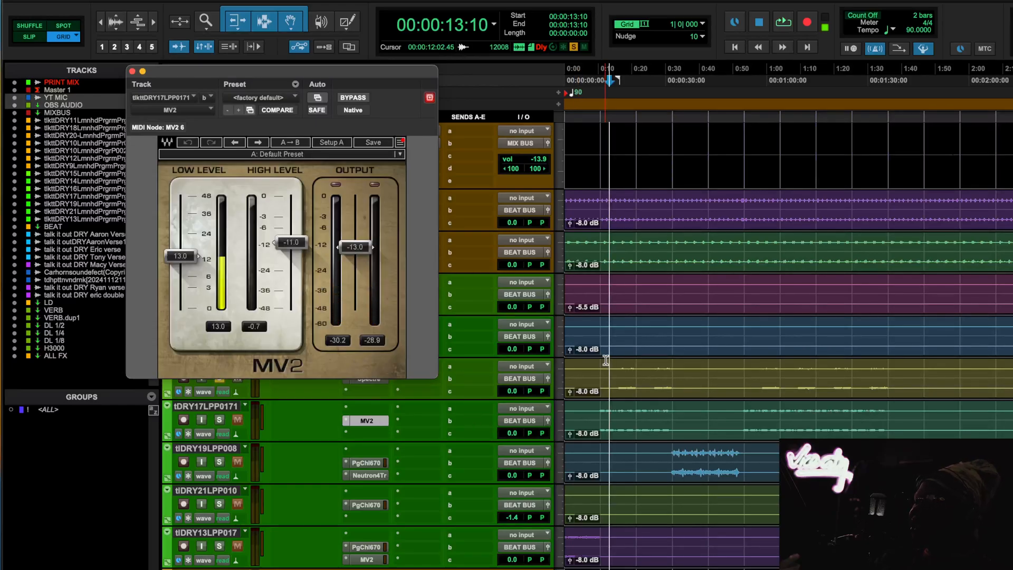
key(t)
key(t)
key(t)
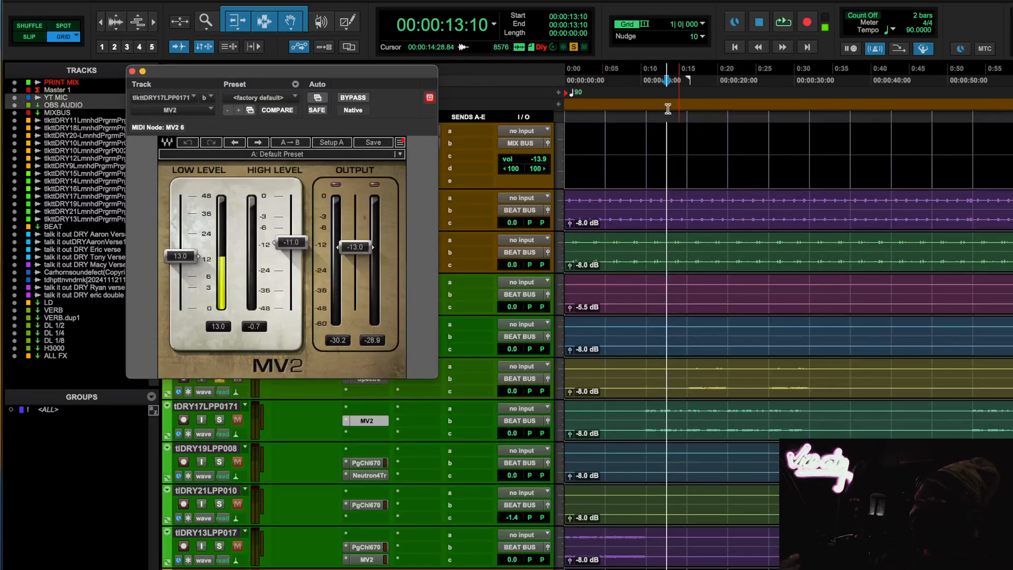
click(649, 81)
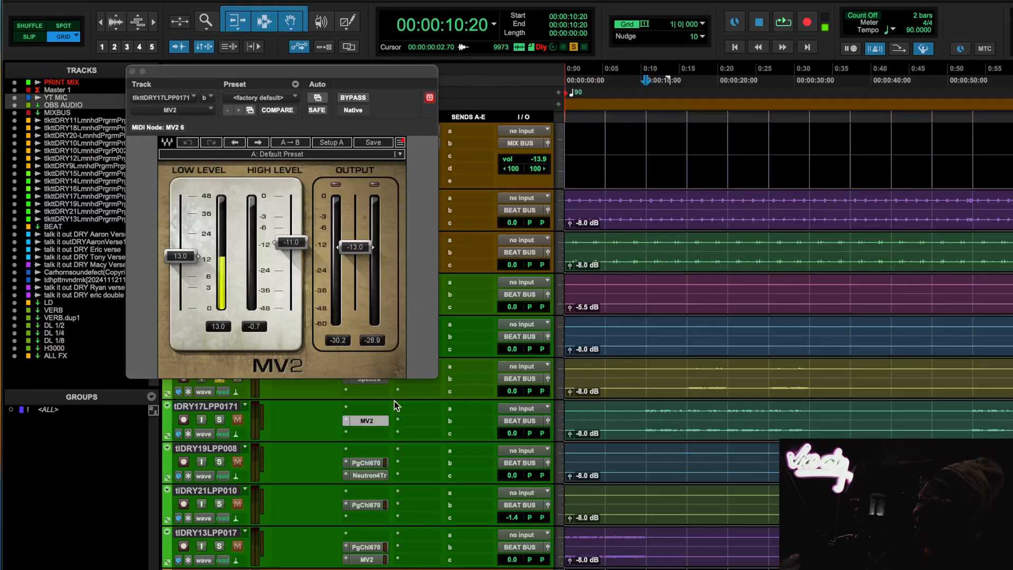
click(220, 420)
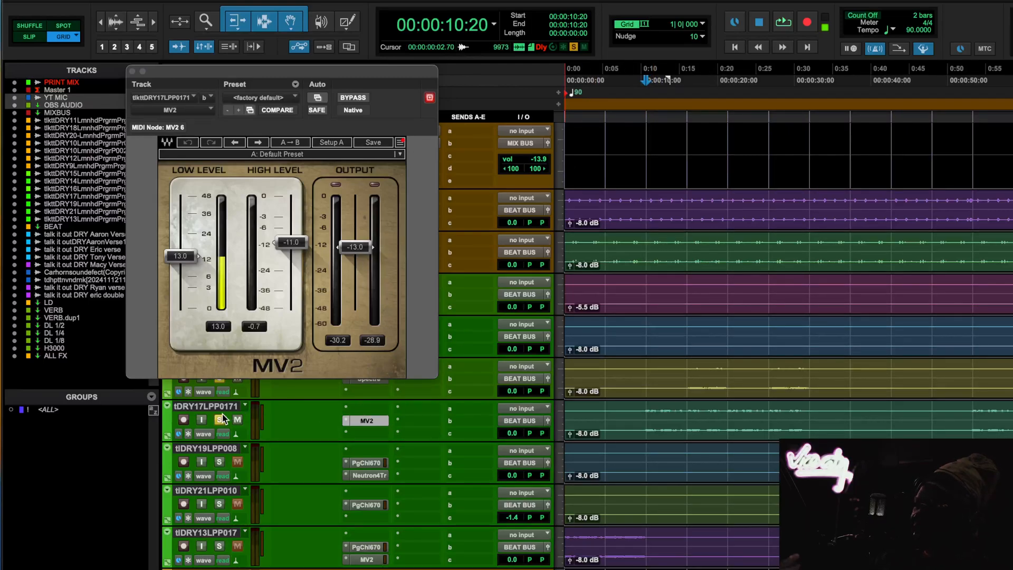
- Play the soloed tDRY17LPP0171 track, compare its MV2 bypassed and active, and stop playback
key(space)
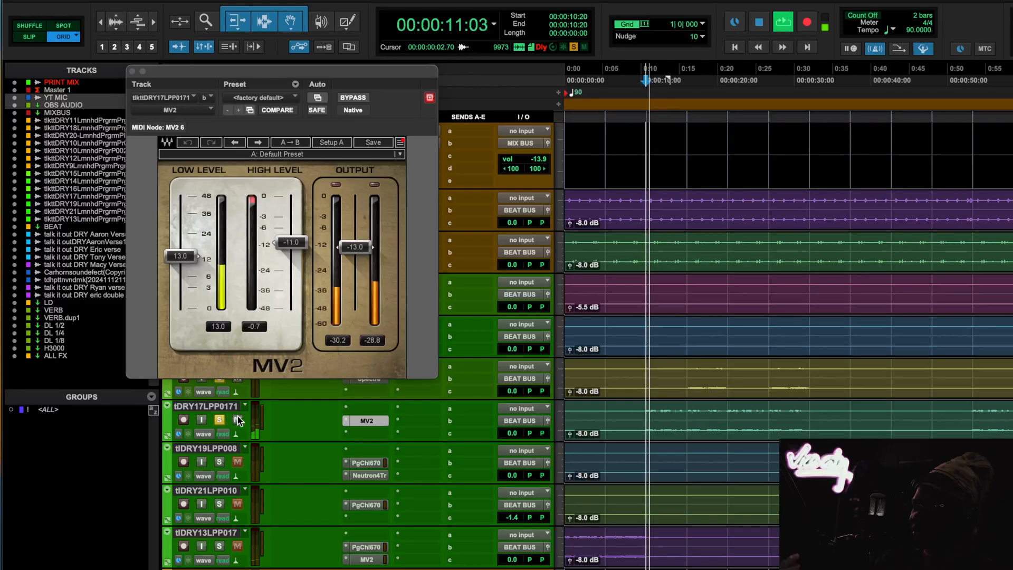
click(353, 93)
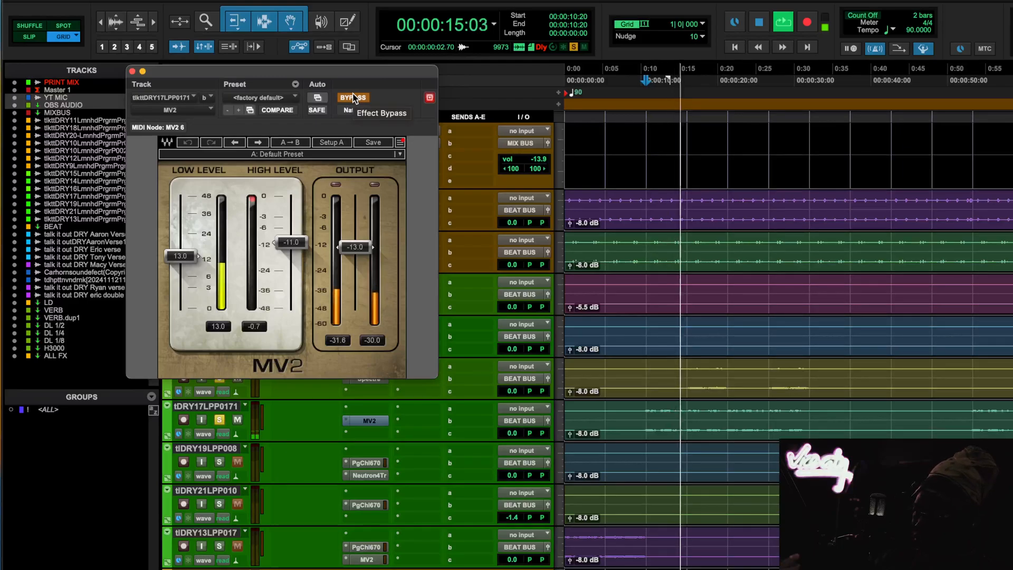
click(354, 94)
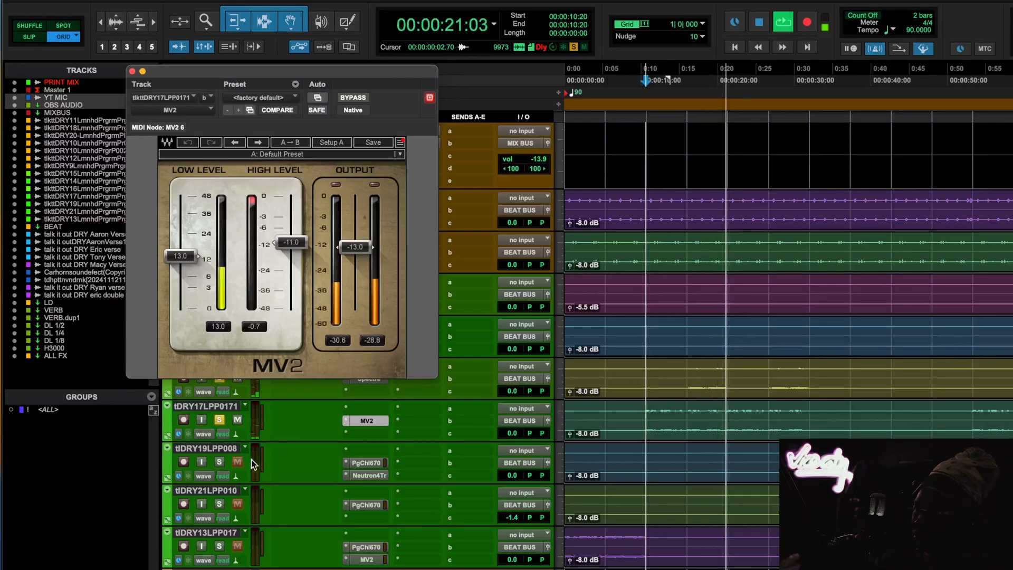
key(space)
- Solo tlDRY19LPP008 and set the playback start to 00:00:32:00
click(220, 461)
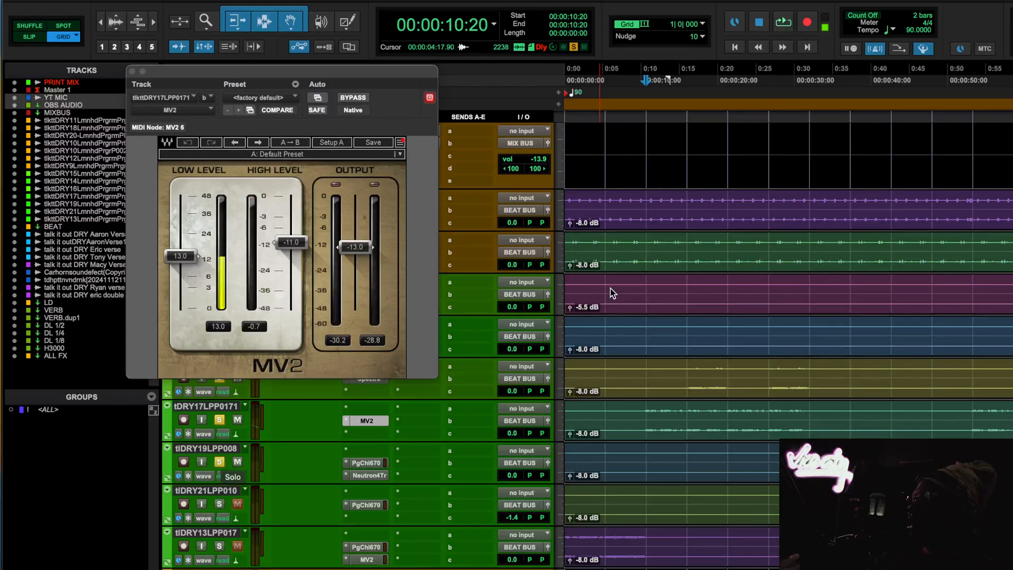
click(806, 79)
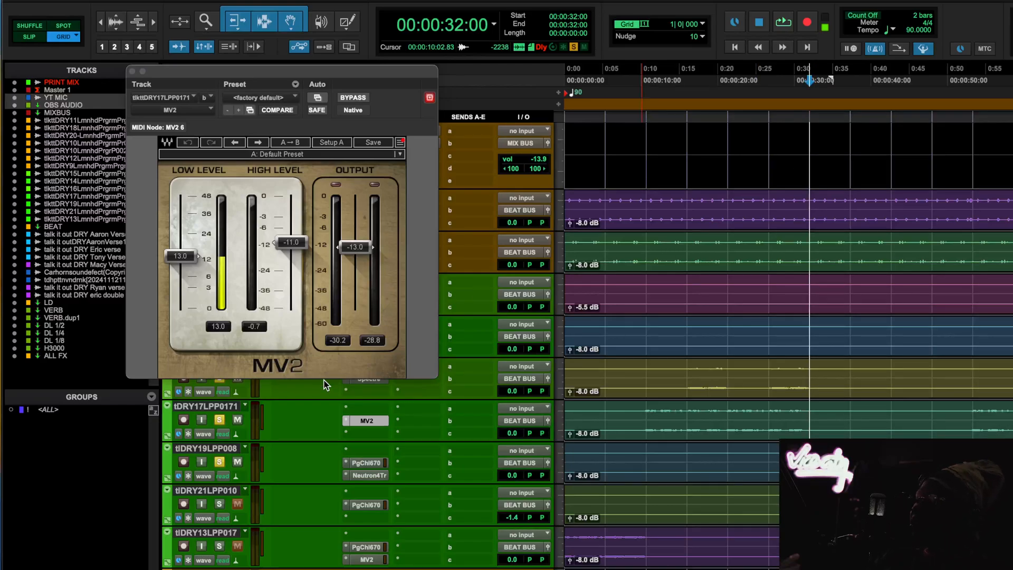
click(379, 462)
click(379, 462)
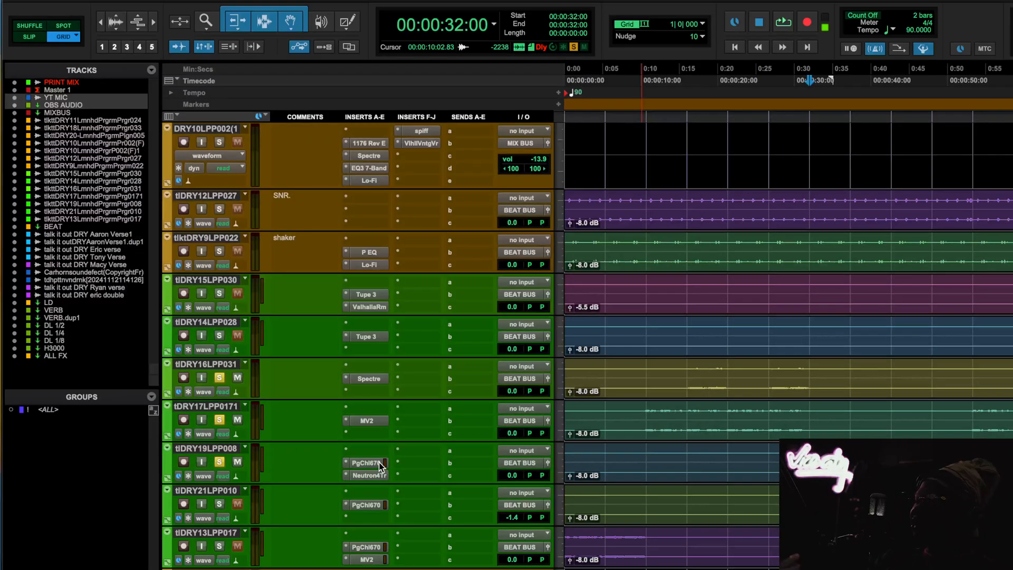
- Look over the MV2 on tDRY17LPP0171 and the PuigChild 670 inserts on tlDRY19LPP008, tlDRY21LPP010 and tlDRY13LPP017
click(378, 420)
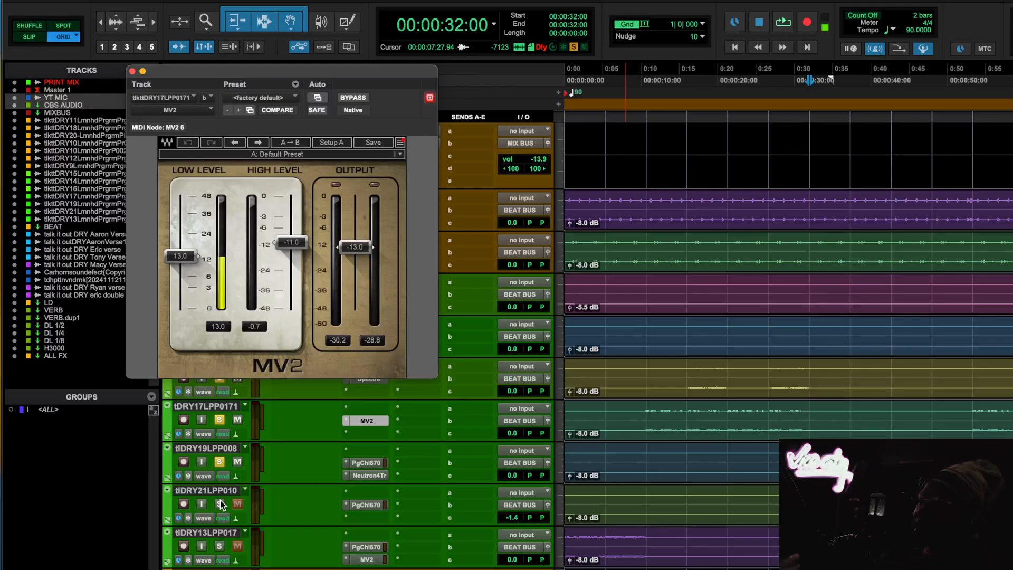
click(385, 462)
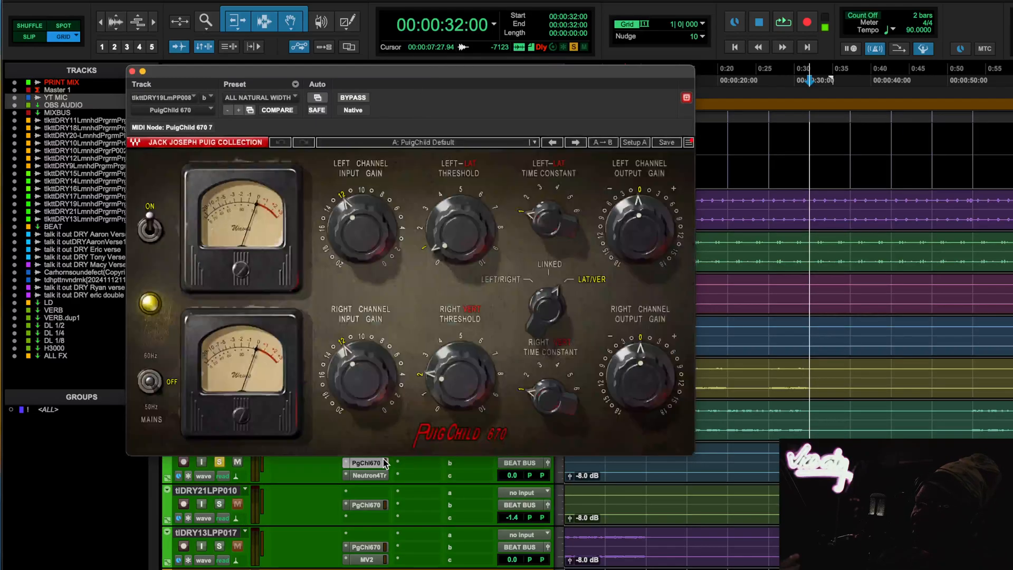
click(384, 463)
click(384, 504)
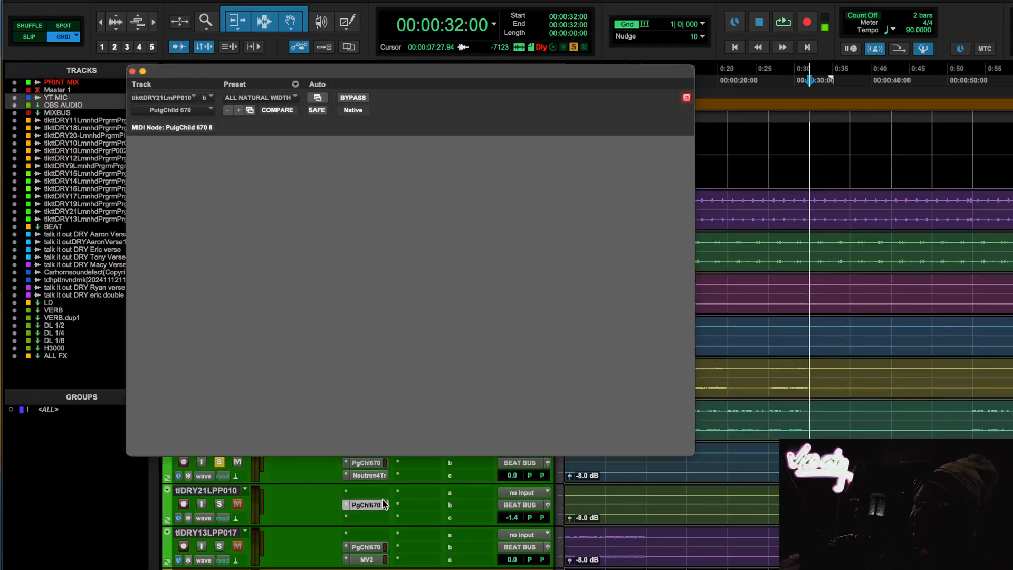
click(385, 504)
click(381, 547)
click(381, 547)
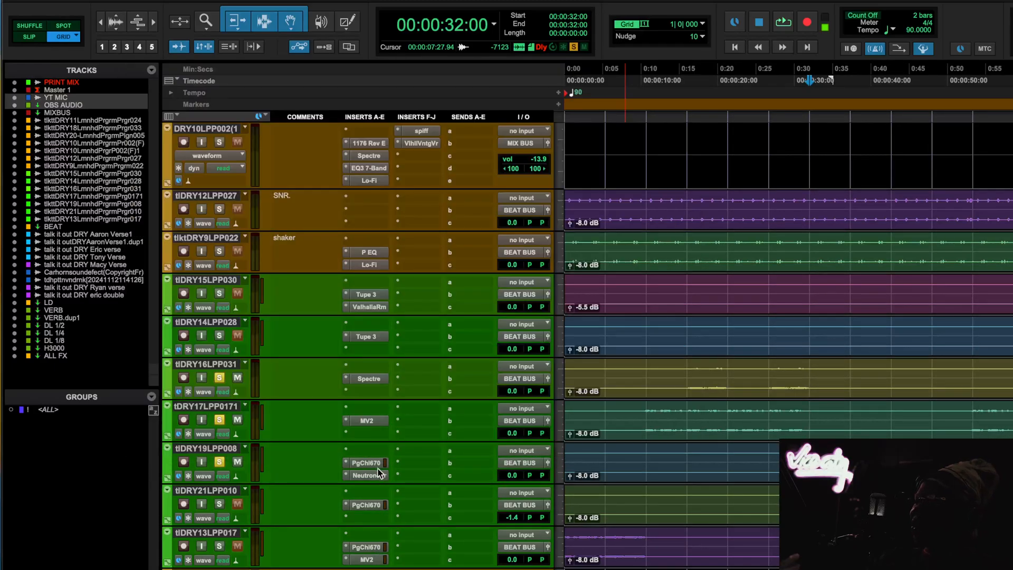
- Play tlDRY19LPP008 from 00:00:32:00, compare its PuigChild 670 bypassed and active, and stop playback
click(381, 464)
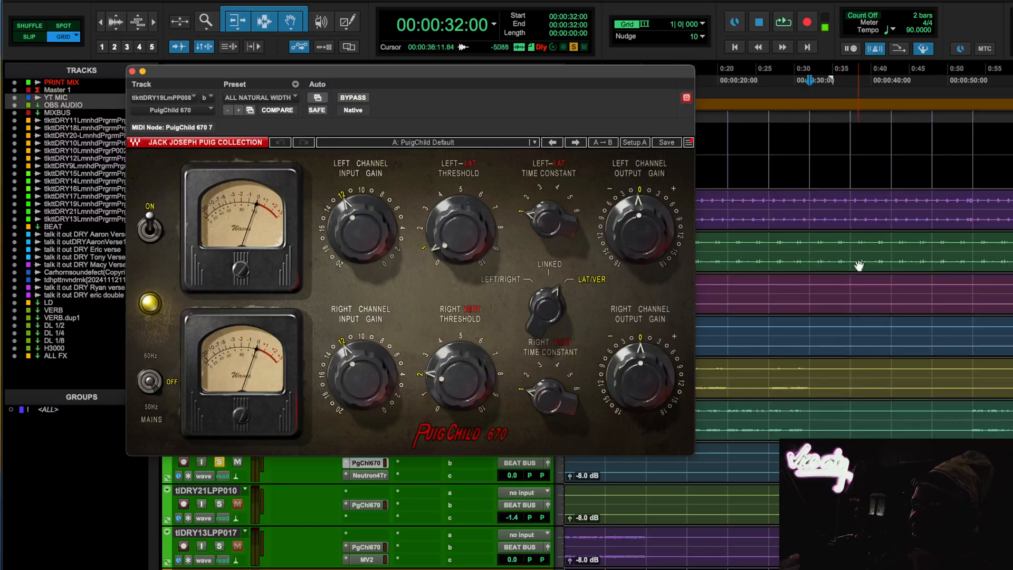
key(space)
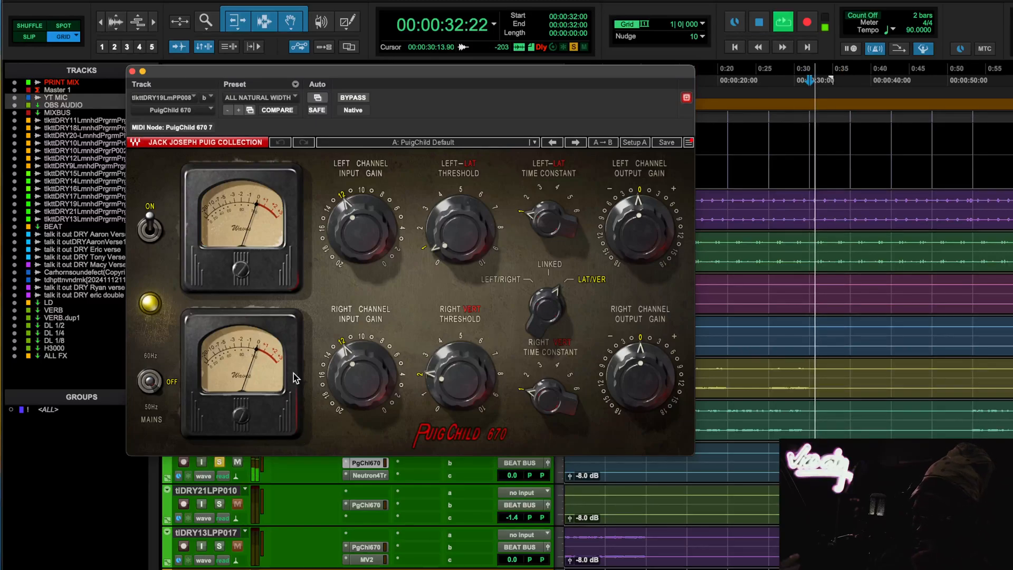
click(360, 100)
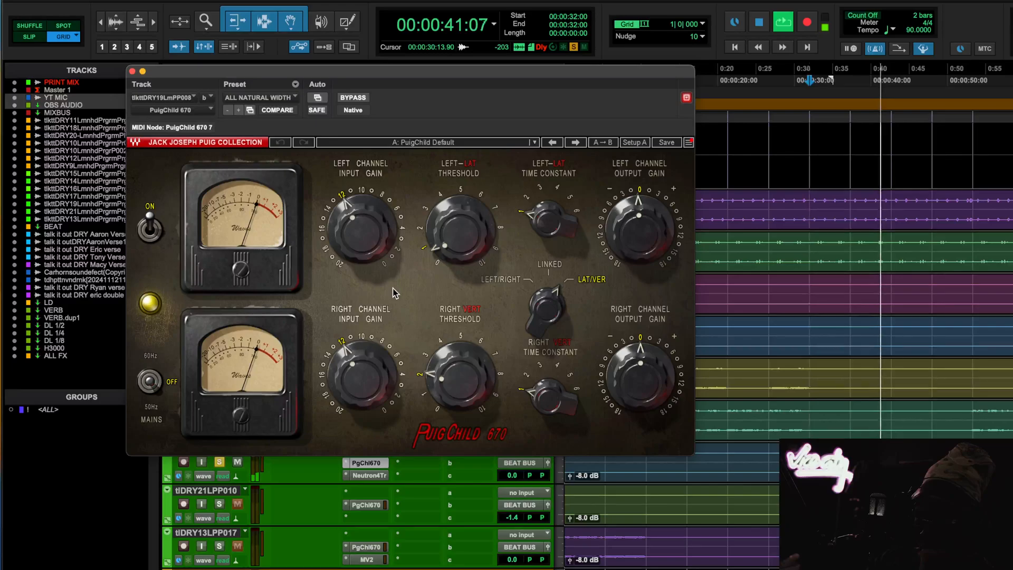
key(space)
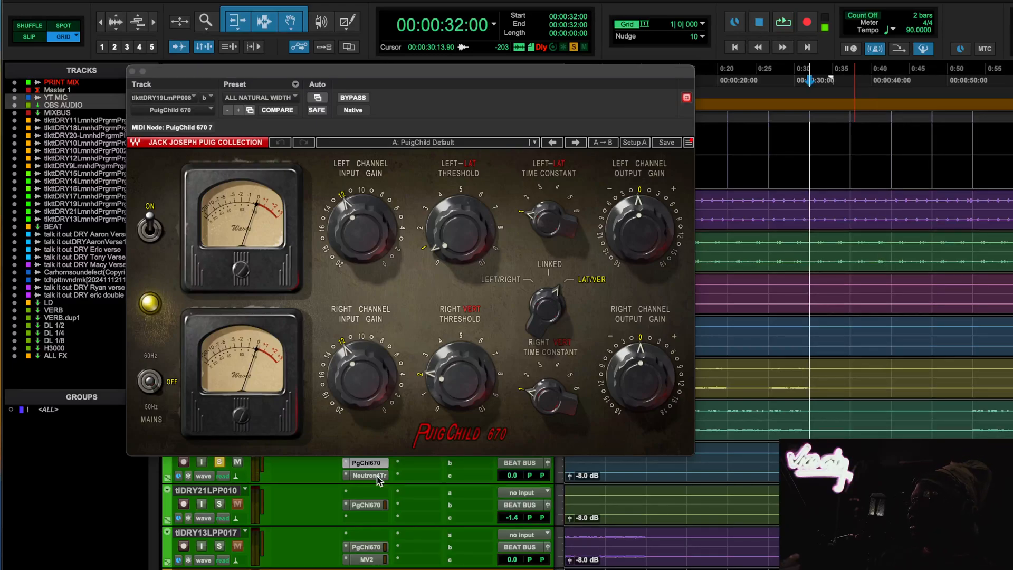
- Audition the Neutron 4 Transient Shaper on tlDRY19LPP008 bypassed and active during playback, and close the plugin
click(377, 476)
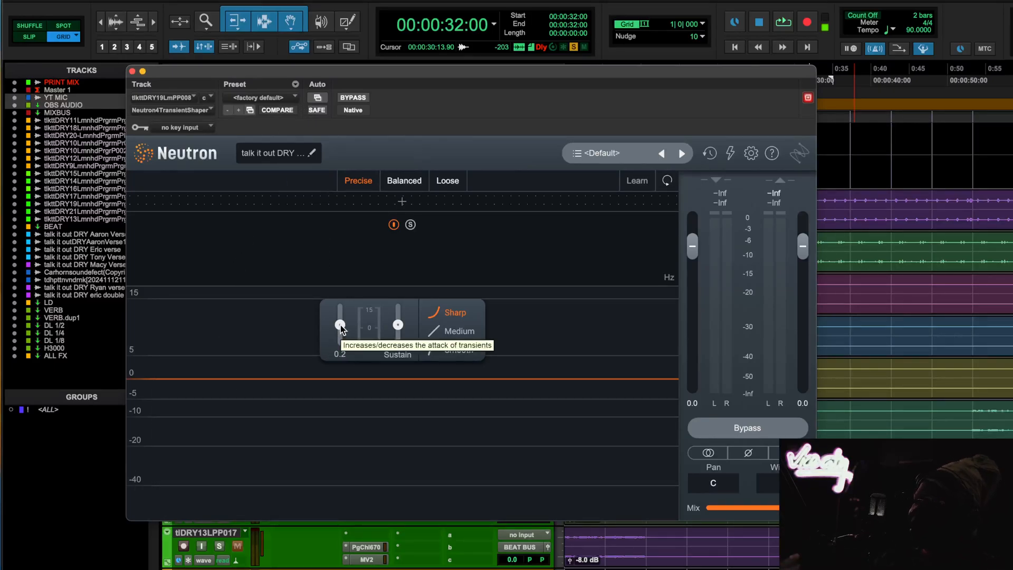
key(space)
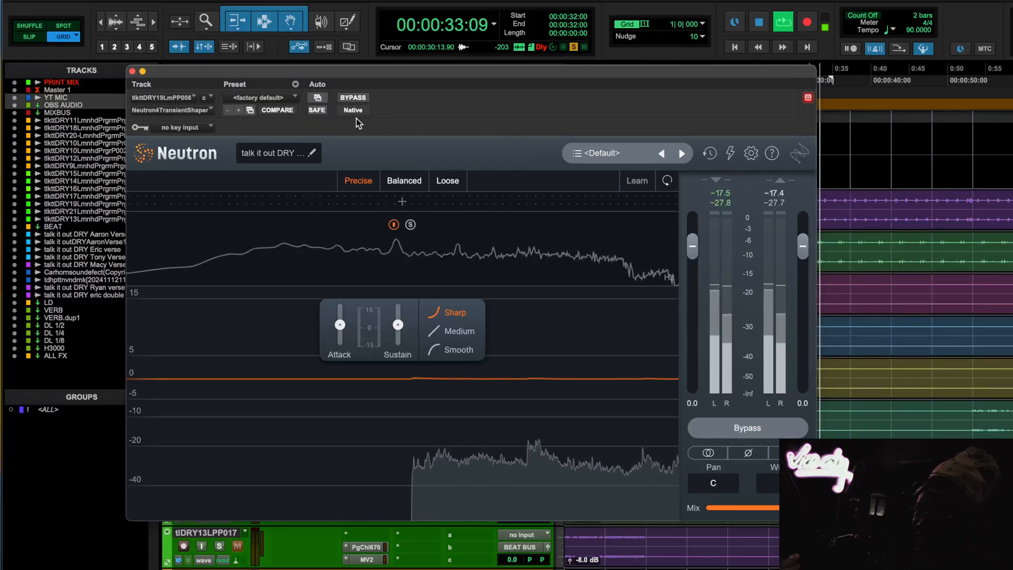
click(355, 97)
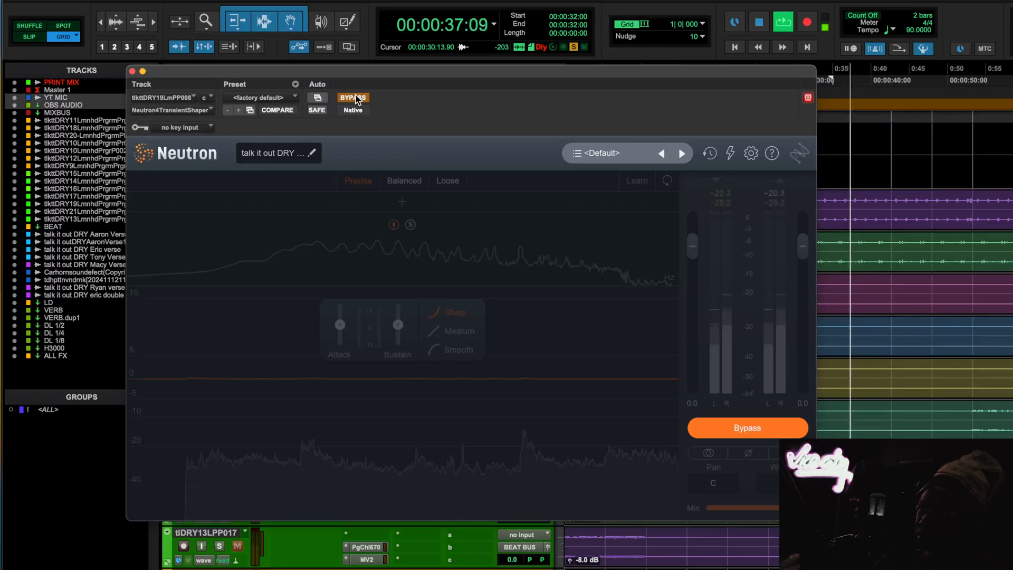
click(355, 97)
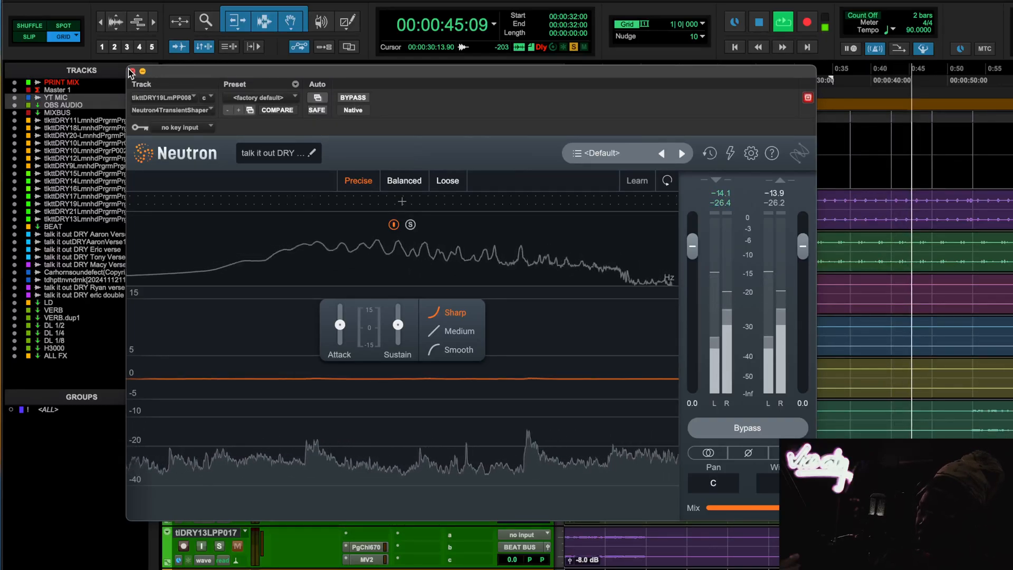
key(space)
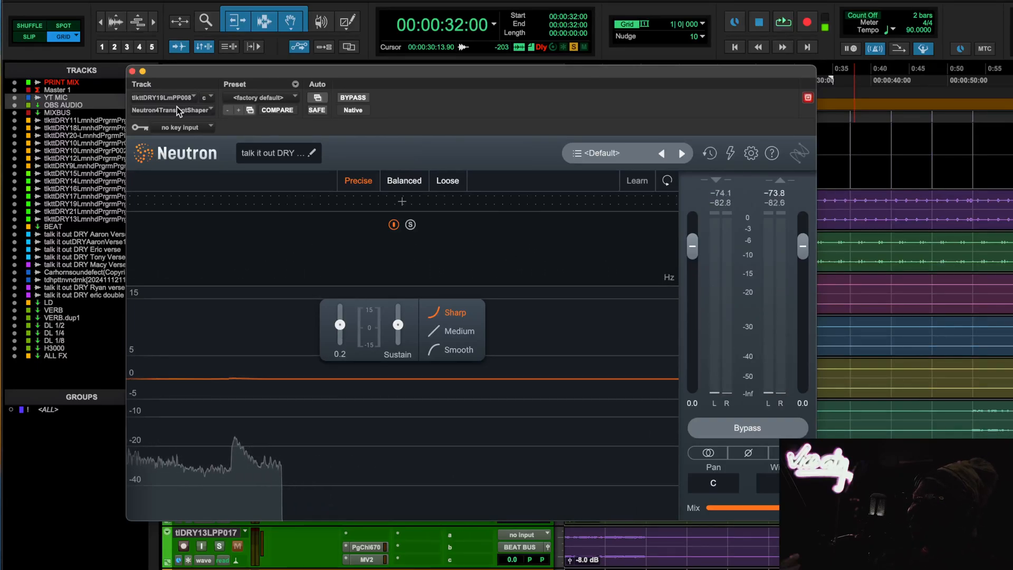
click(132, 71)
- Solo tlDRY21LPP010 and tlDRY13LPP017 and set the playback start to 00:02:32:00
scroll(454, 407, down, 2)
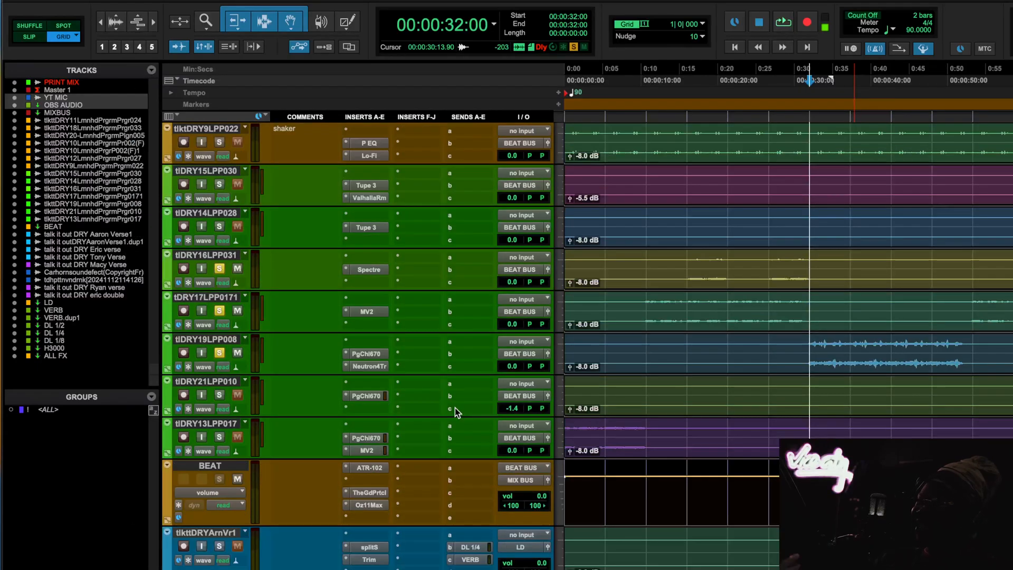
click(219, 395)
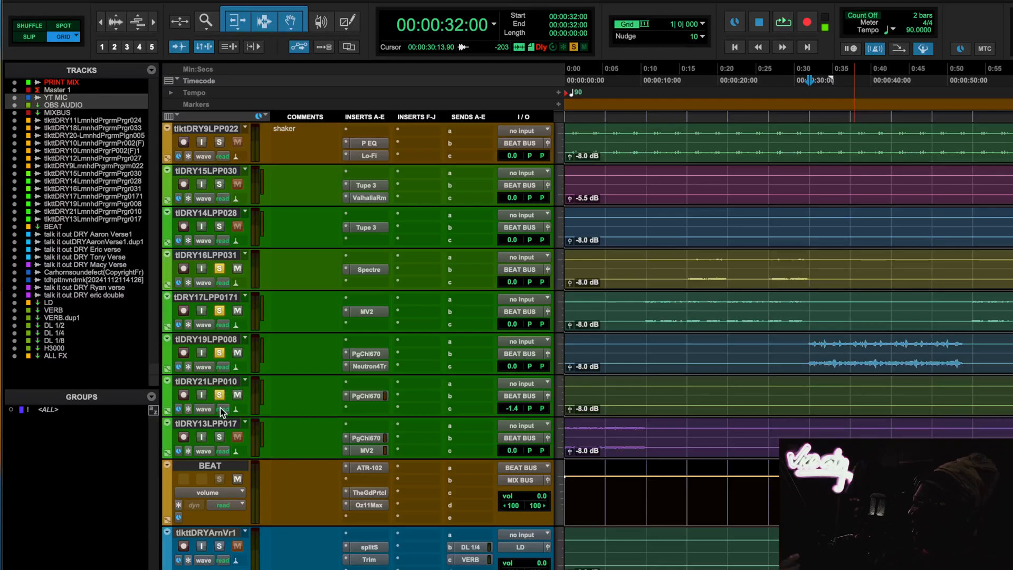
click(219, 437)
key(r)
key(r)
key(r)
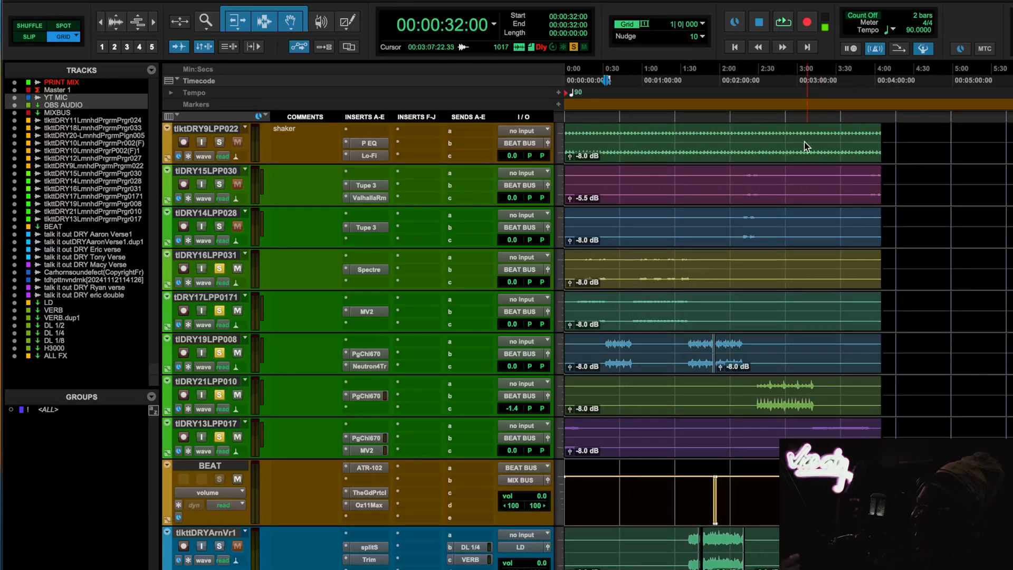
click(752, 86)
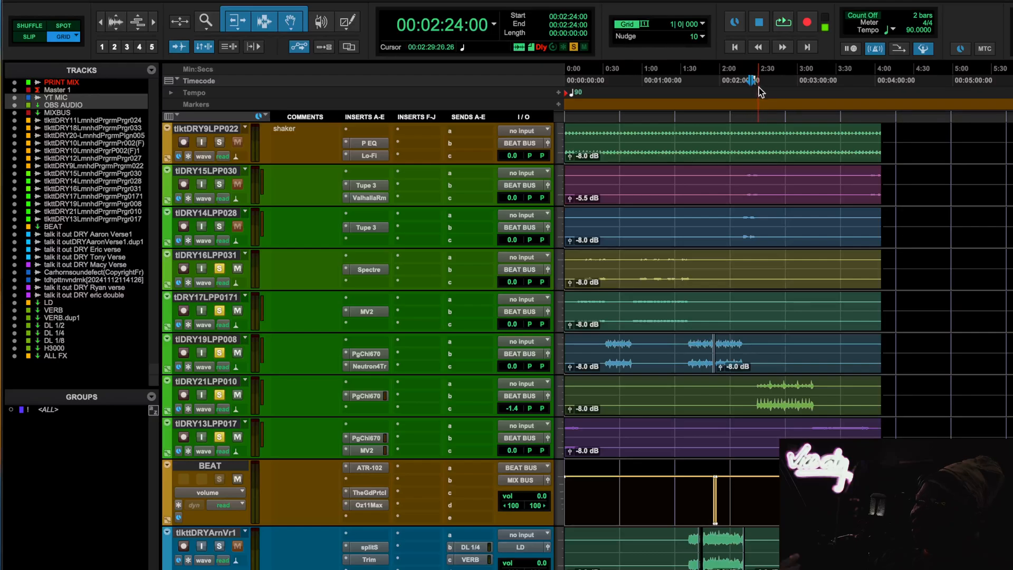
click(758, 86)
- Play the soloed tracks from 00:02:32:00 and compare the PuigChild 670 on tlDRY21LPP010 bypassed and active
key(space)
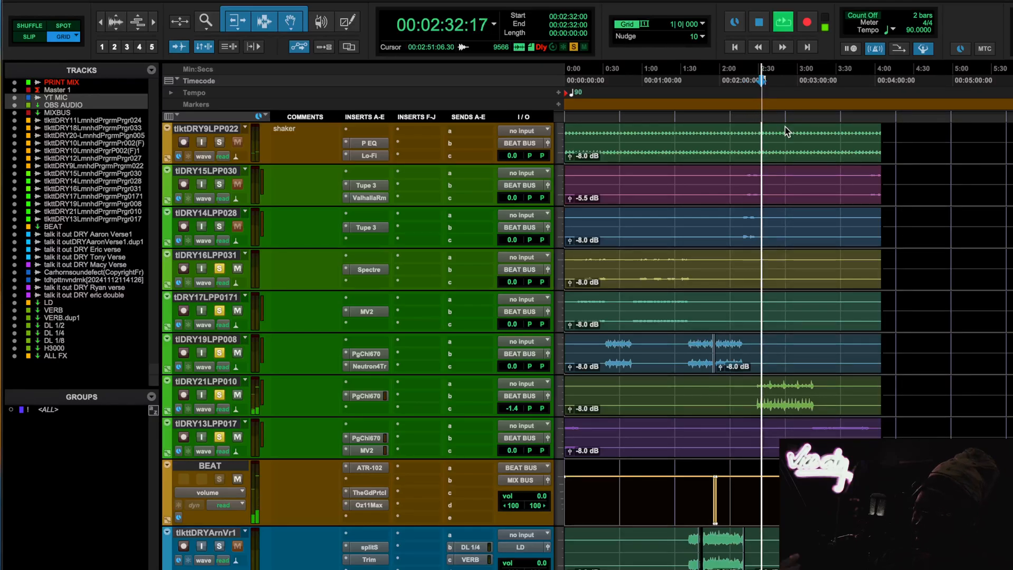
click(366, 396)
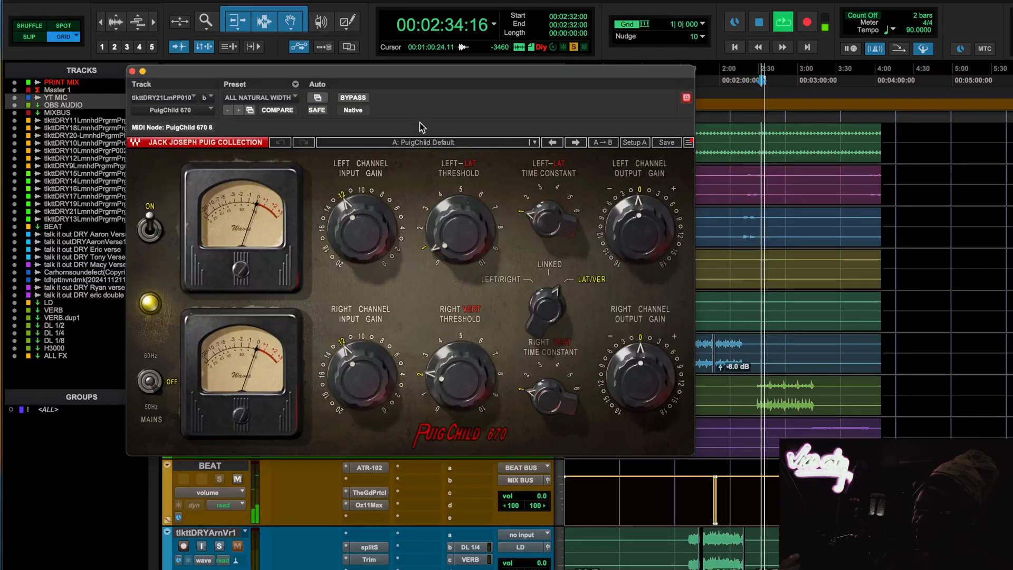
click(365, 100)
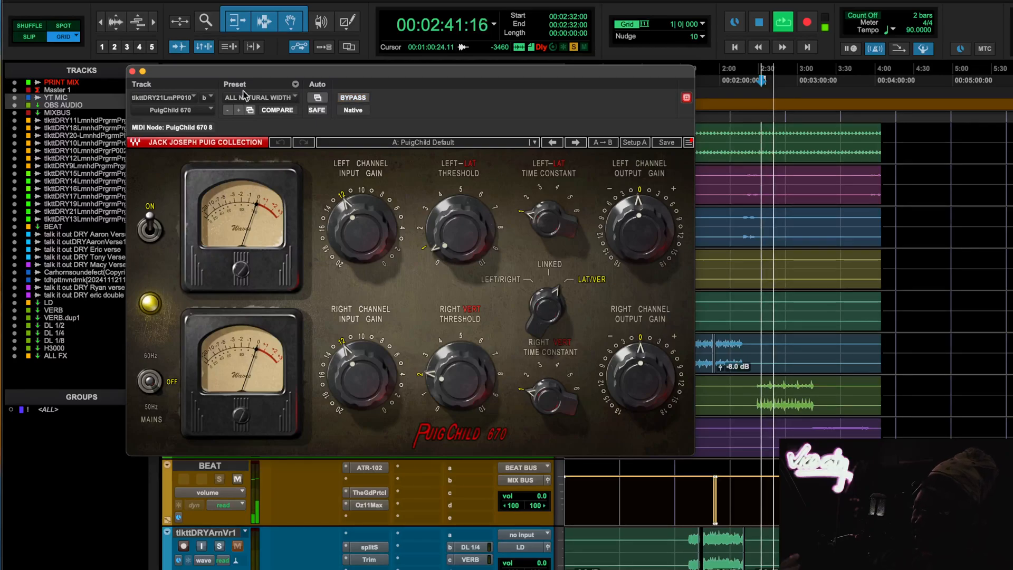
- Close the PuigChild 670 on tlDRY21LPP010, stop playback, and set the playback start to 00:03:17:10
click(132, 71)
key(space)
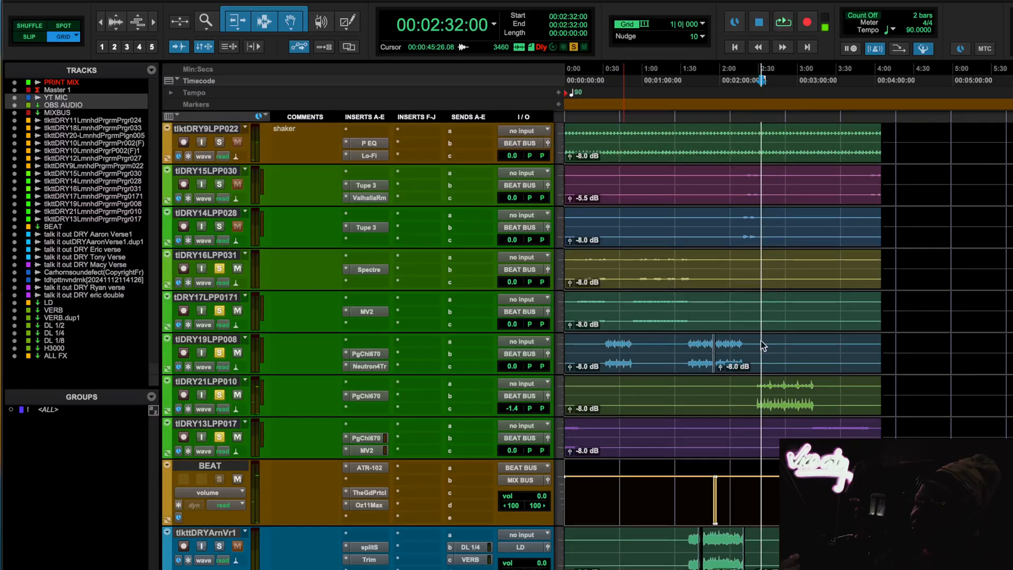
click(820, 84)
- Play from 00:03:17:10, compare the PuigChild 670 on tlDRY13LPP017 bypassed and active, and stop playback
key(space)
click(382, 439)
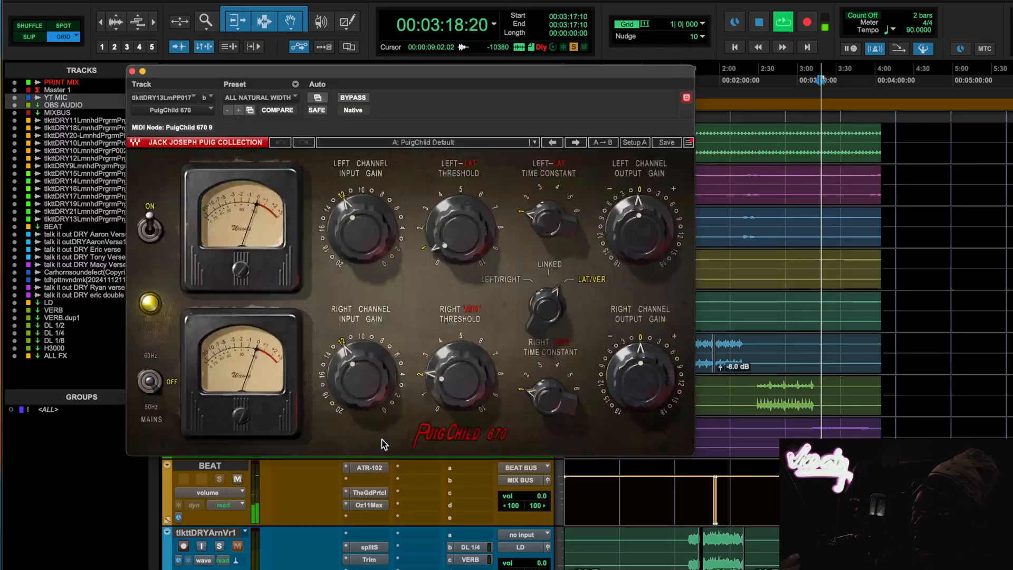
click(353, 98)
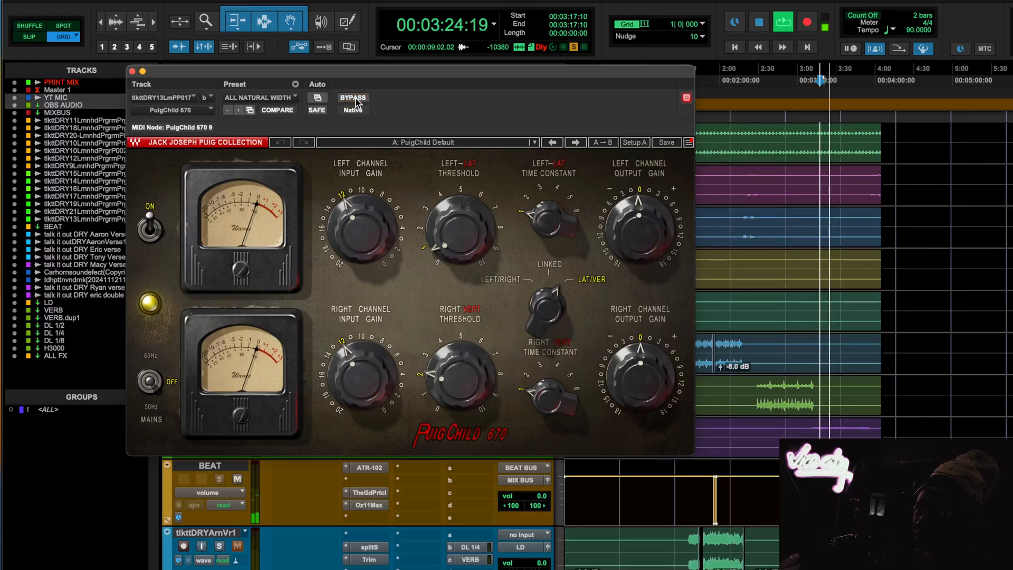
click(353, 99)
click(132, 72)
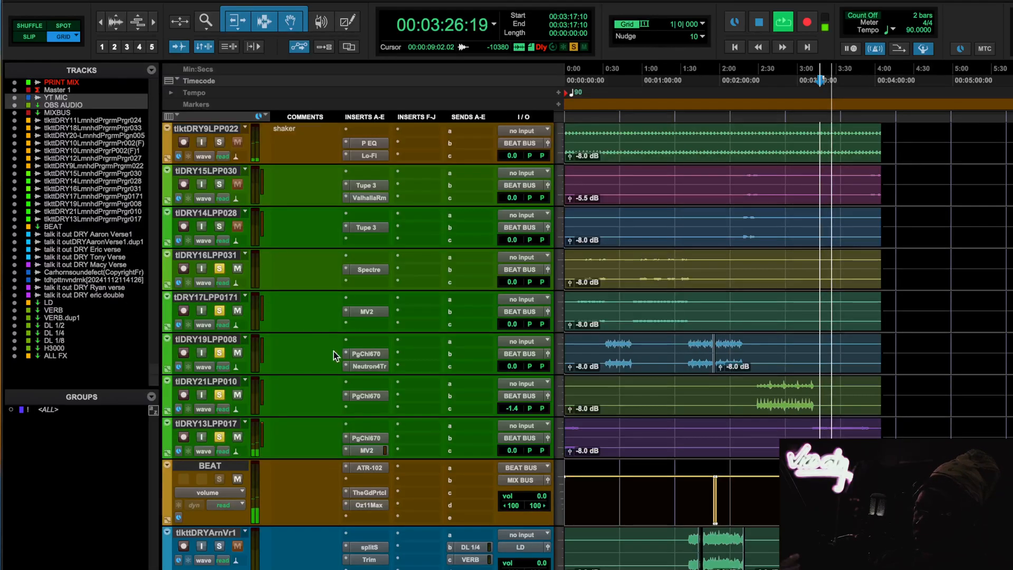
key(space)
- Examine the PuigChild 670 and MV2 settings on tlDRY13LPP017 and close each plugin
click(379, 436)
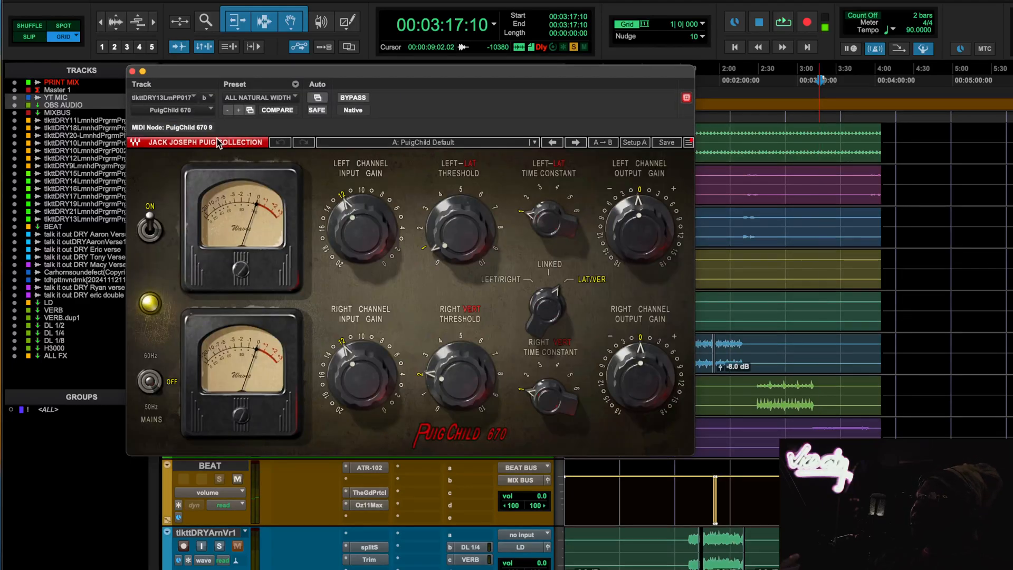
click(132, 71)
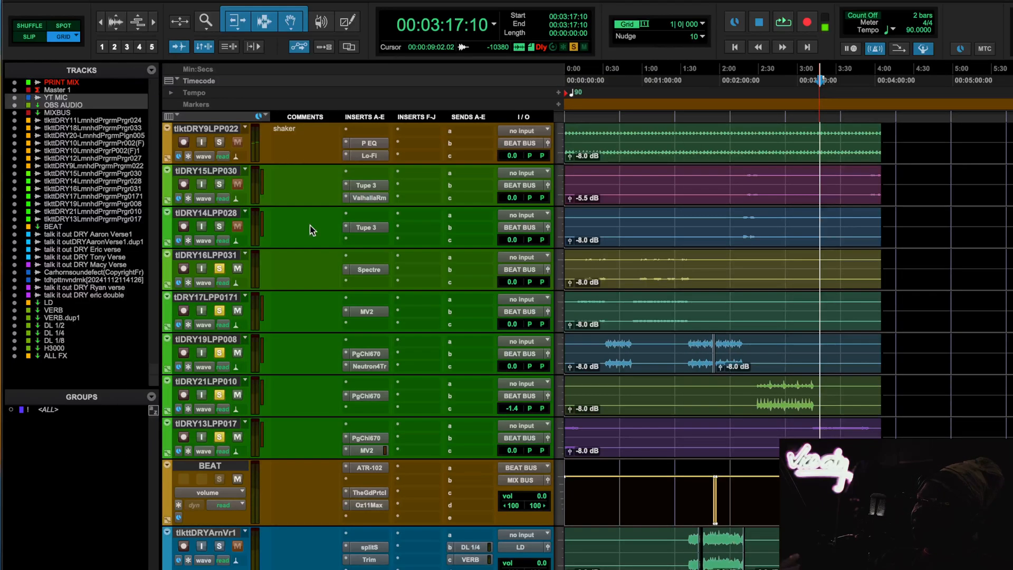
click(364, 450)
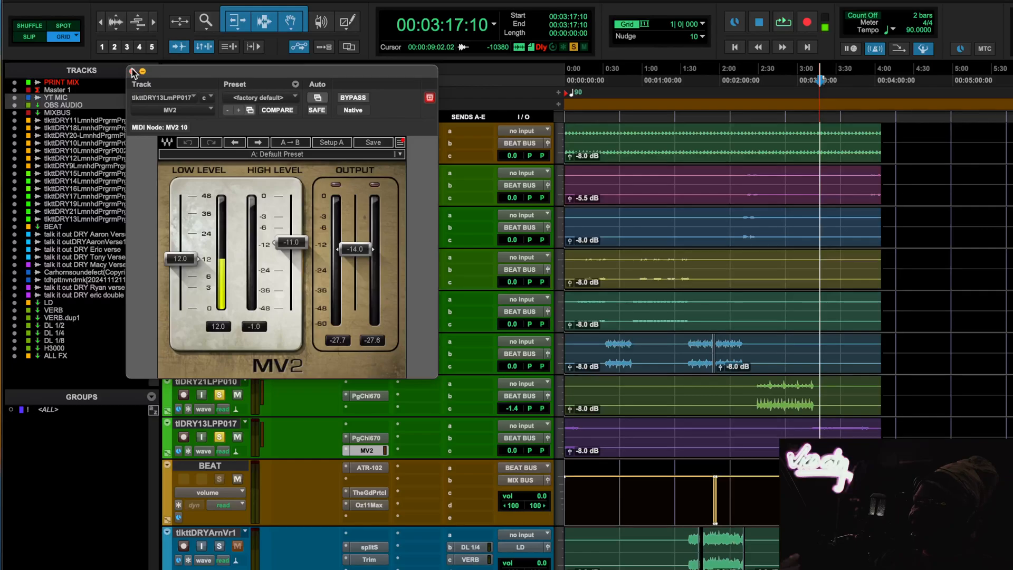
click(132, 71)
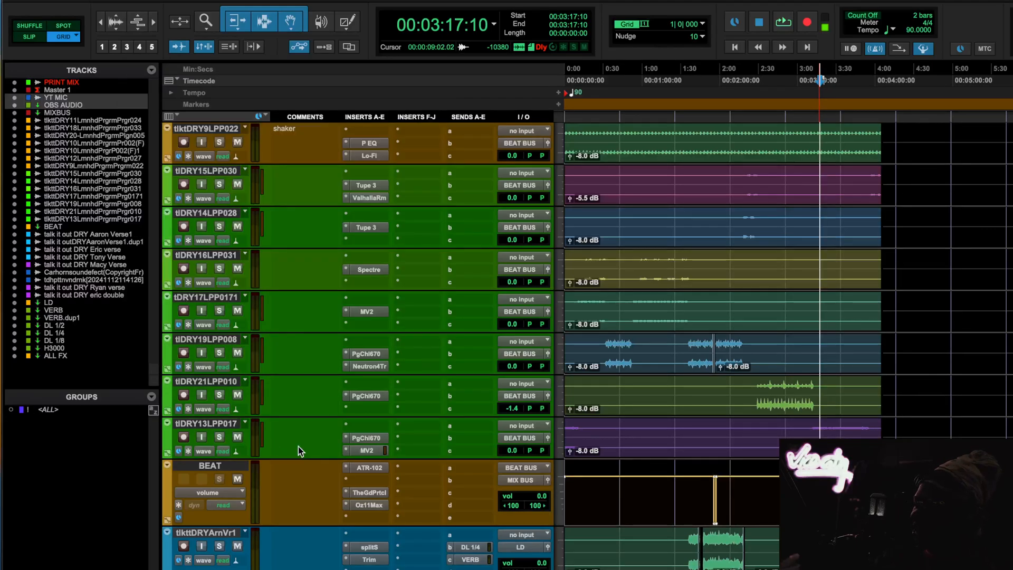
- Open the ATR-102 plugin on the BEAT track
scroll(298, 447, up, 8)
scroll(299, 447, up, 4)
scroll(298, 446, down, 15)
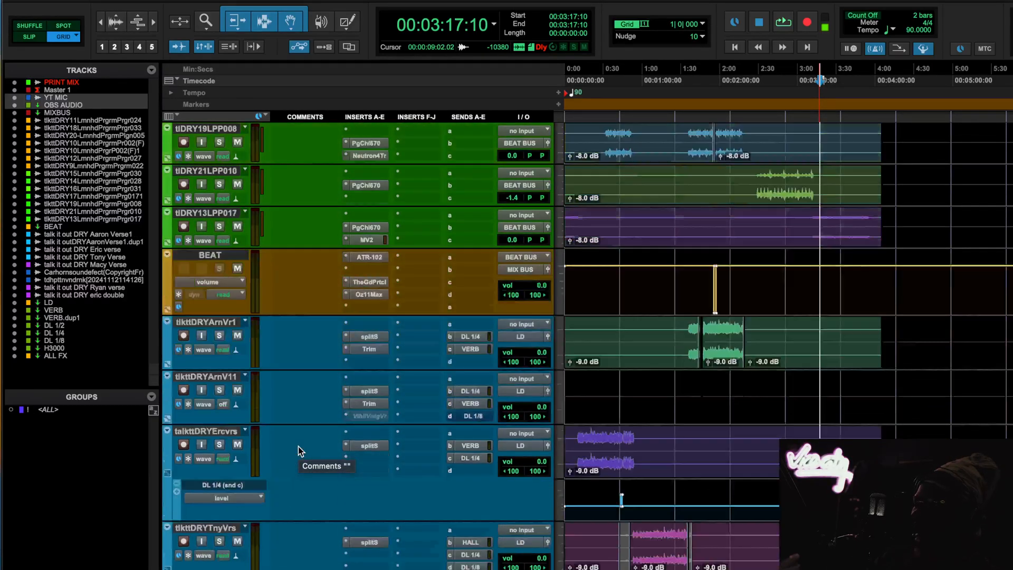
scroll(299, 447, up, 2)
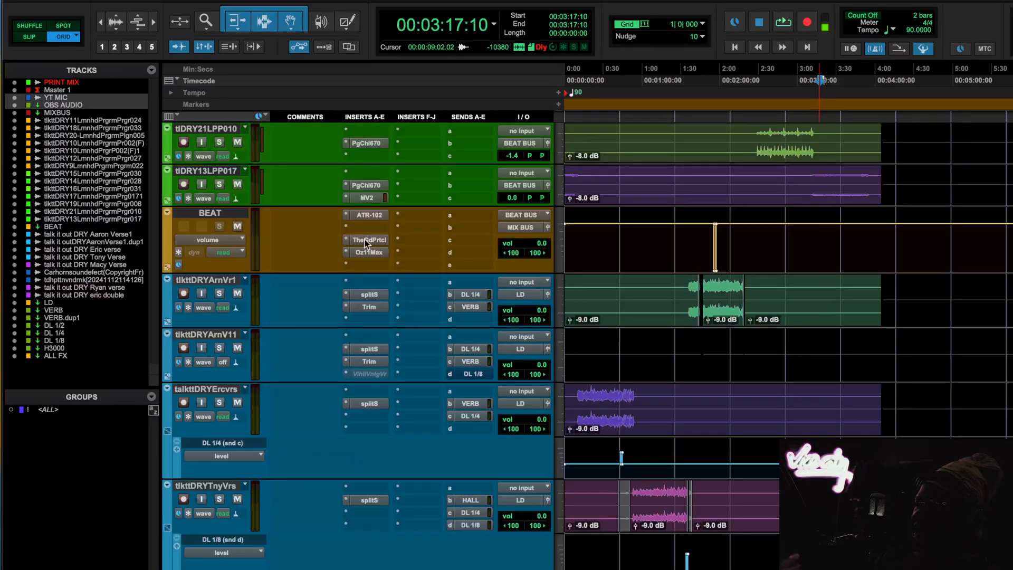
click(378, 213)
- Set the playback start to 00:03:12:00 and move the ATR-102 window clear of the track controls
scroll(870, 392, up, 6)
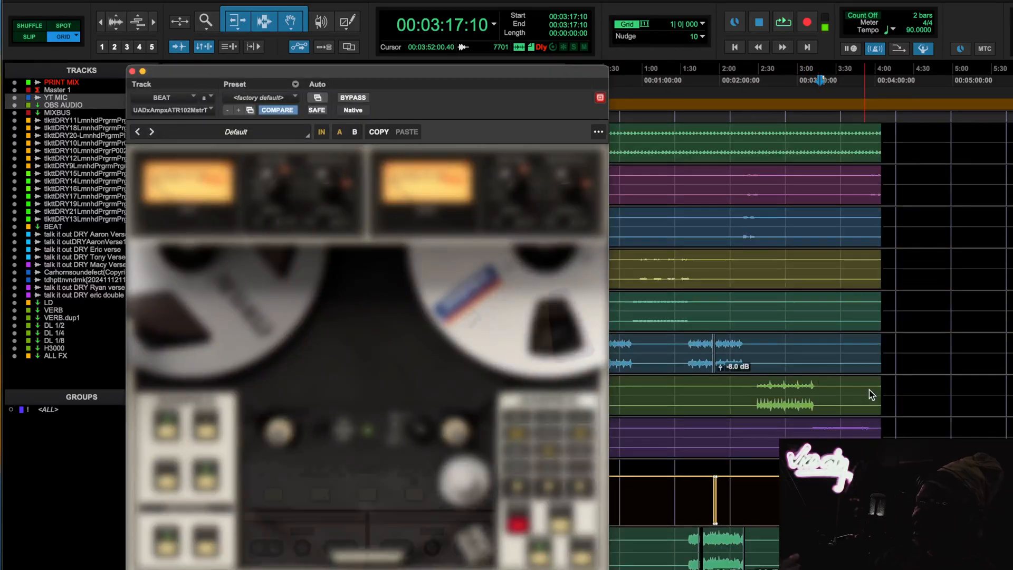
key(t)
key(t)
scroll(869, 391, left, 3)
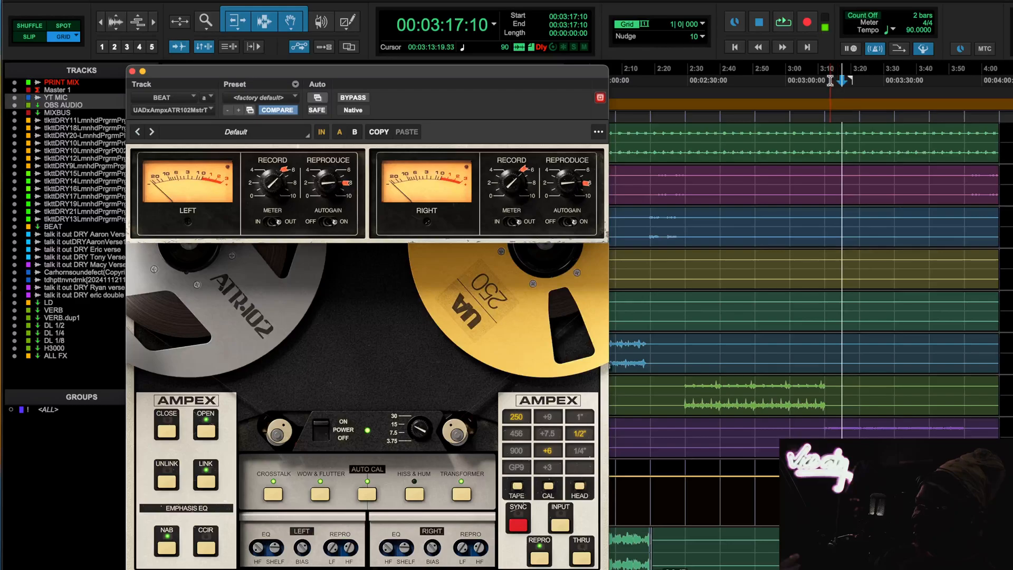
click(830, 81)
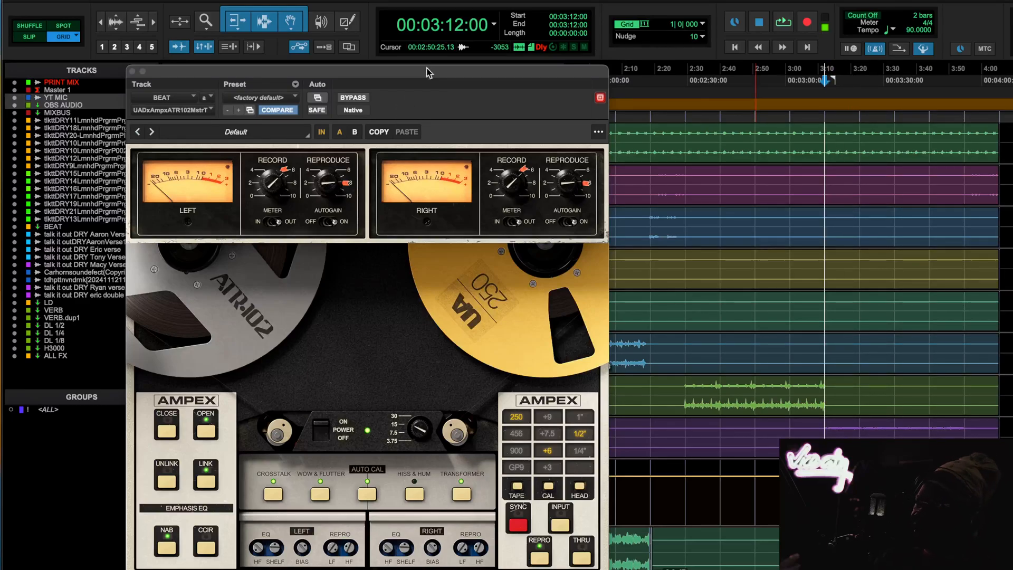
drag(428, 69, 623, 16)
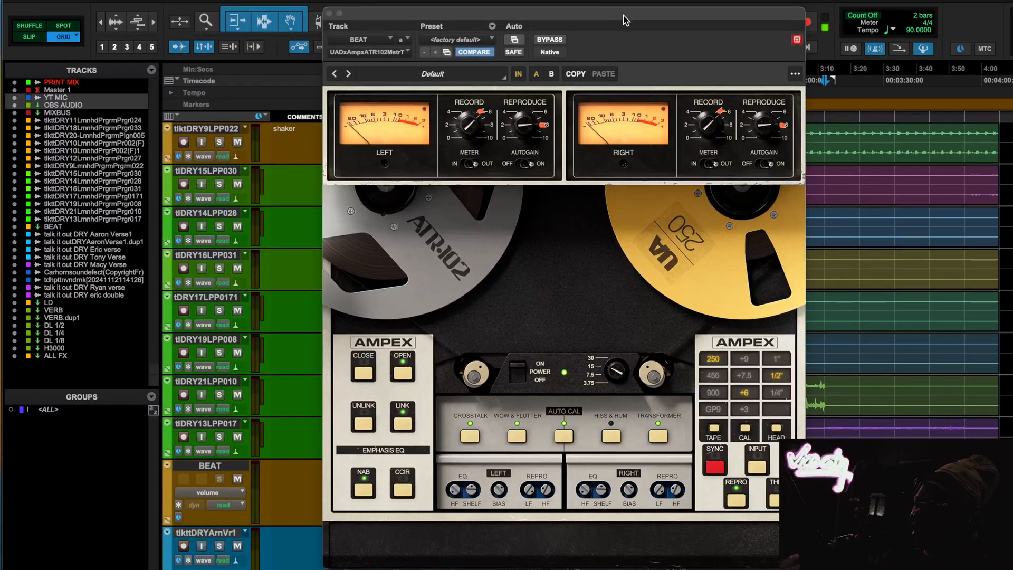
- Audition the ATR-102 on the BEAT track bypassed and active during playback from 00:03:12:00, and close the plugin
scroll(270, 351, up, 10)
scroll(270, 350, down, 4)
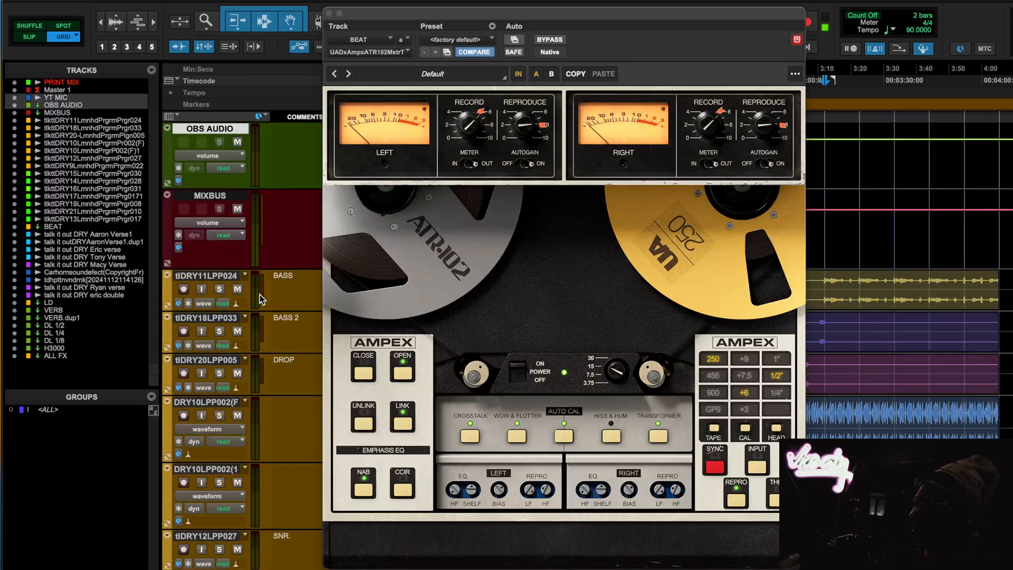
scroll(260, 349, down, 10)
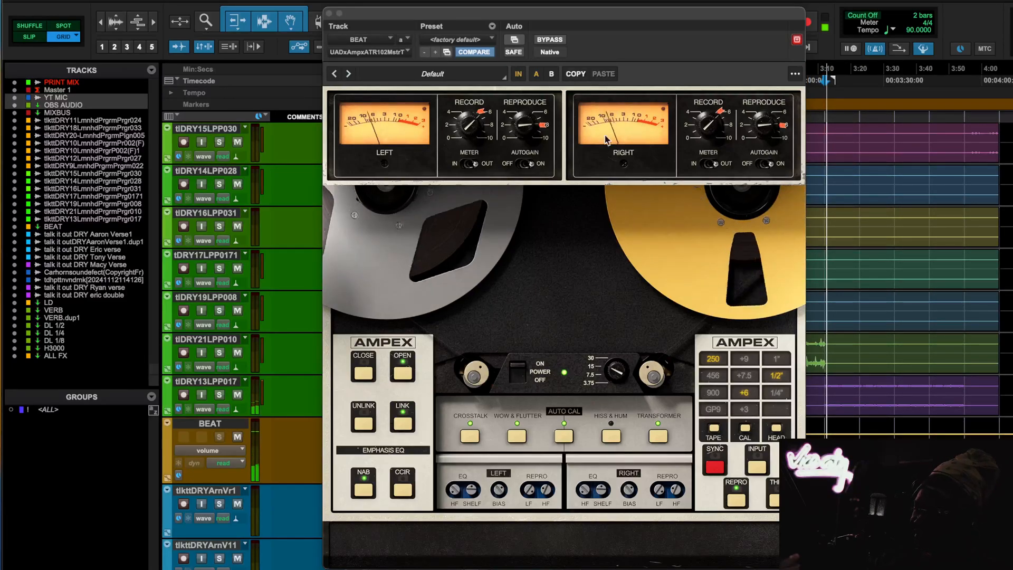
click(545, 42)
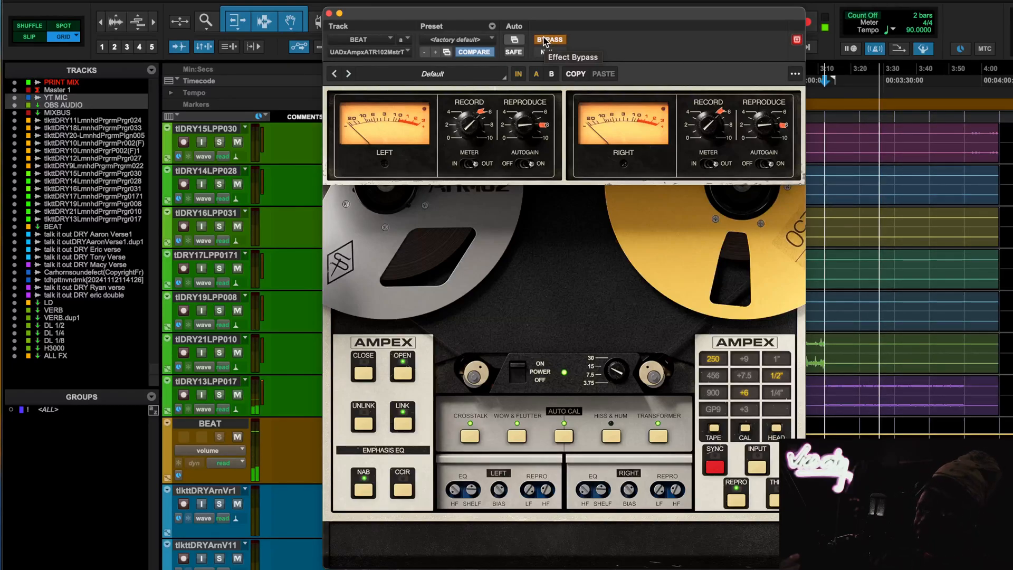
click(547, 41)
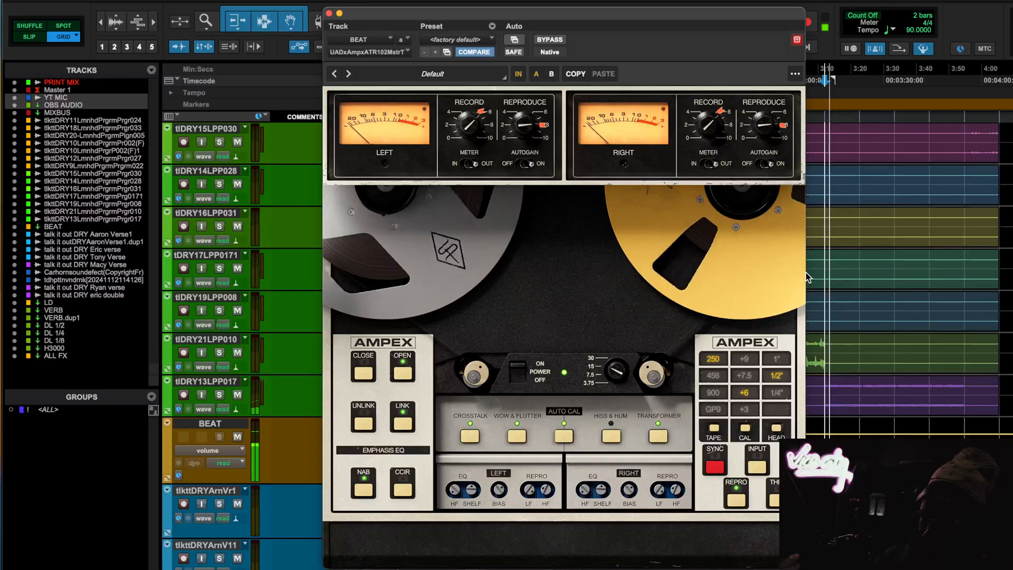
click(546, 41)
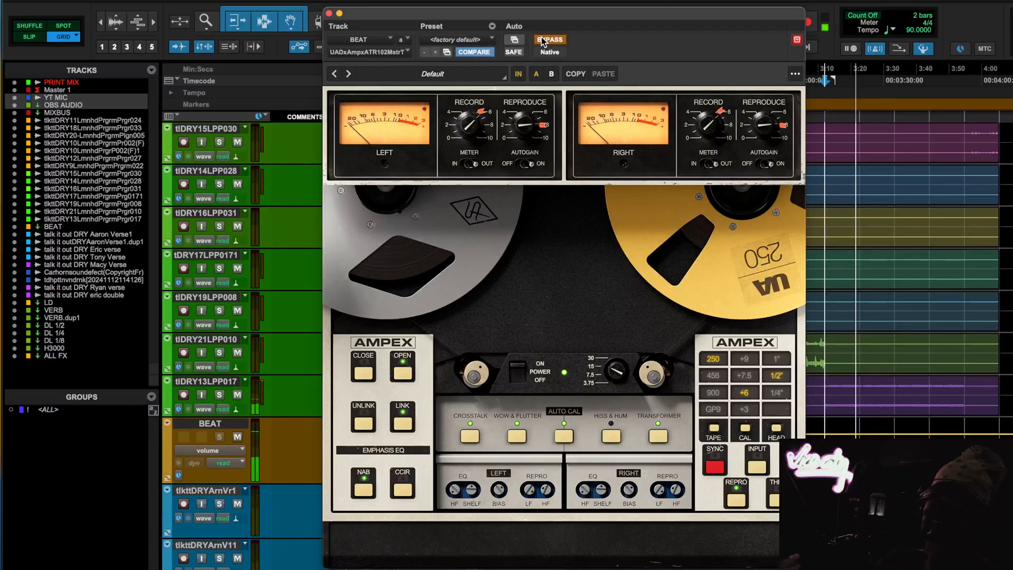
click(544, 41)
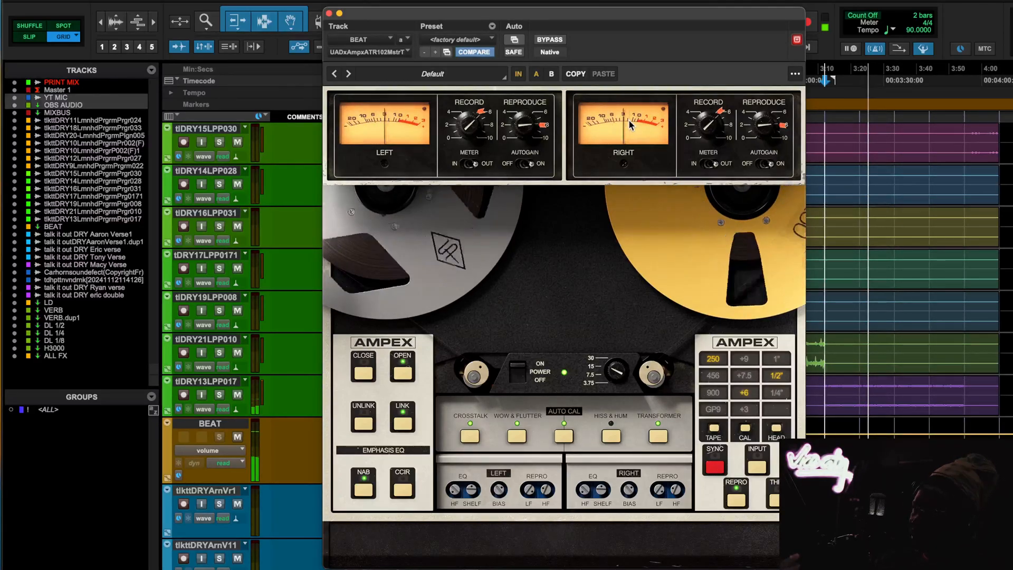
click(465, 164)
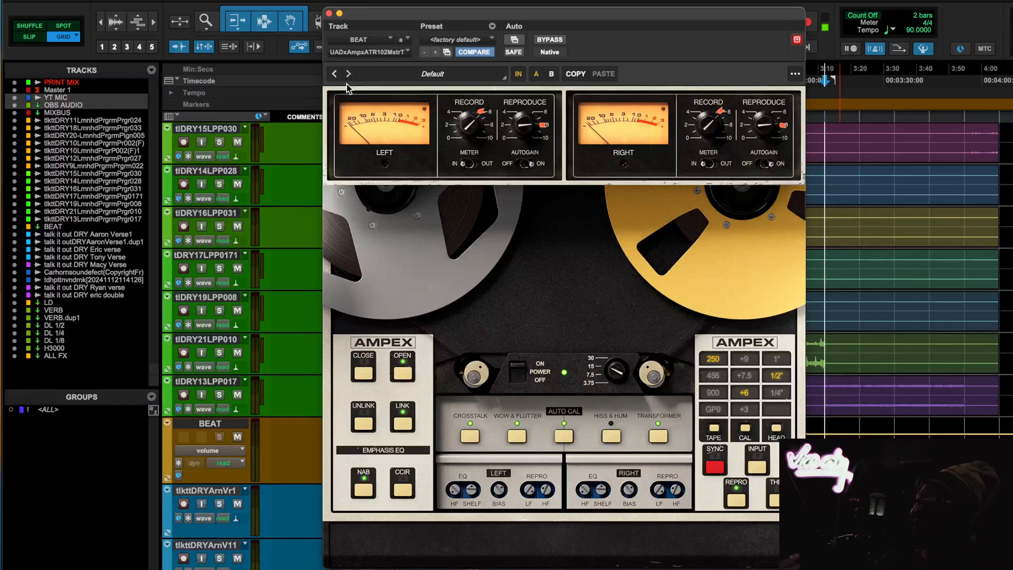
click(329, 12)
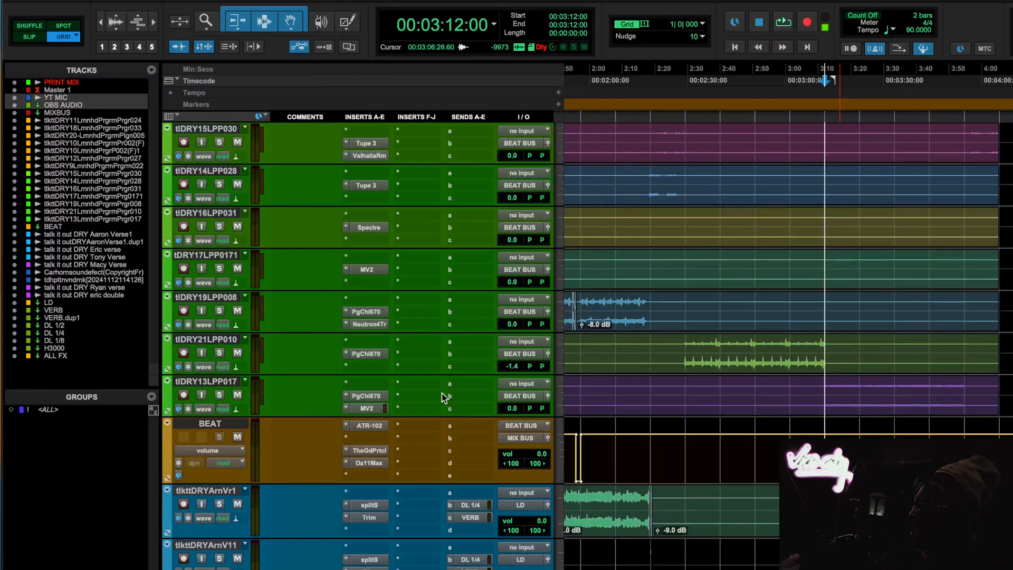
- Open The God Particle on the BEAT track and locate an earlier section of the song for playback
click(378, 452)
scroll(753, 430, up, 3)
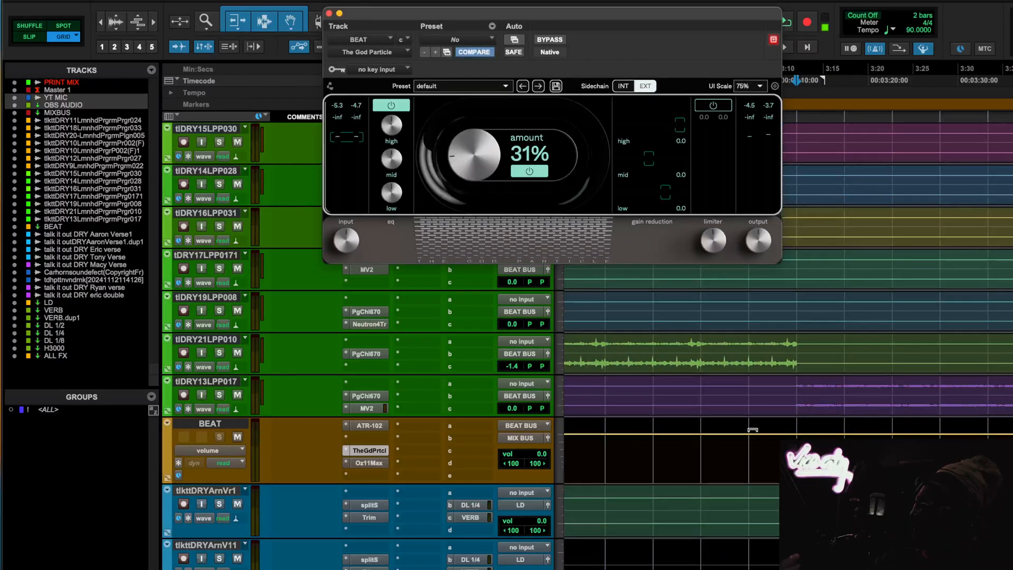
scroll(753, 430, left, 8)
scroll(753, 430, down, 6)
scroll(753, 430, down, 1)
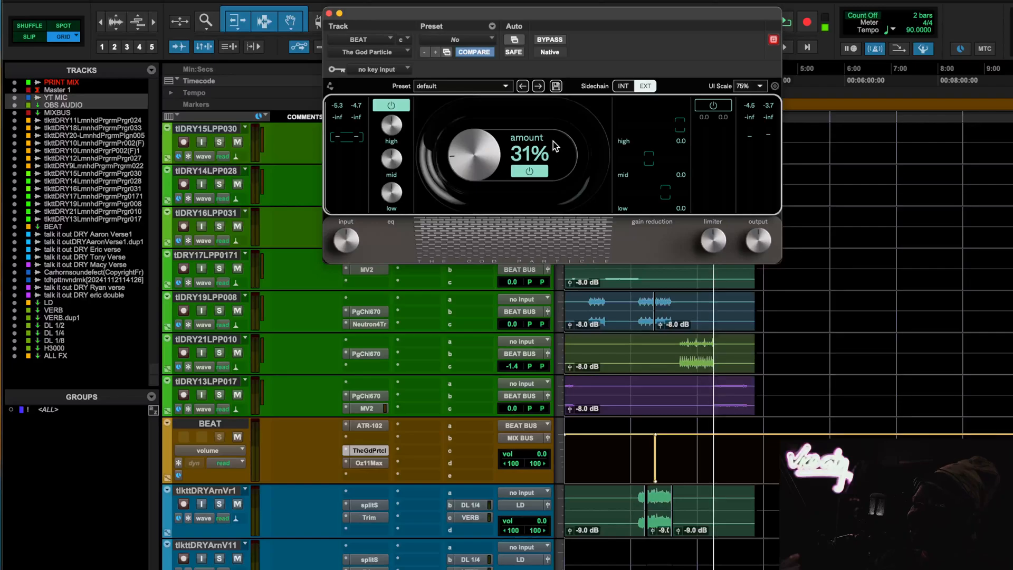
key(space)
scroll(628, 384, up, 3)
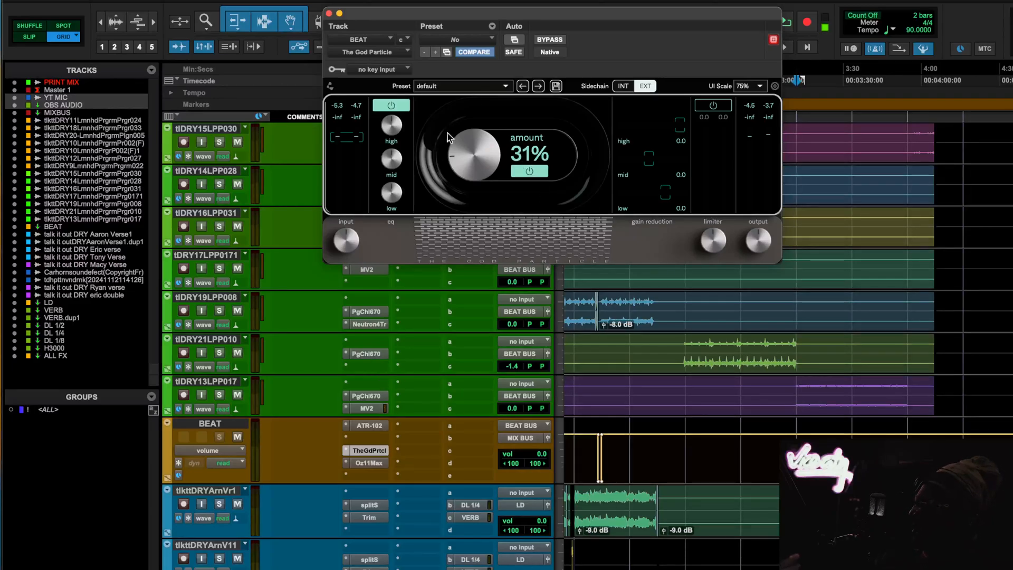
scroll(654, 354, left, 10)
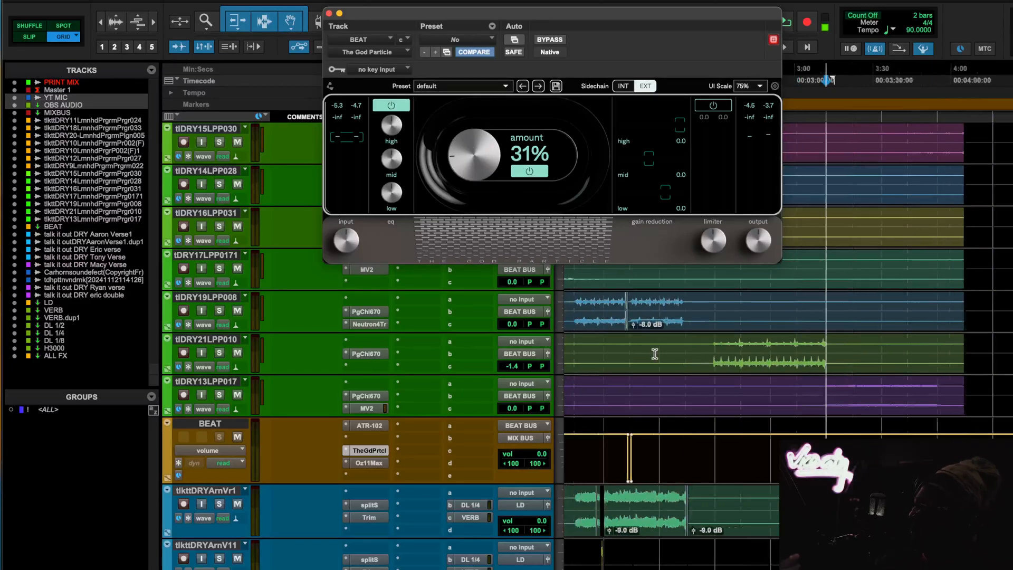
scroll(791, 342, down, 3)
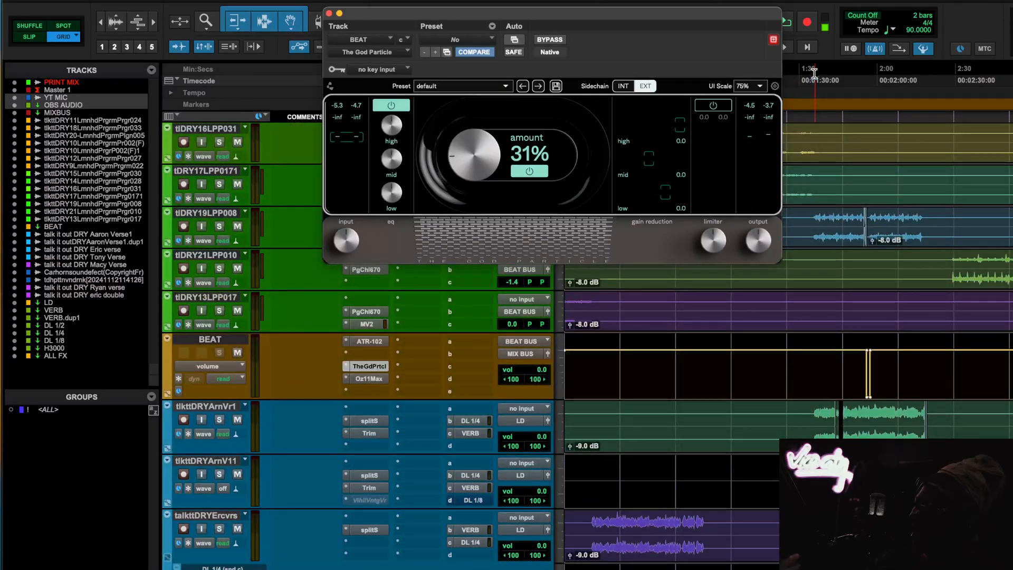
- Play from 00:01:36:00 and turn off the EQ section of The God Particle on the BEAT track
click(814, 74)
key(space)
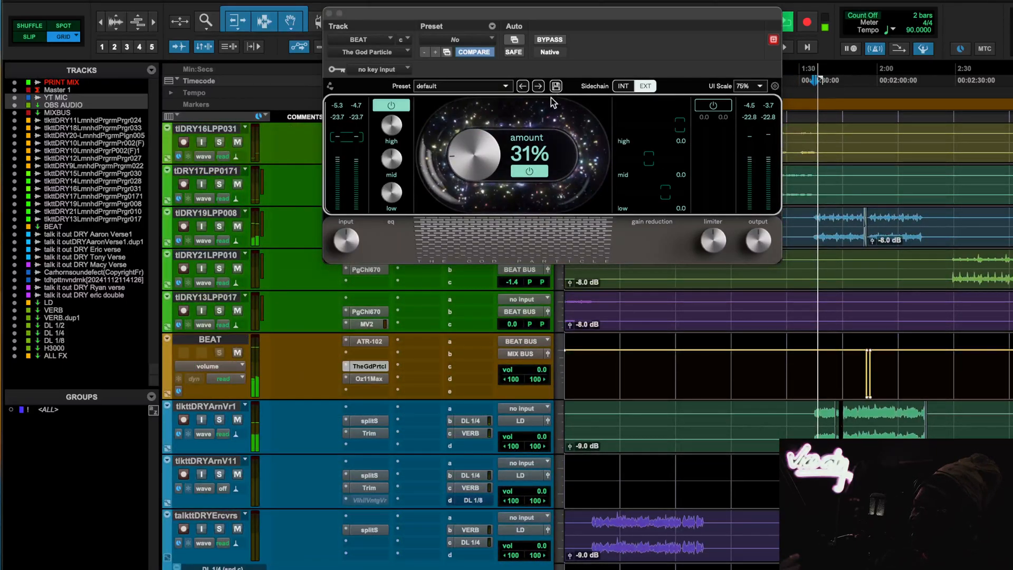
click(391, 105)
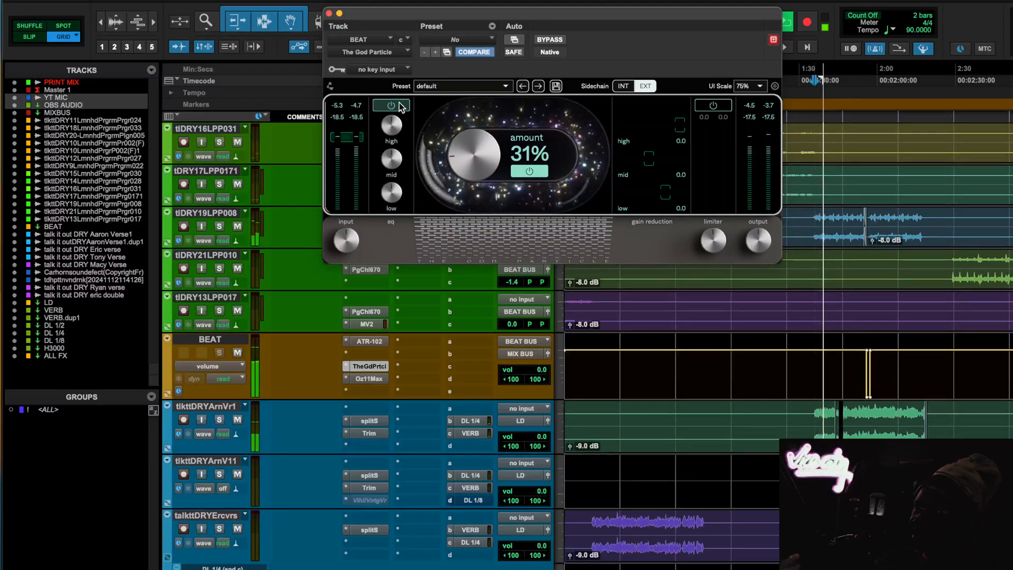
- Compare The God Particle on the BEAT track bypassed and active during playback, and stop playback
click(549, 39)
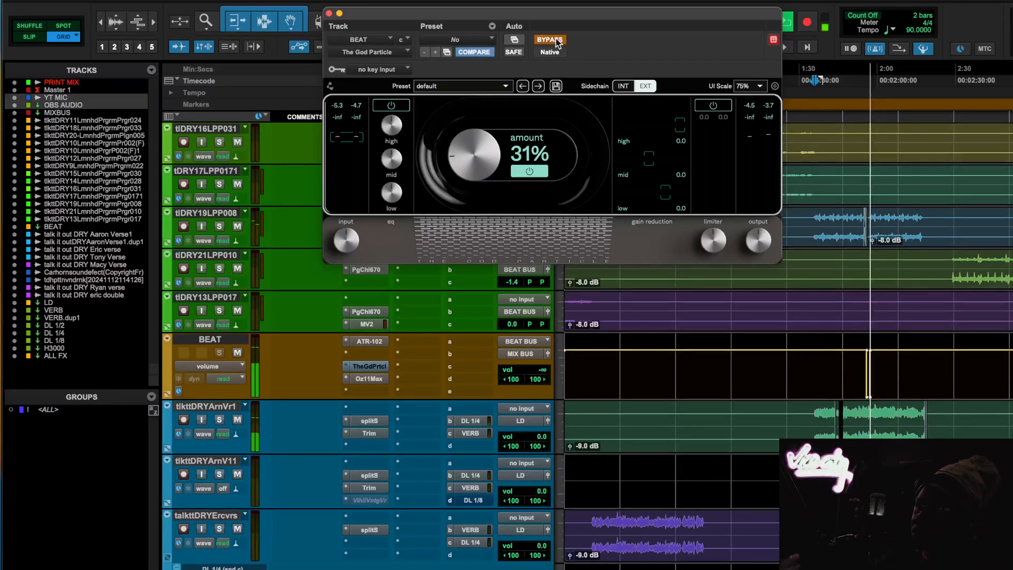
click(557, 40)
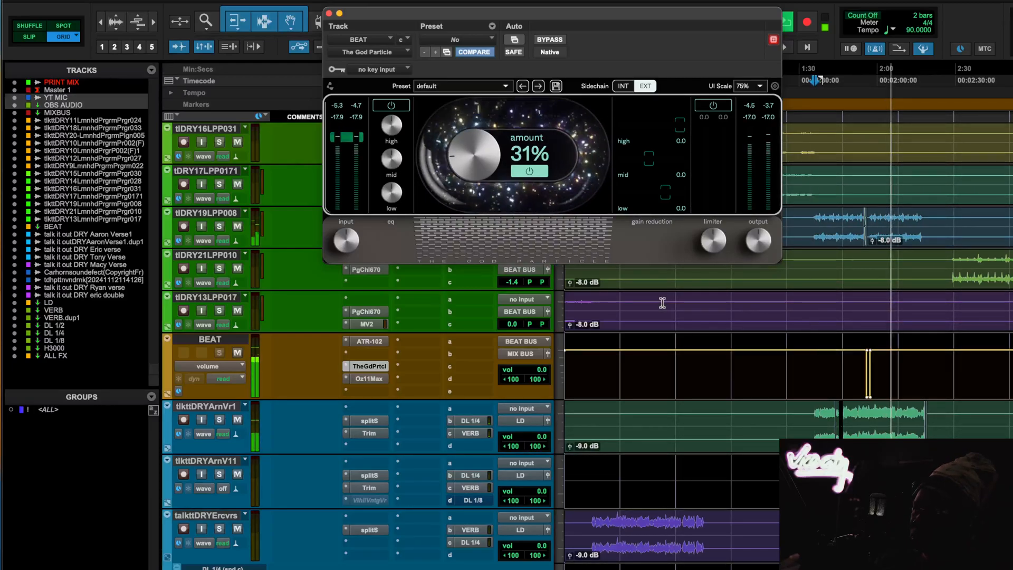
key(space)
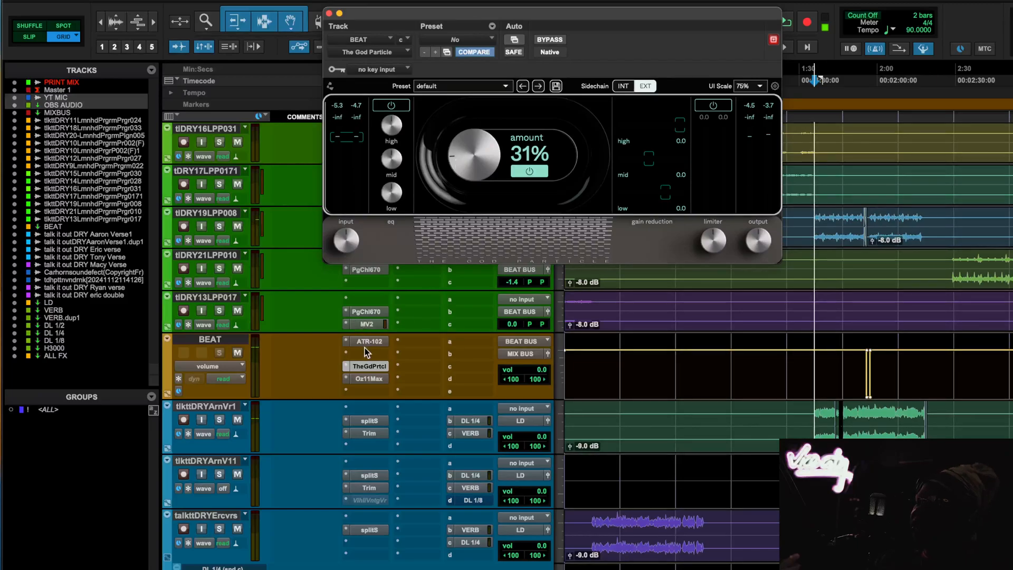
- Close and reopen The God Particle on the BEAT track to examine its settings
click(372, 366)
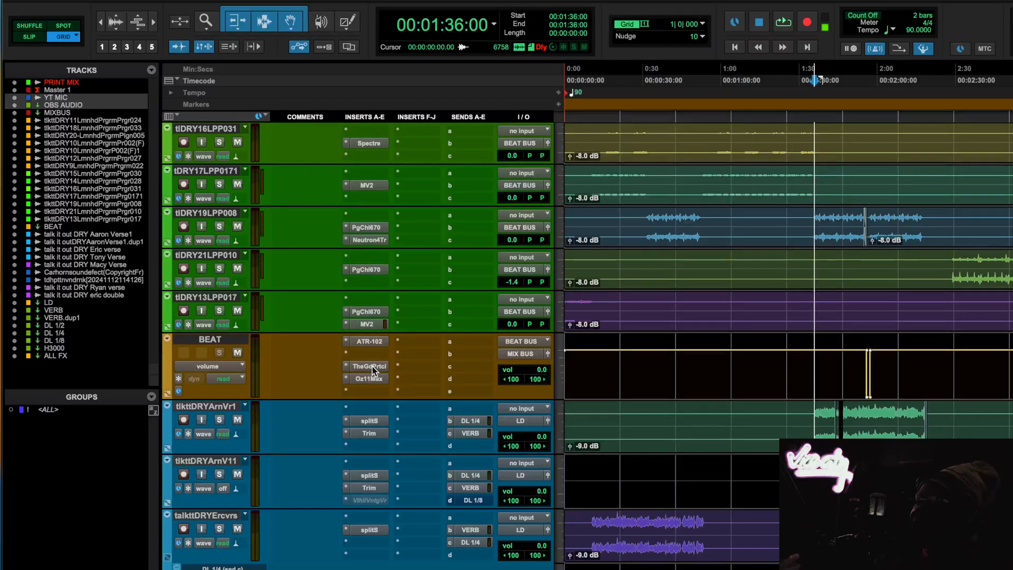
click(372, 366)
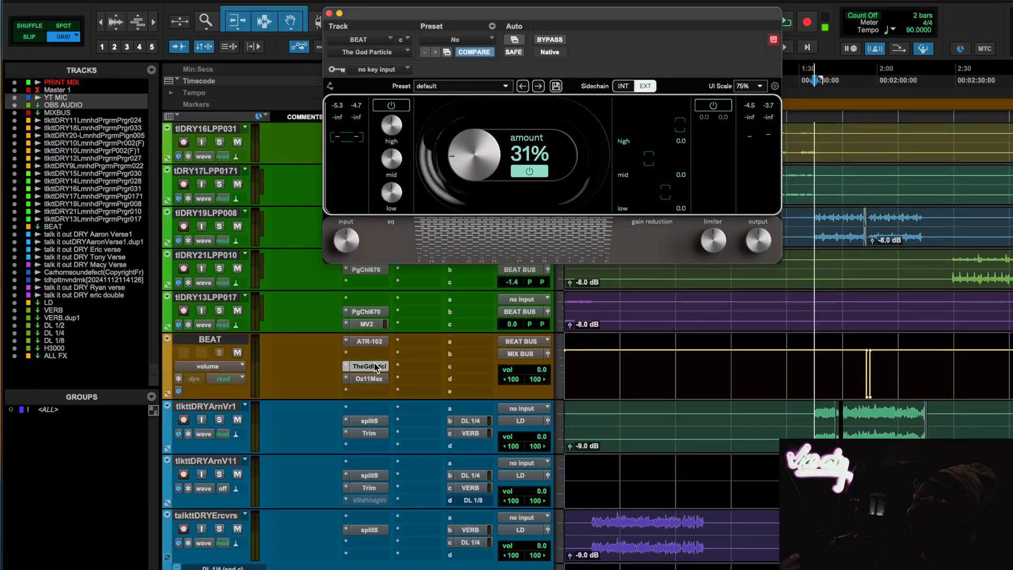
scroll(584, 313, up, 15)
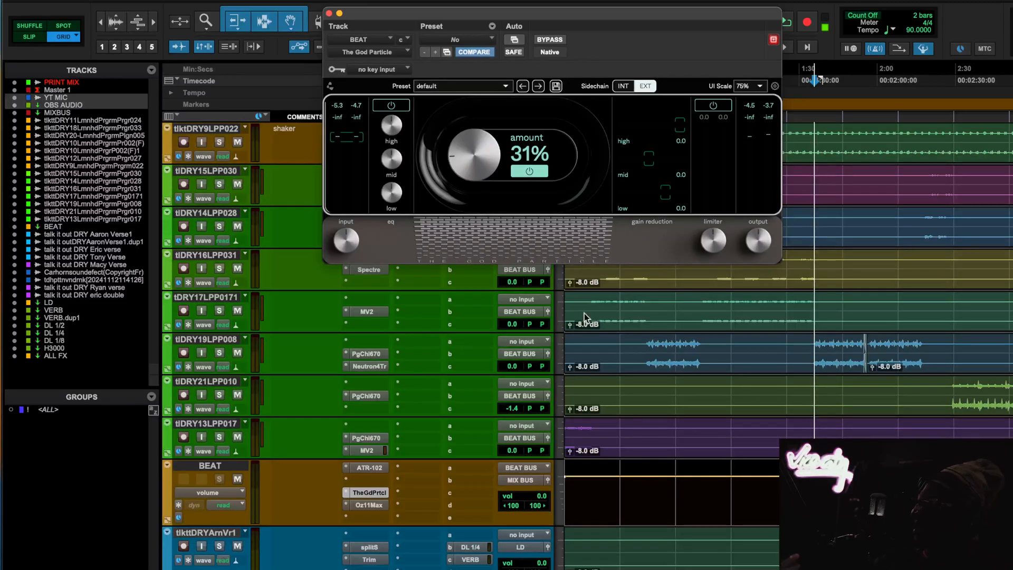
- Open the Ozone 11 Maximizer on the BEAT track and reposition its window so all its settings and meters can be examined
scroll(345, 487, down, 10)
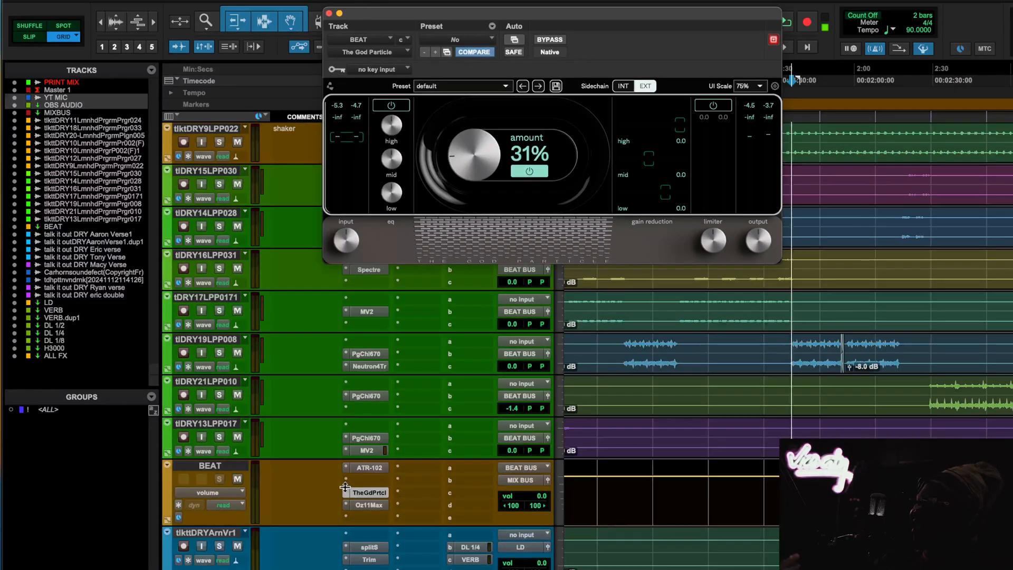
click(384, 505)
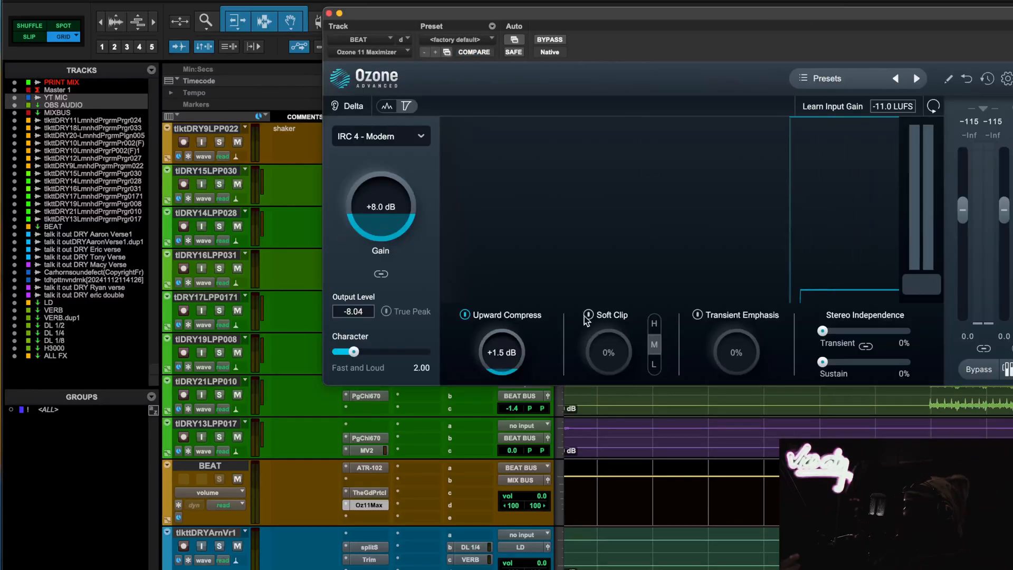
drag(560, 15, 446, 91)
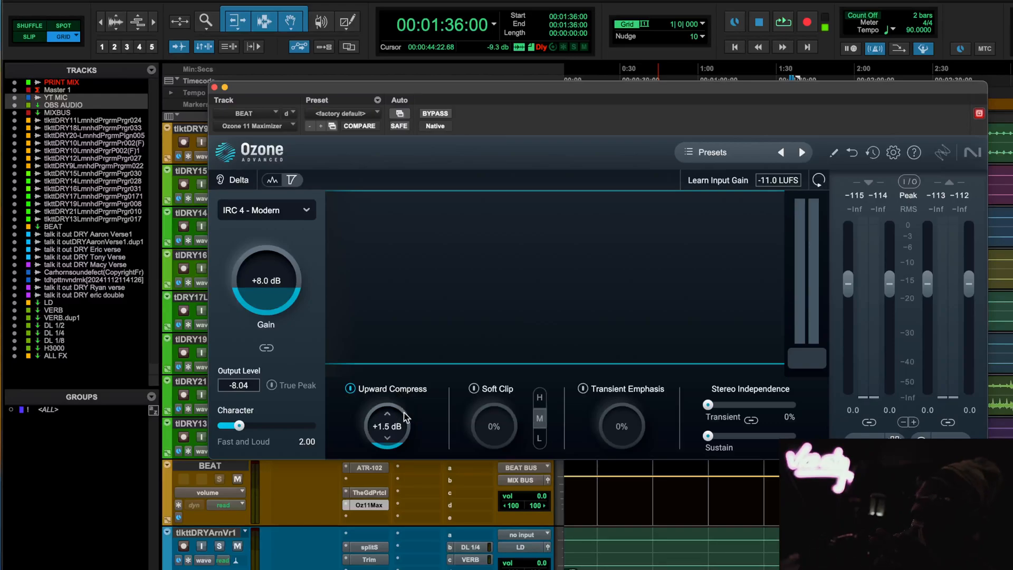
- Play from 00:01:36:00 and repeatedly compare the BEAT track's Ozone 11 Maximizer active and bypassed, leaving it bypassed
key(space)
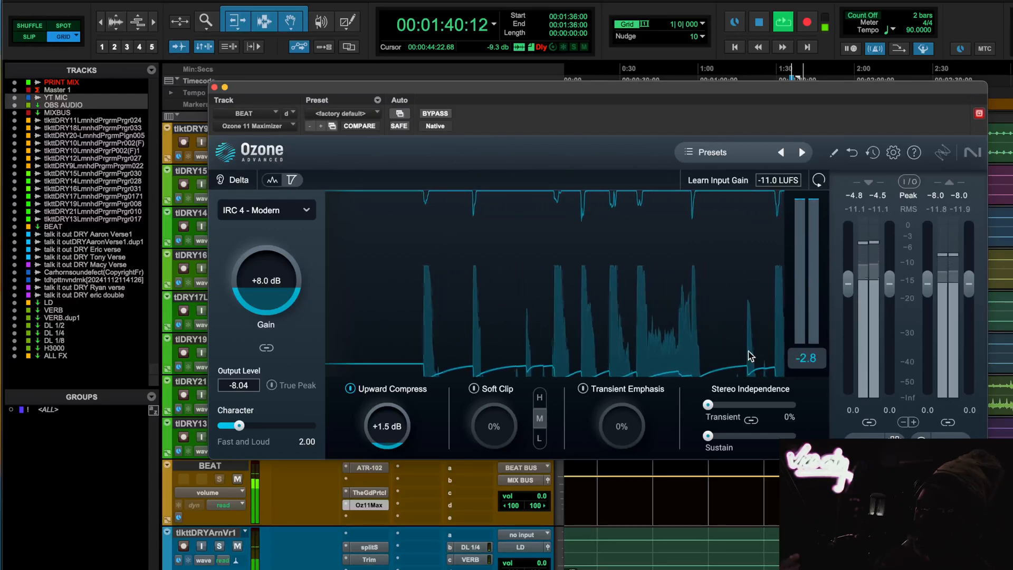
click(865, 443)
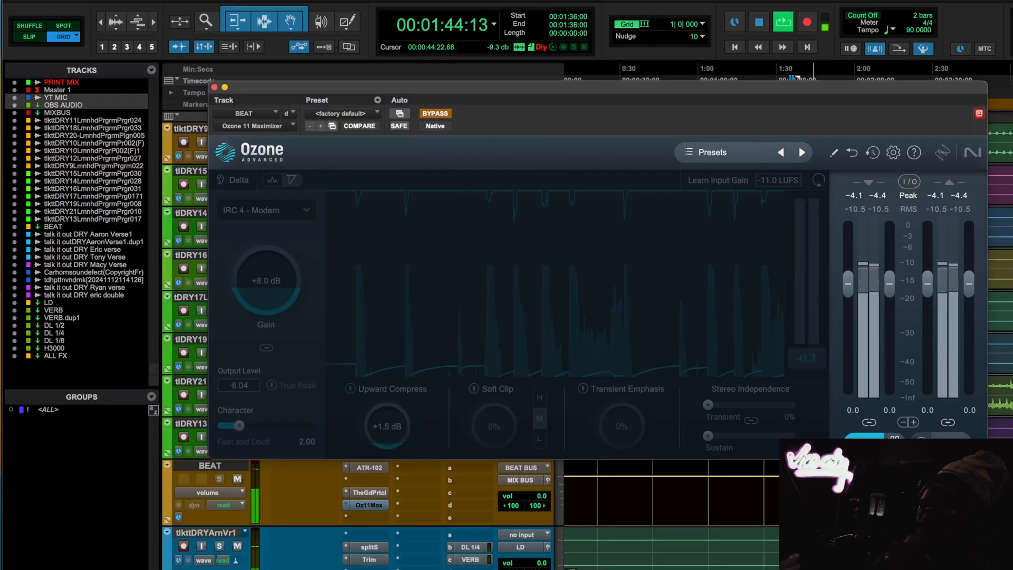
click(865, 443)
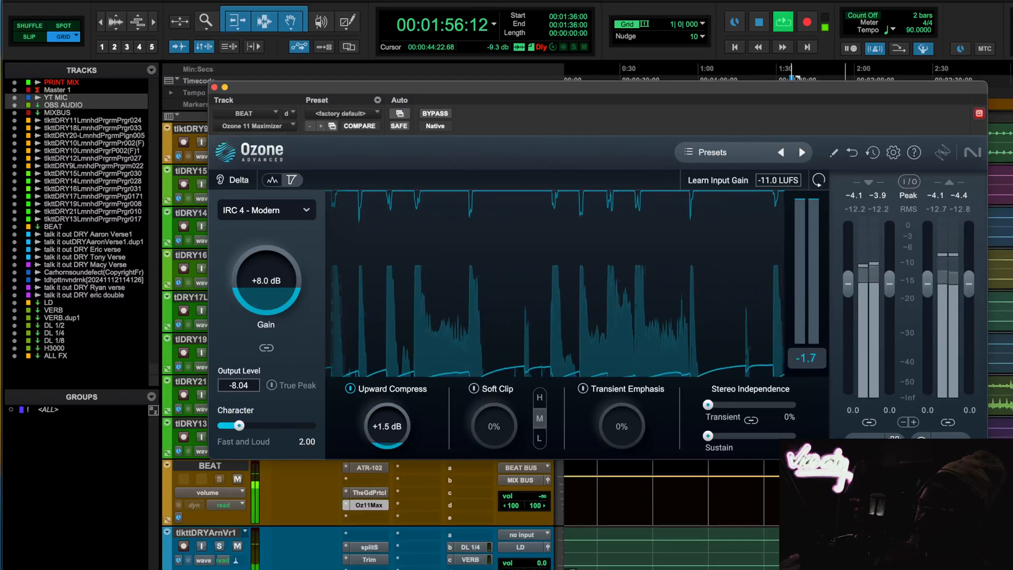
click(865, 443)
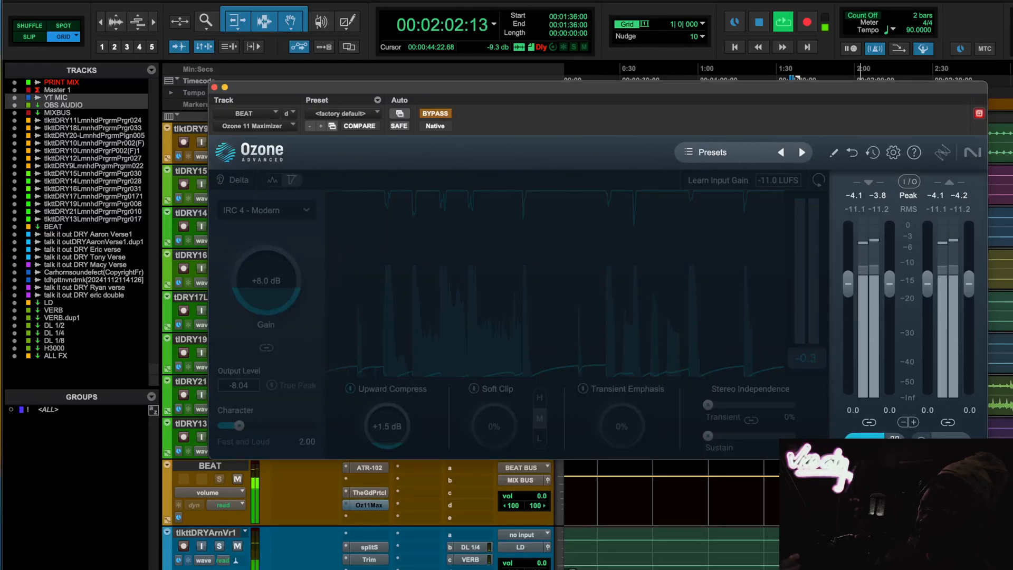
click(865, 443)
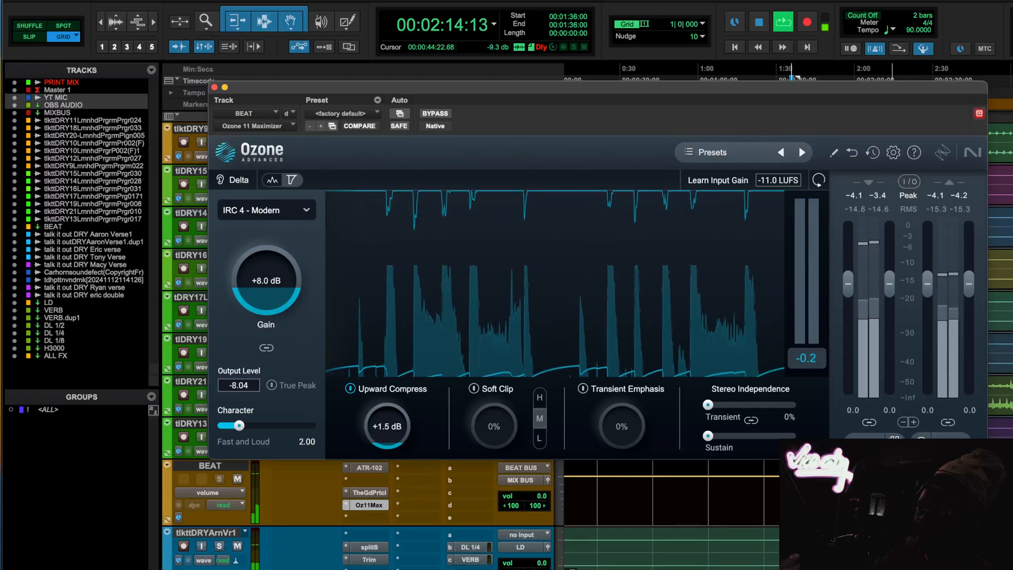
click(866, 442)
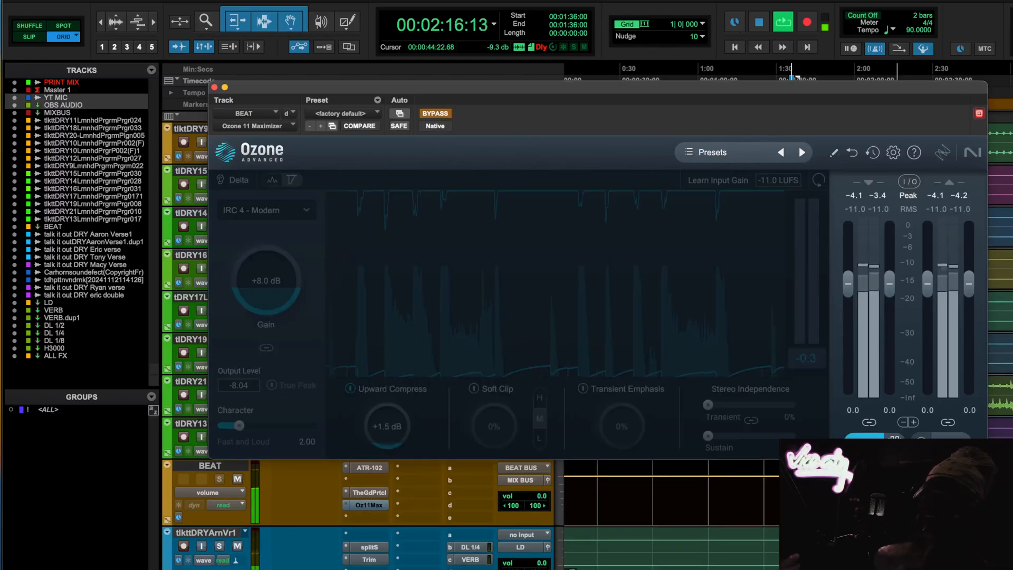
- Restart playback from 00:01:36:00 with the Ozone 11 Maximizer bypassed, reactivate it during playback, and stop
key(space)
key(space)
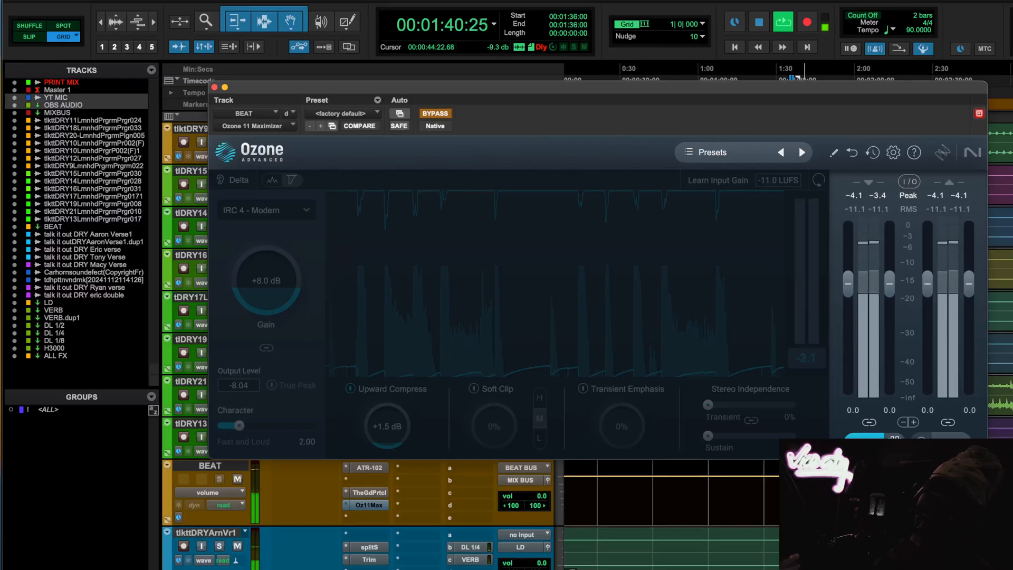
click(865, 443)
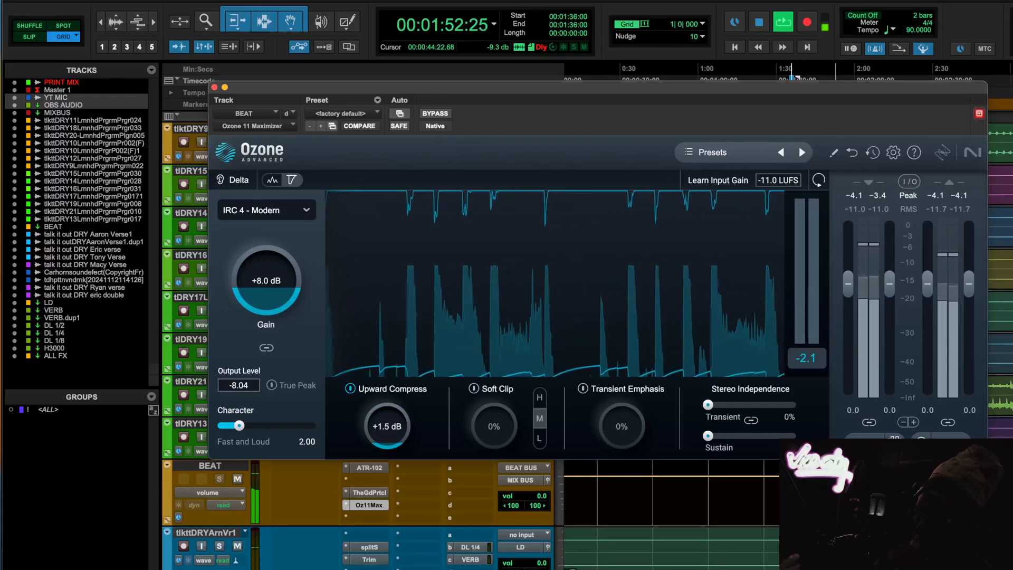
key(space)
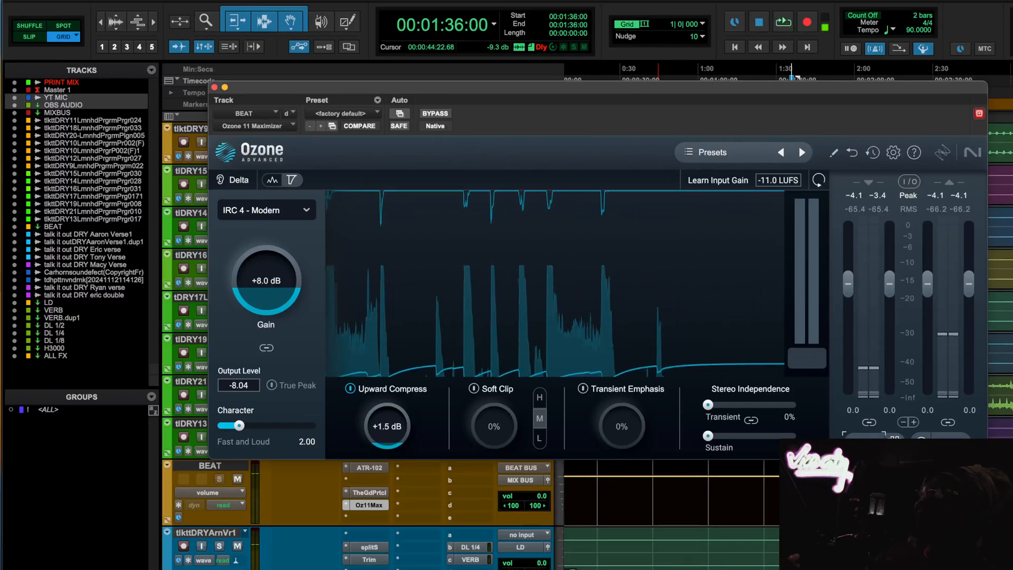